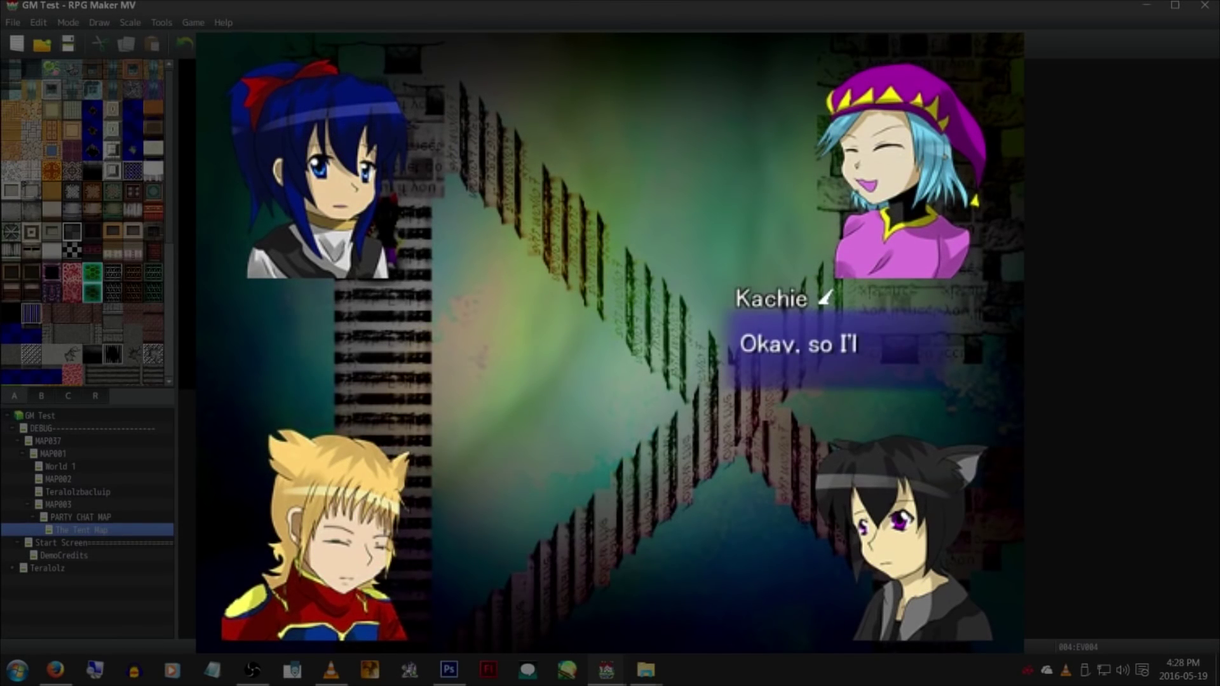
Advance the party chat through Kachie's lines, Whyp's reply and Akira's reply
key(Return)
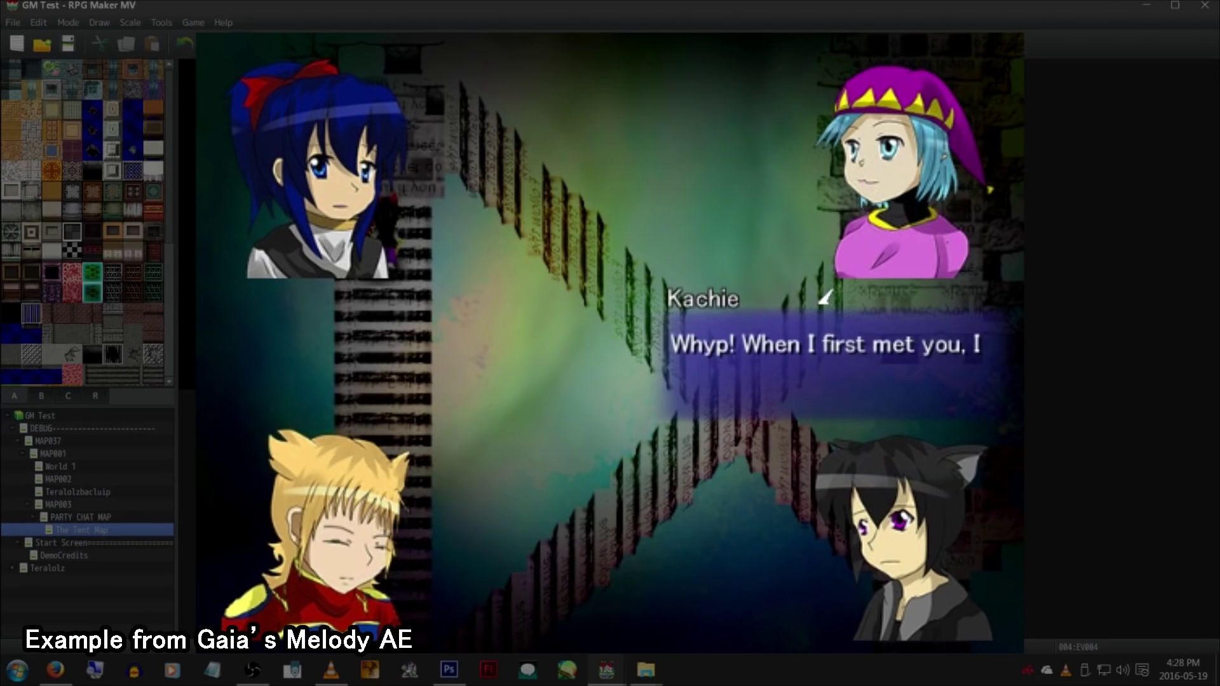
key(Return)
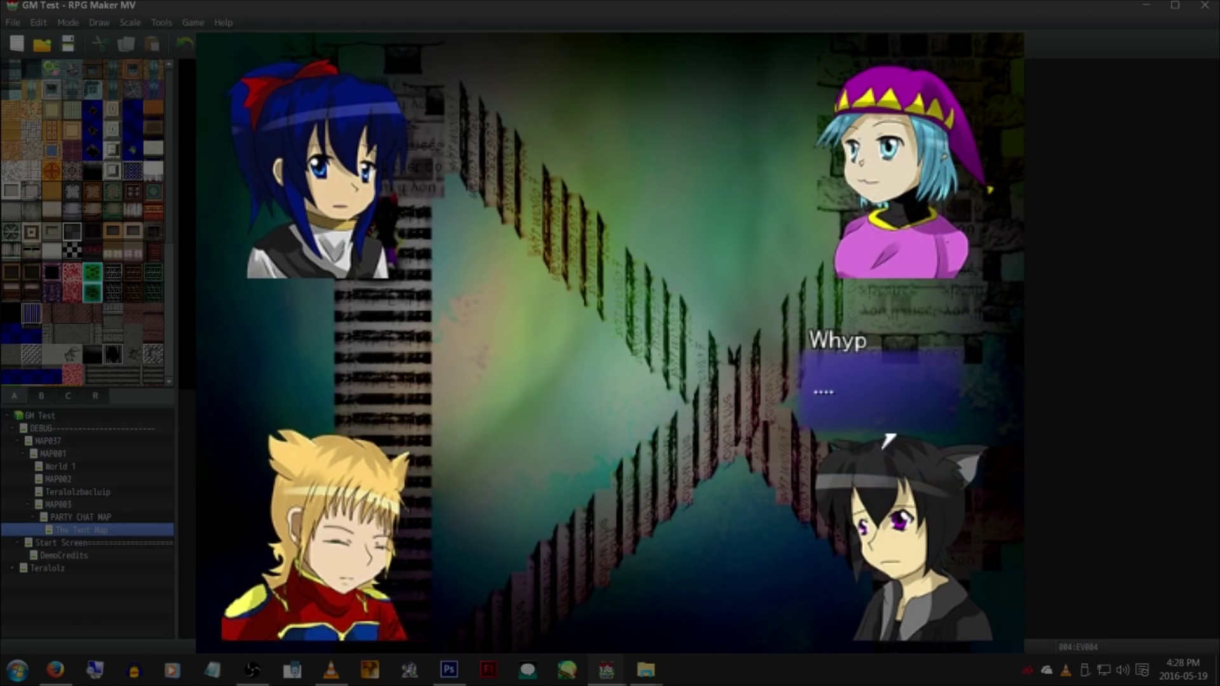
key(Return)
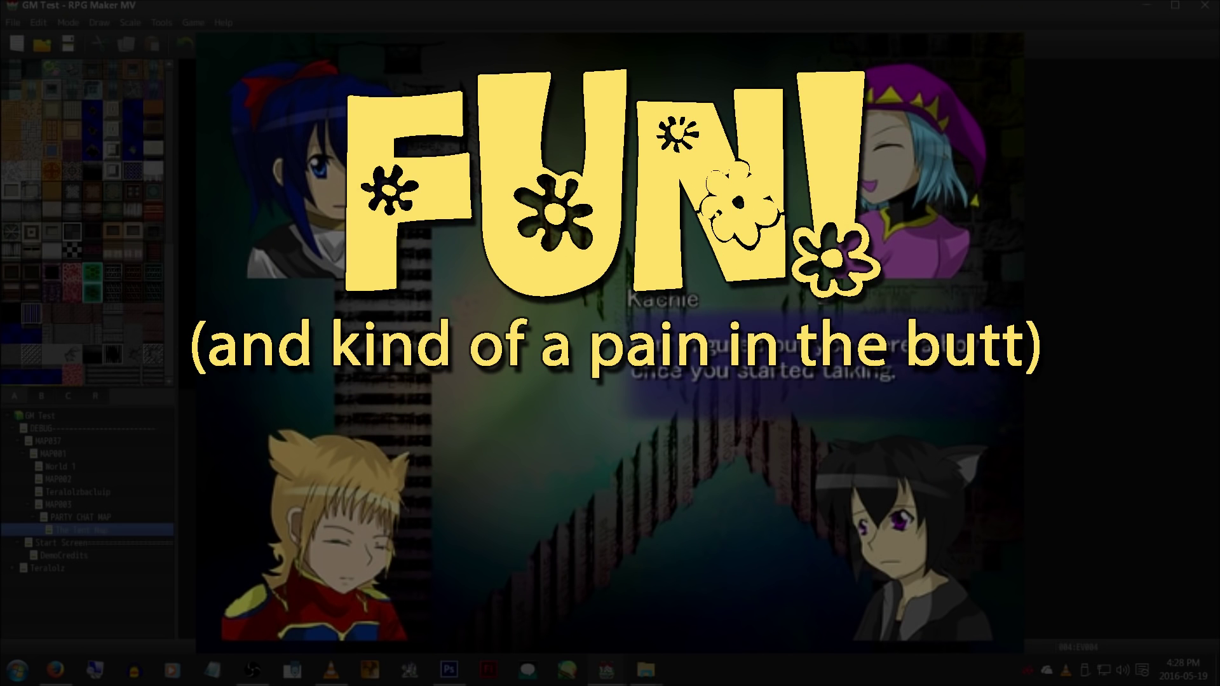
key(Return)
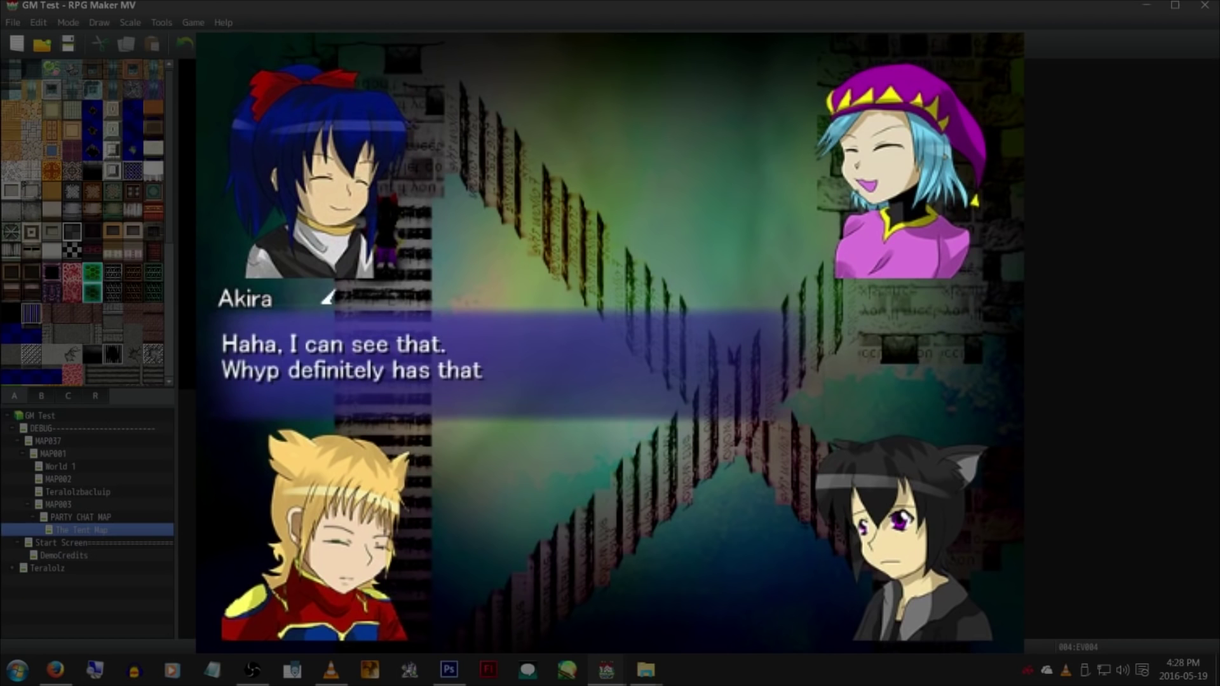
key(Return)
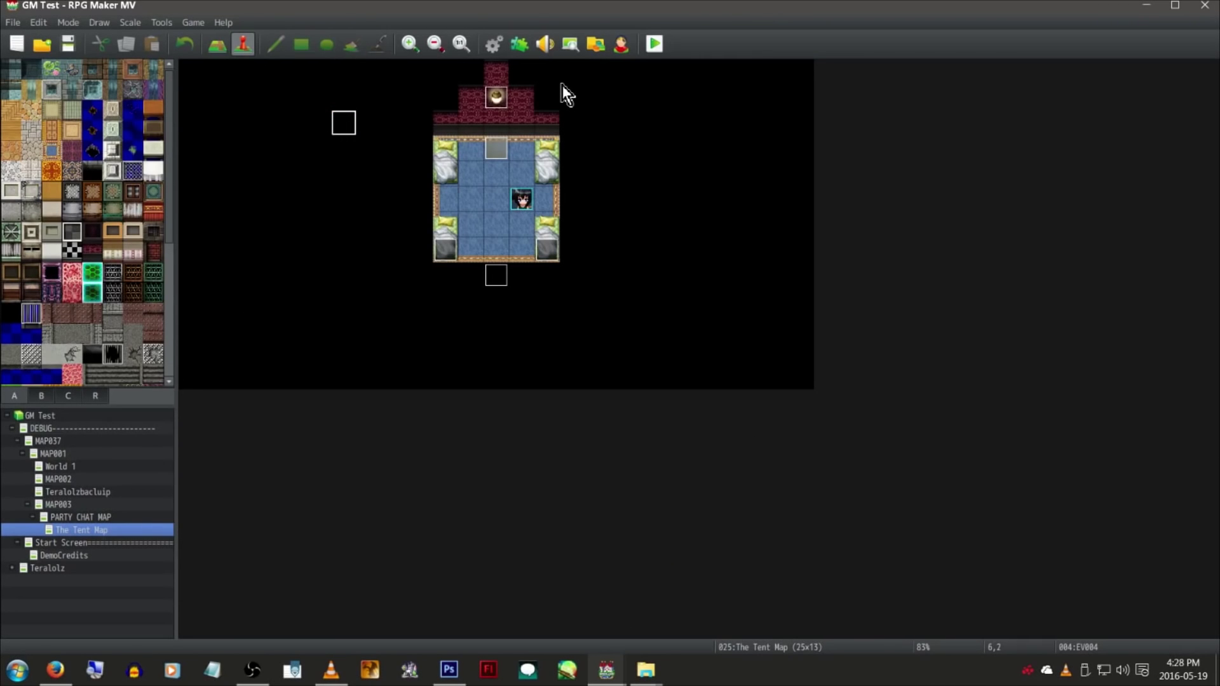
Open GALV_MessageStyles from the Plugin Manager, read its \pop[x] help, then view Input Indicator
click(519, 44)
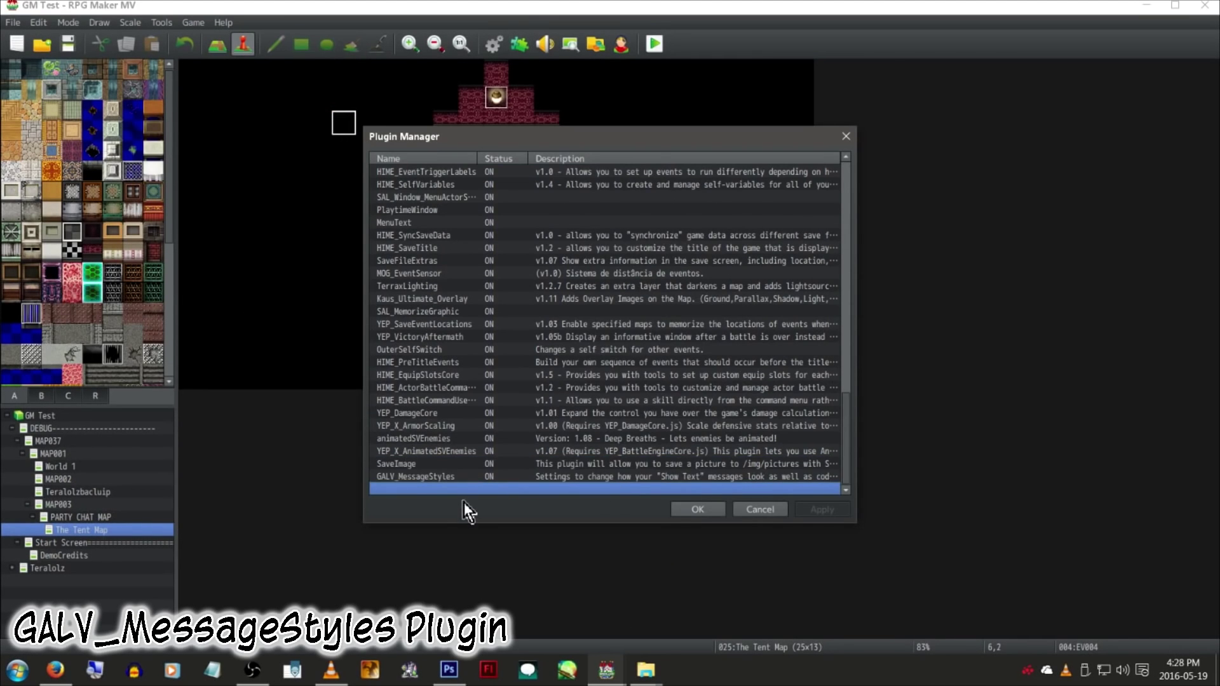
double_click(457, 476)
click(708, 234)
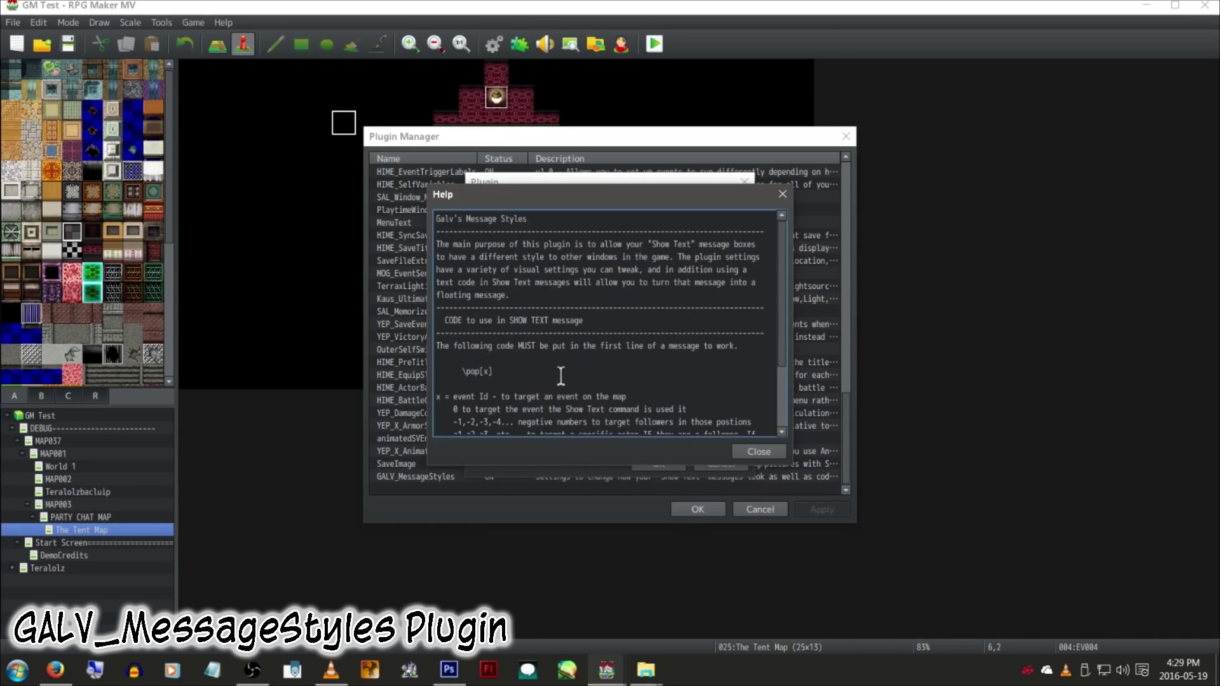
scroll(559, 375, down, 2)
drag(448, 288, 492, 288)
click(766, 451)
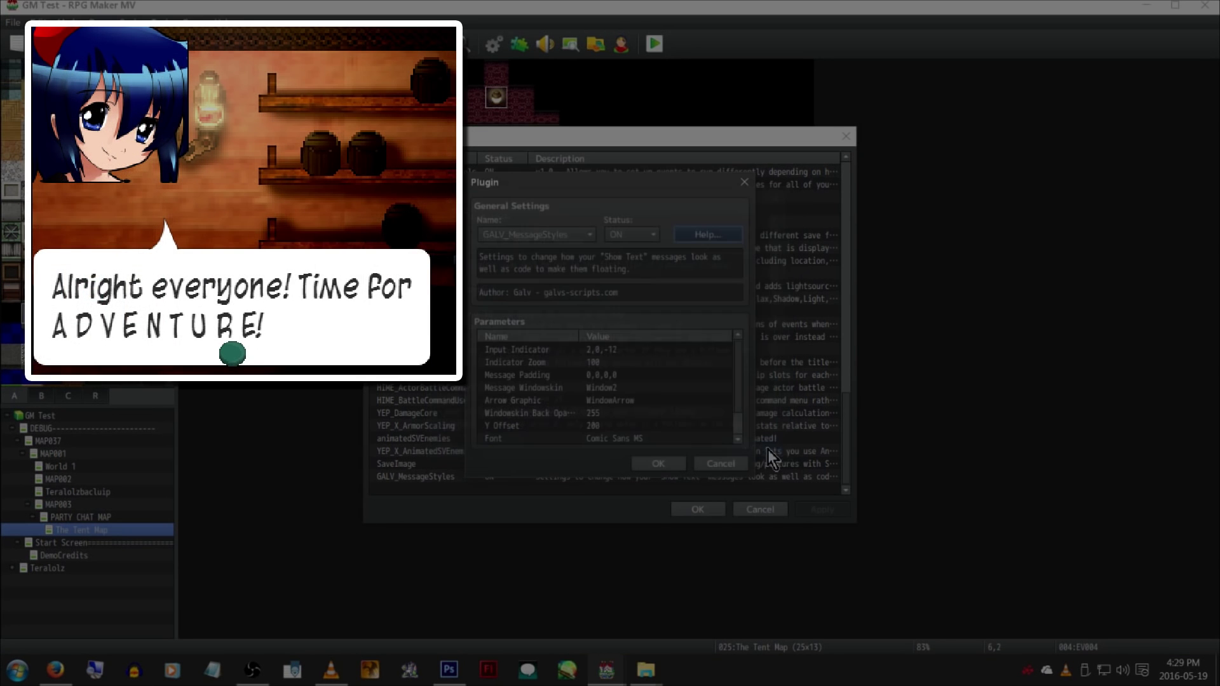
click(672, 353)
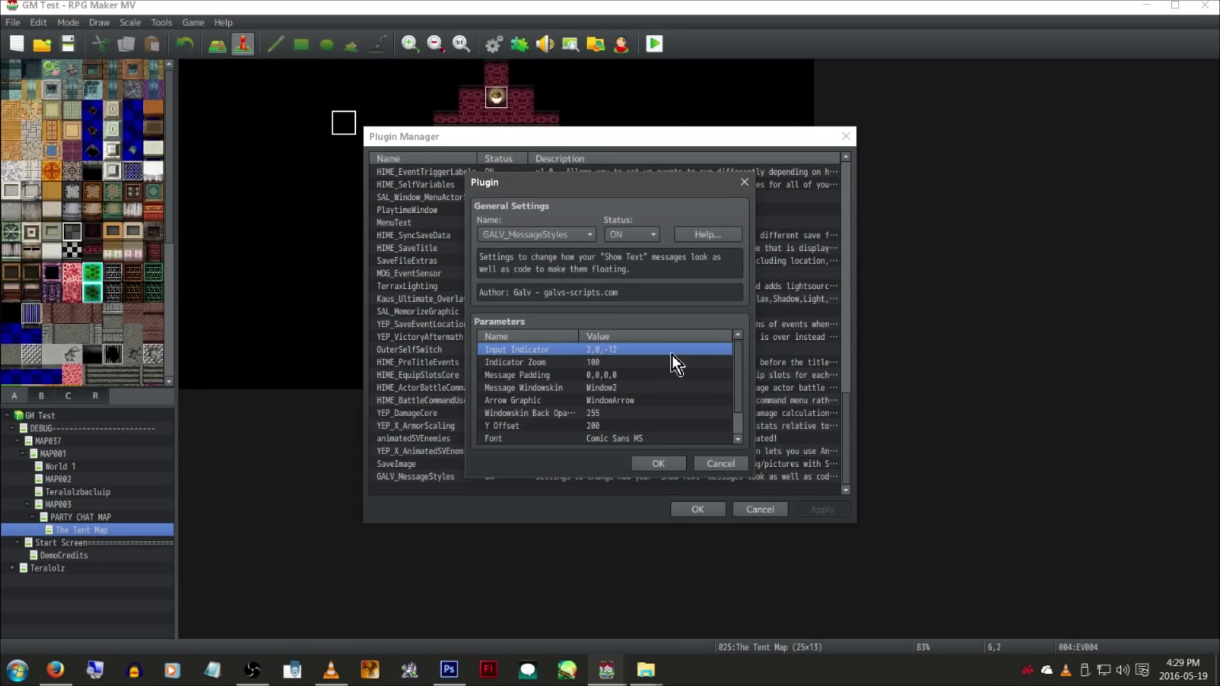
key(shift+Tab)
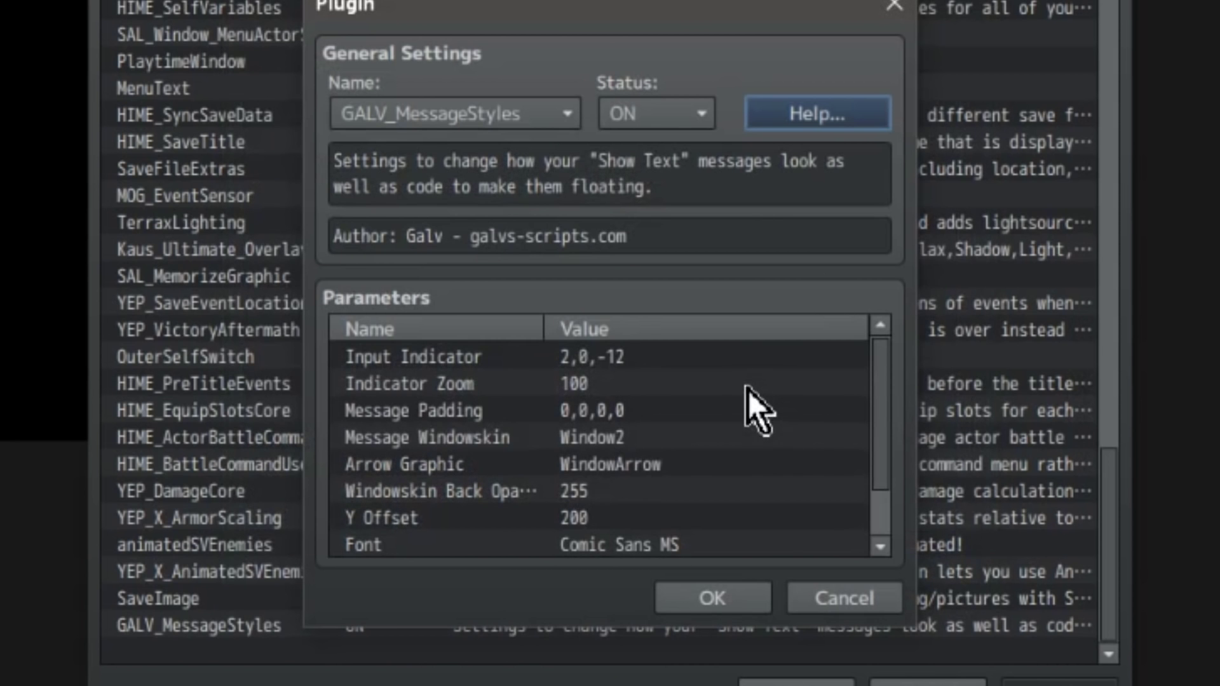
click(673, 355)
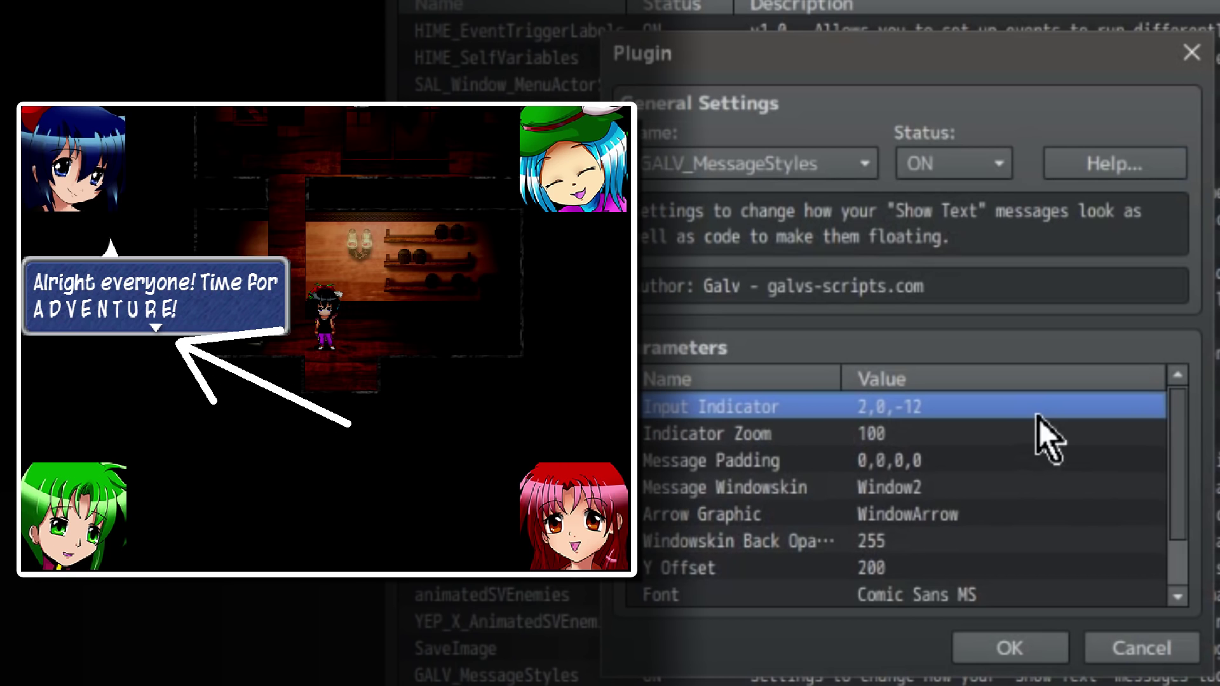
click(1041, 423)
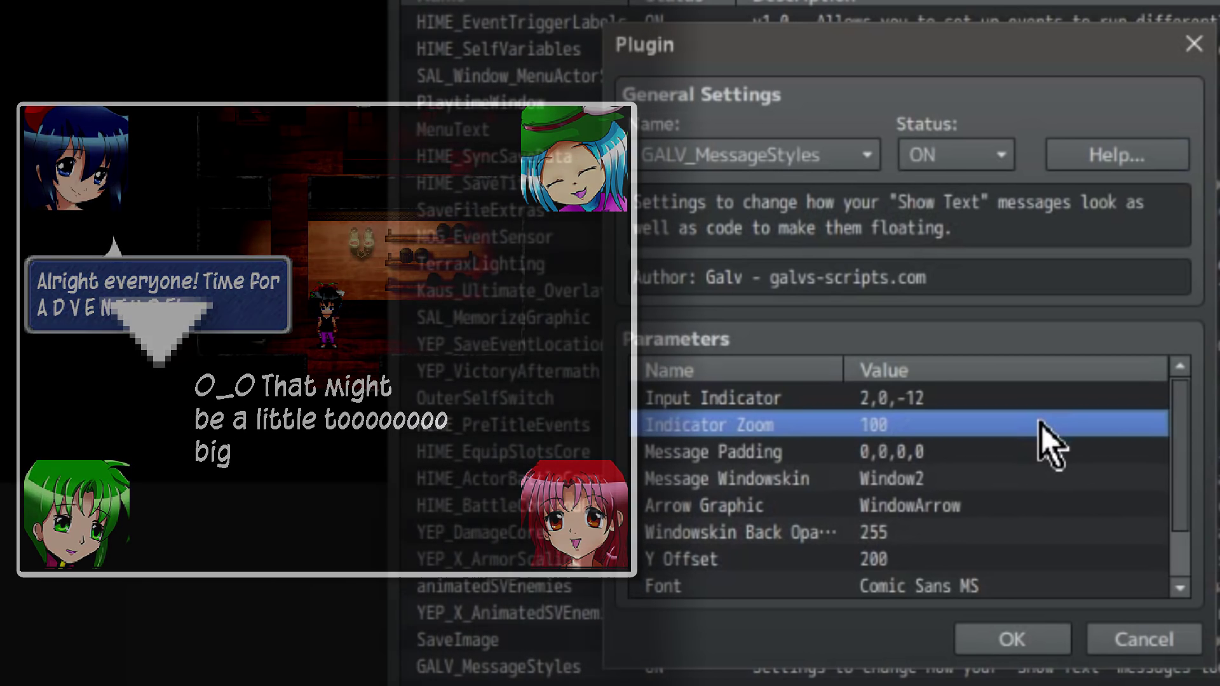
click(1035, 450)
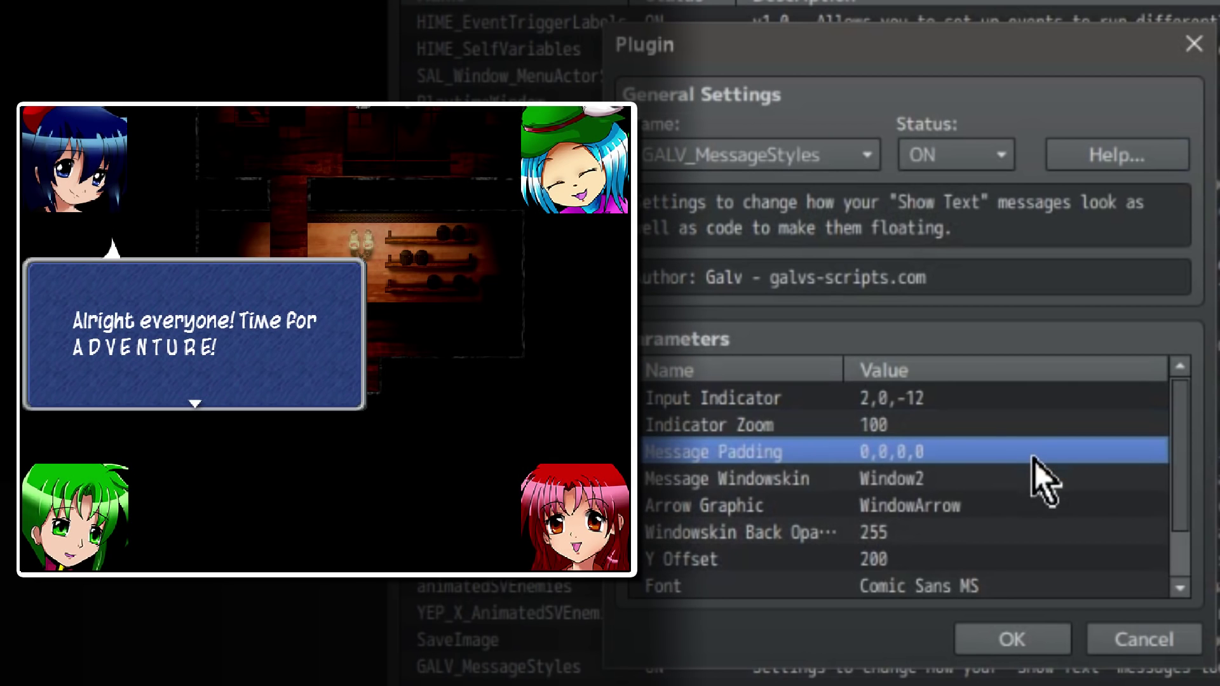
click(1034, 479)
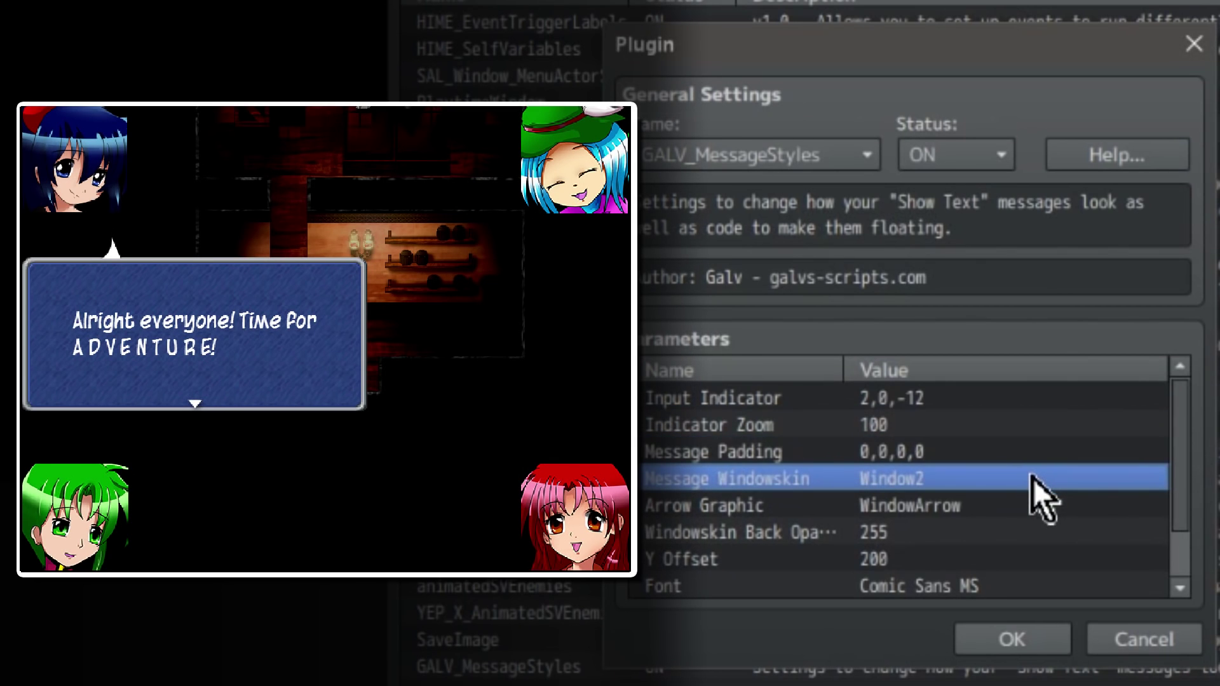
scroll(1034, 479, down, 1)
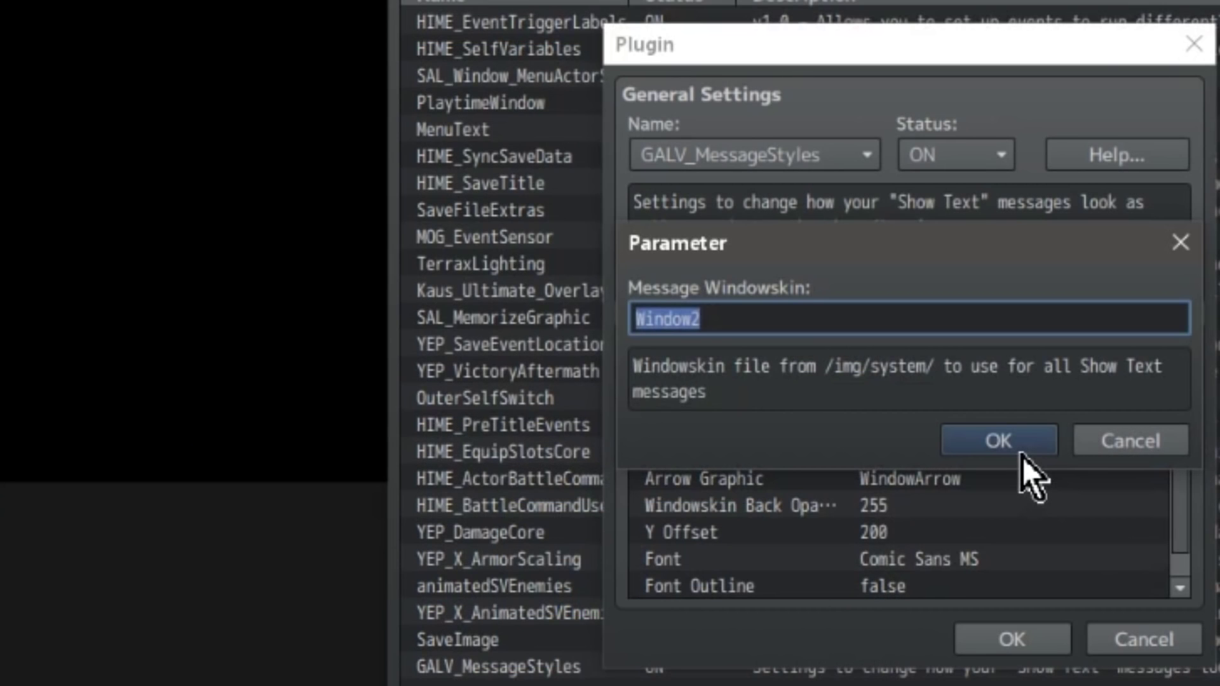
click(1021, 451)
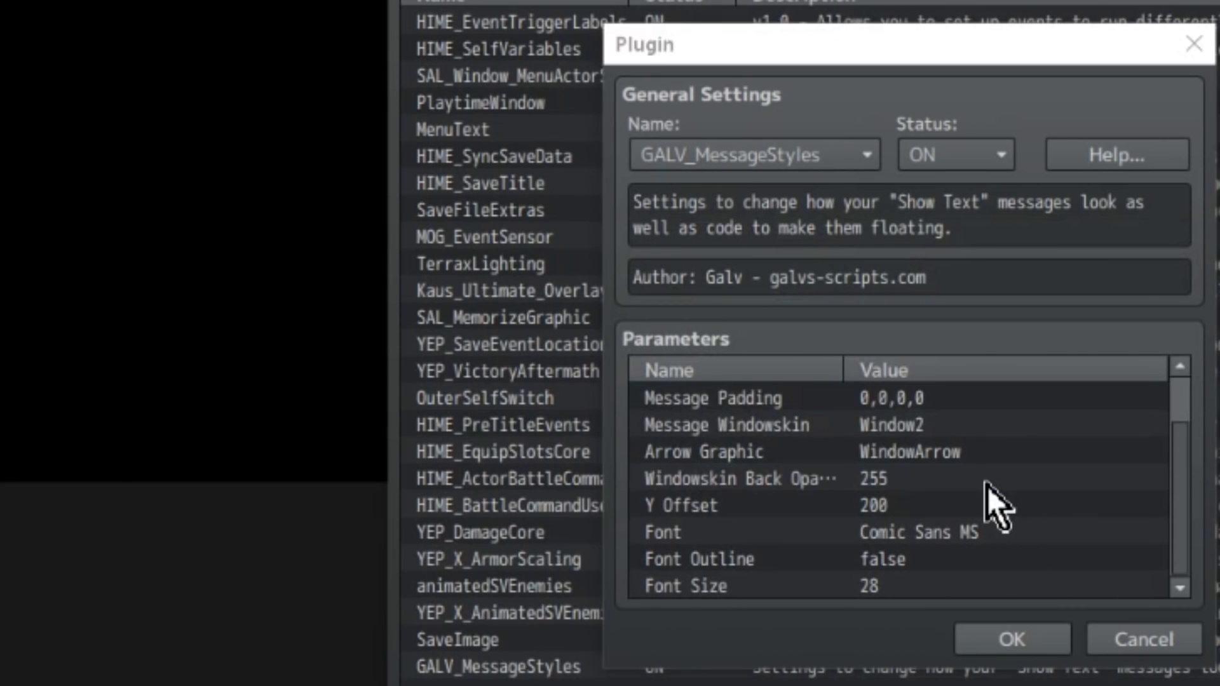
double_click(987, 484)
key(Escape)
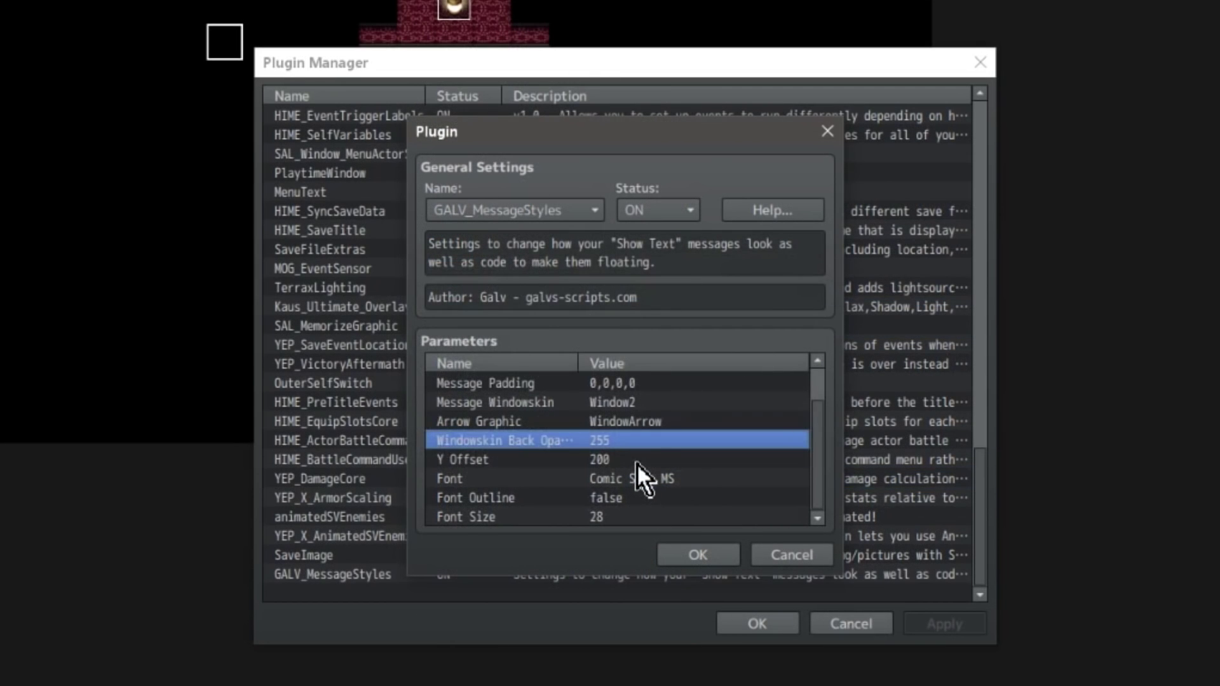
Inspect the Y Offset (kept at 200) and Font settings without changing them
double_click(636, 462)
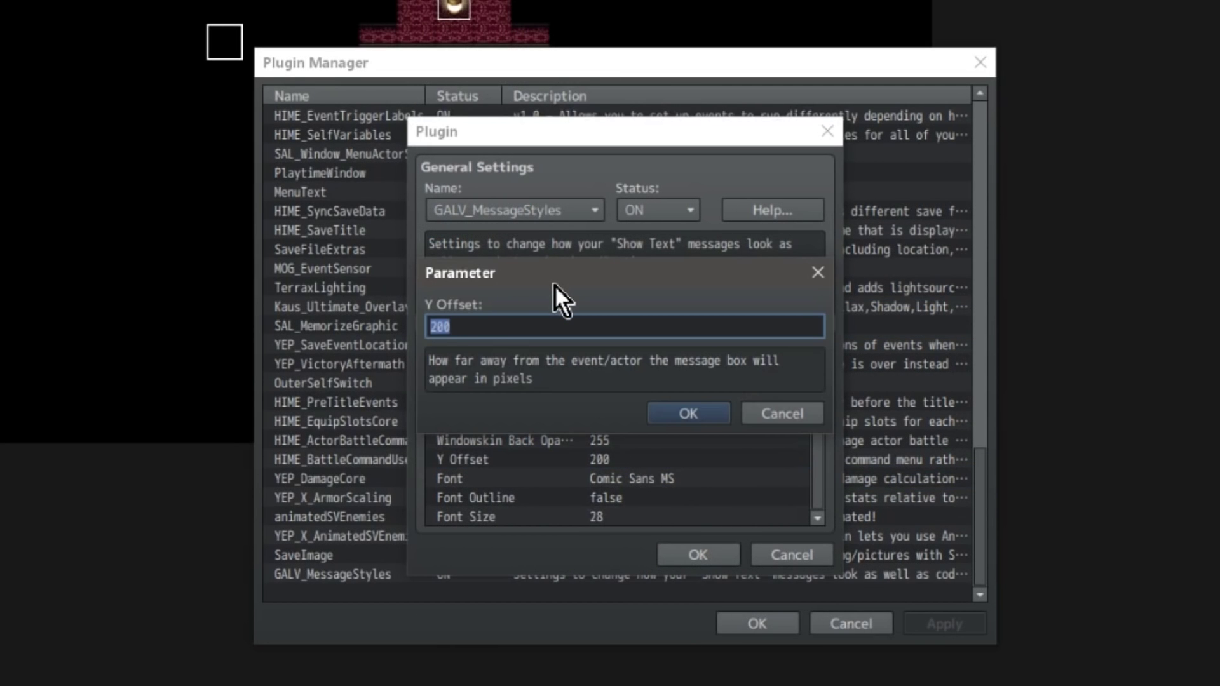
text(60)
key(Return)
key(Down)
key(Return)
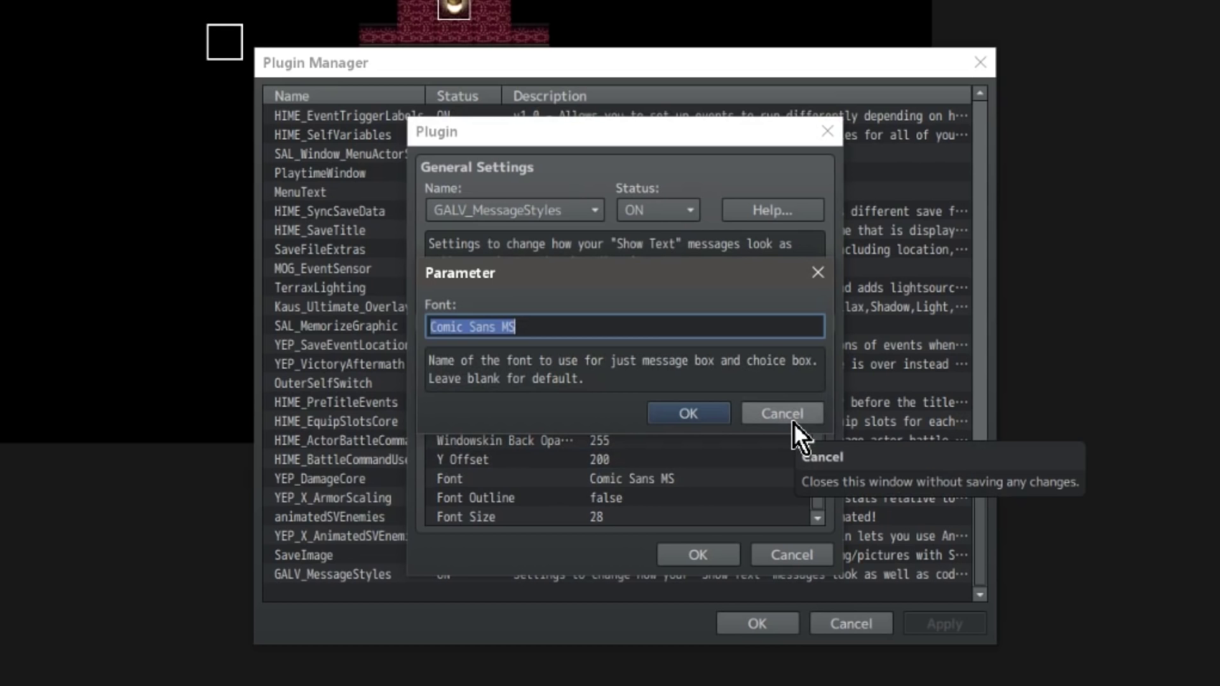
click(793, 422)
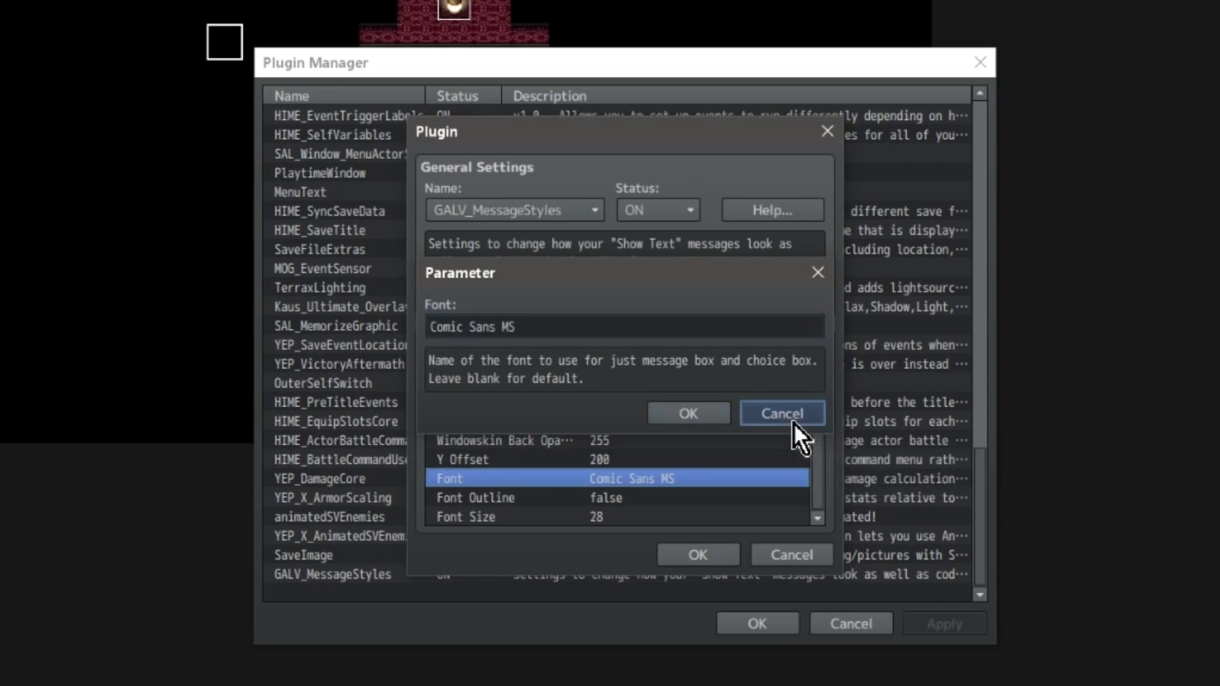
Check Font Outline and Font Size (28) unchanged, then accept the GALV_MessageStyles settings
double_click(644, 494)
key(Escape)
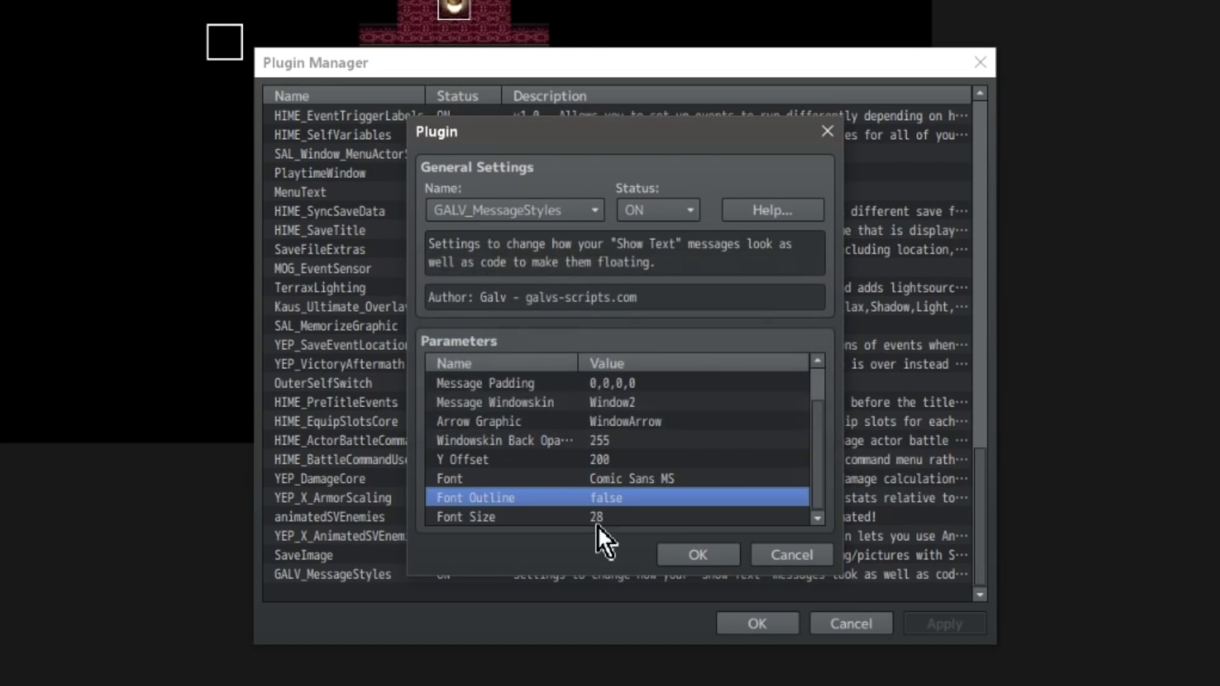
double_click(598, 525)
click(664, 420)
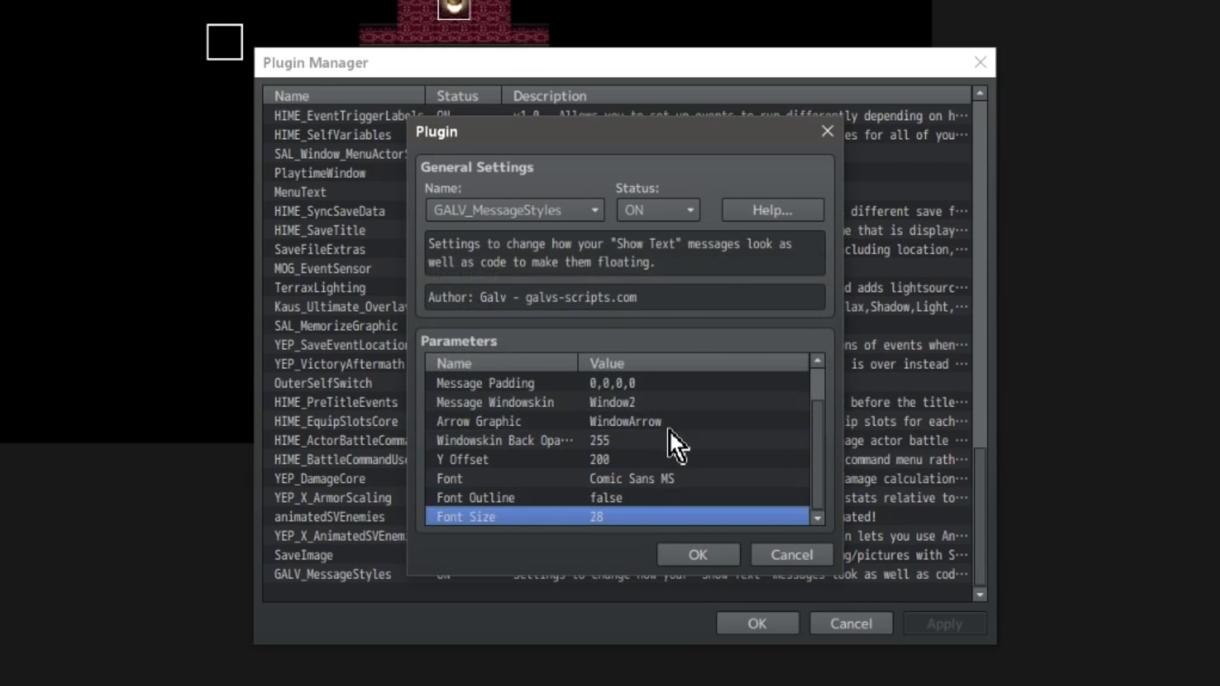
click(698, 557)
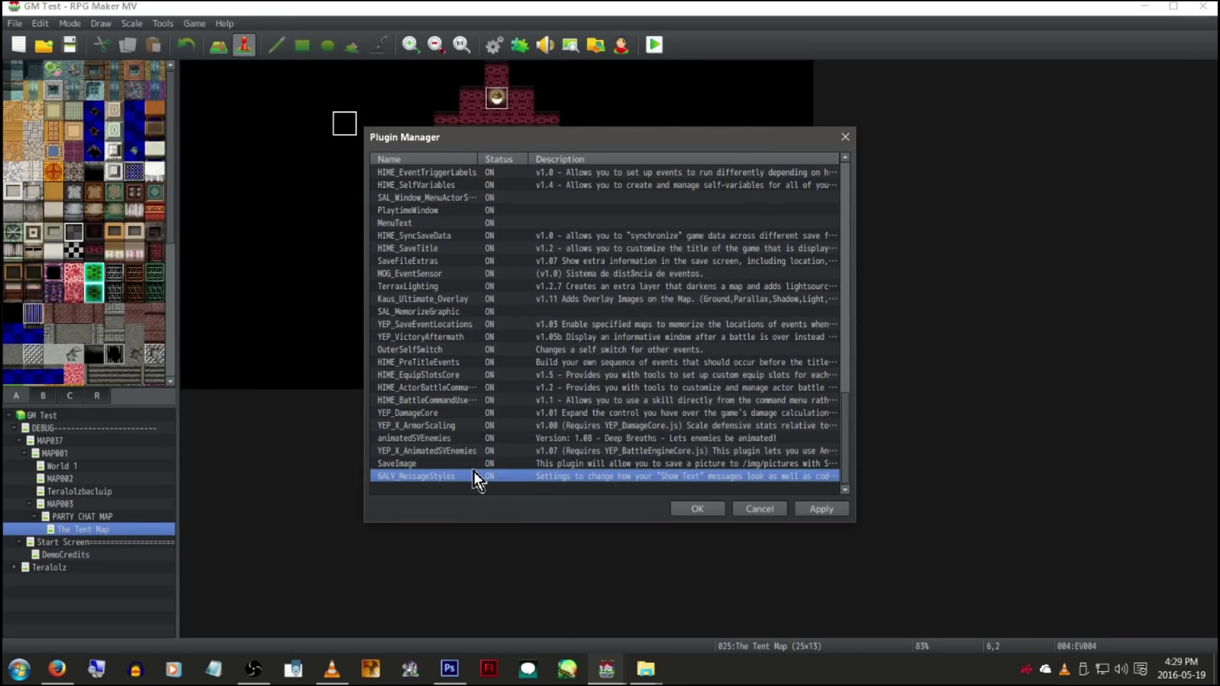
double_click(475, 466)
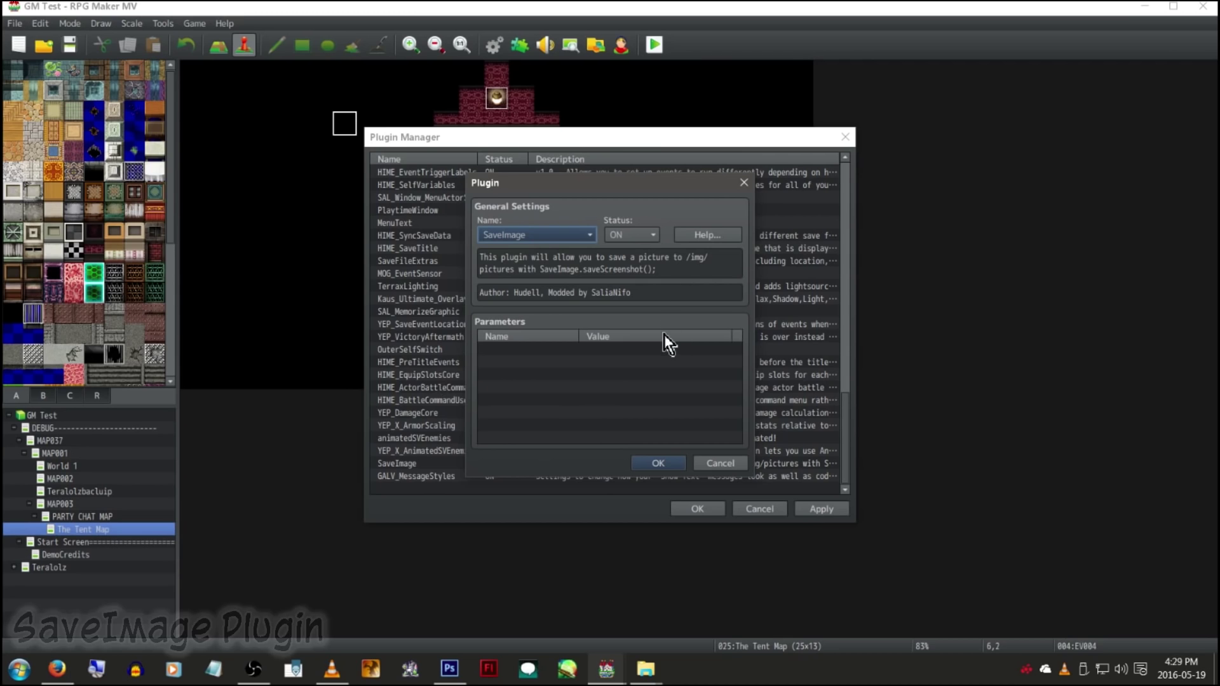
click(647, 272)
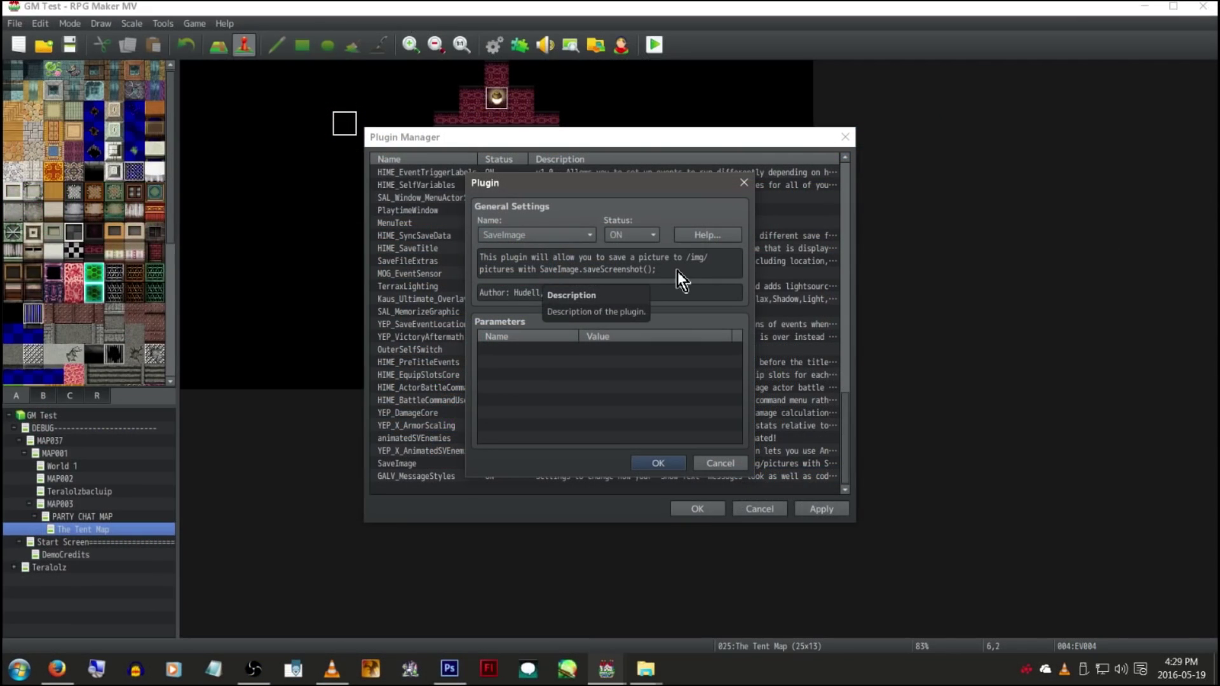
click(661, 461)
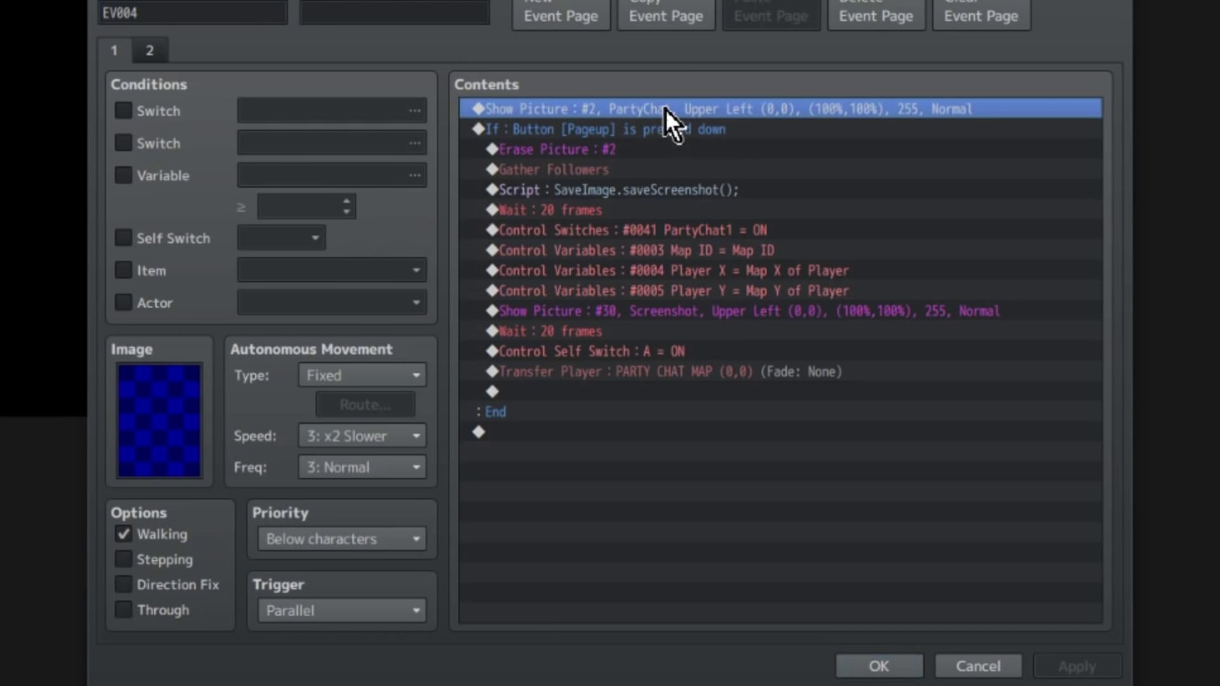
Set EV004's first Show Picture #2 to PartyChat at Upper Left (0,0), 100%, opacity 255
right_click(710, 102)
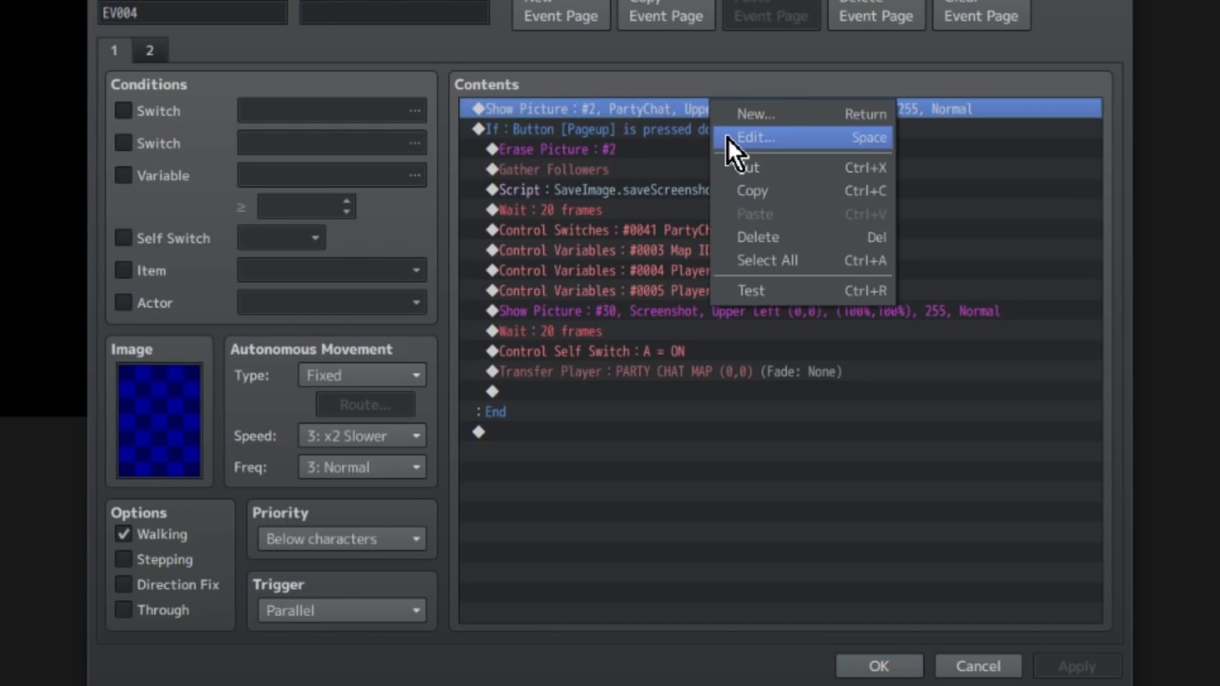
click(727, 139)
click(791, 230)
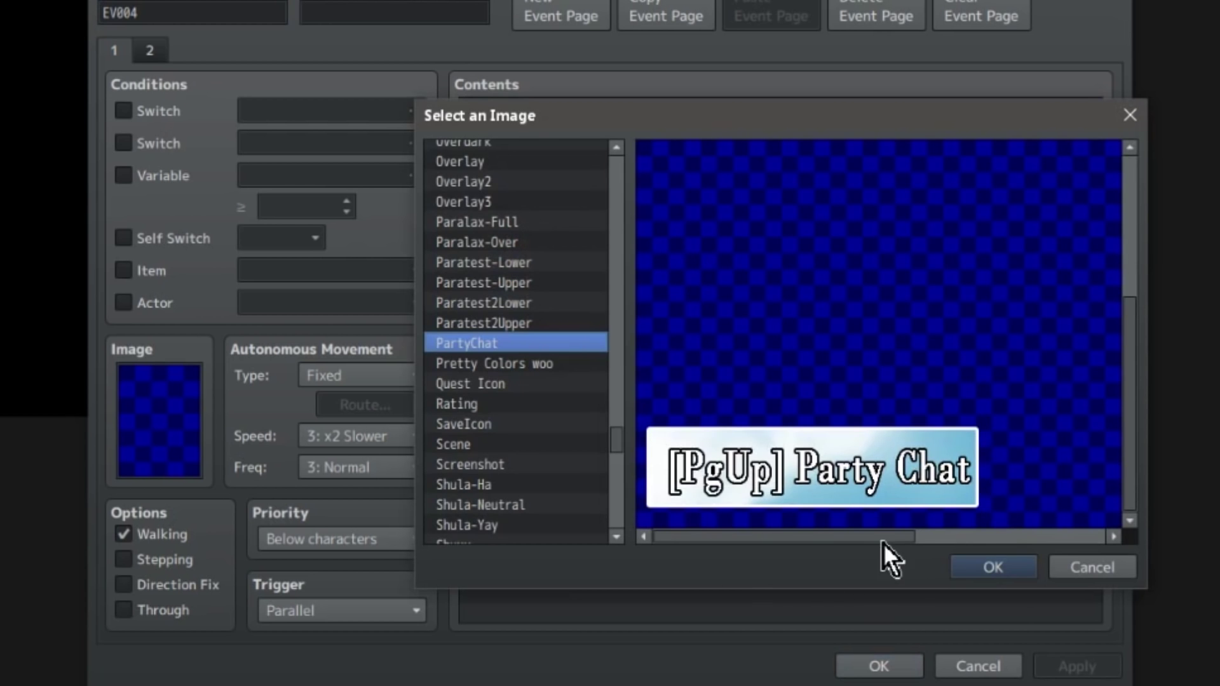
drag(881, 541, 1027, 537)
click(774, 539)
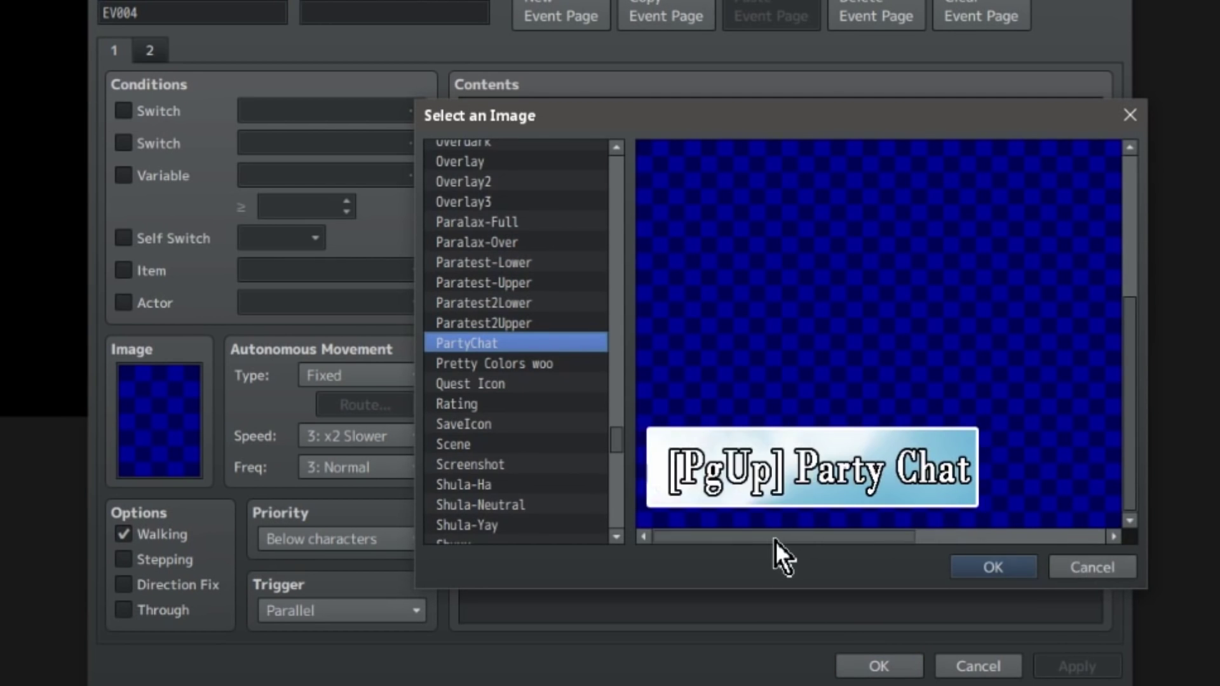
key(Escape)
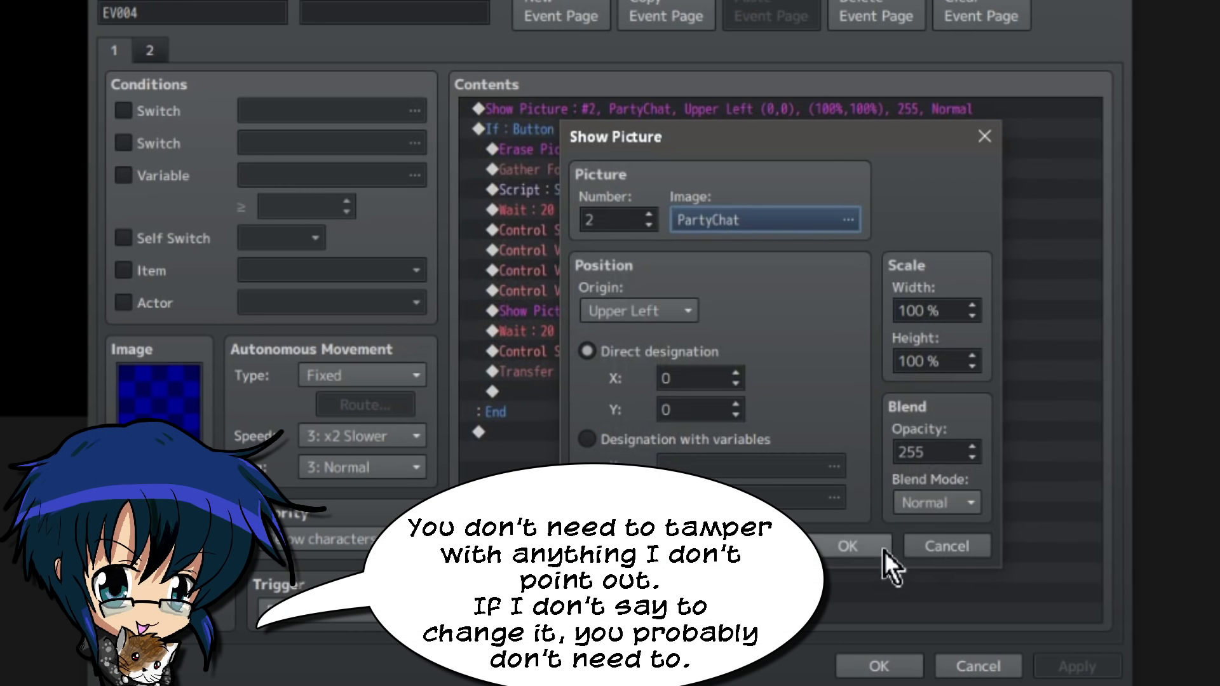
click(845, 555)
Keep Pageup as the Conditional Branch button, then open the Erase Picture #2 command
double_click(654, 130)
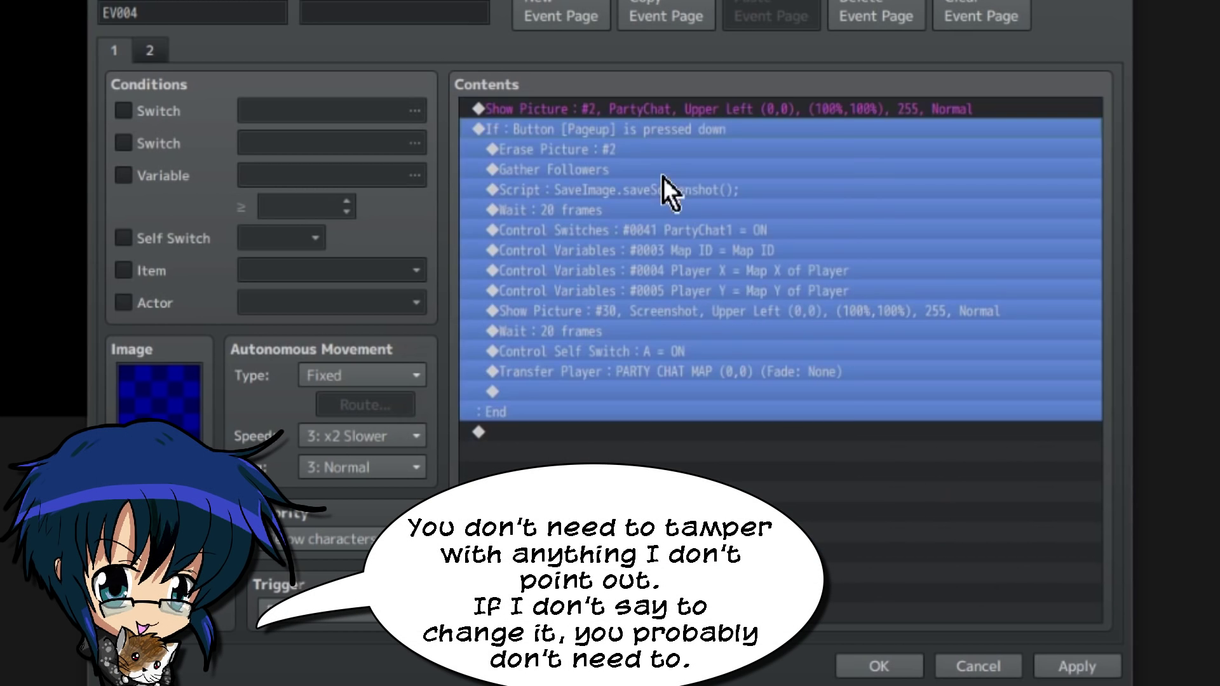
click(786, 413)
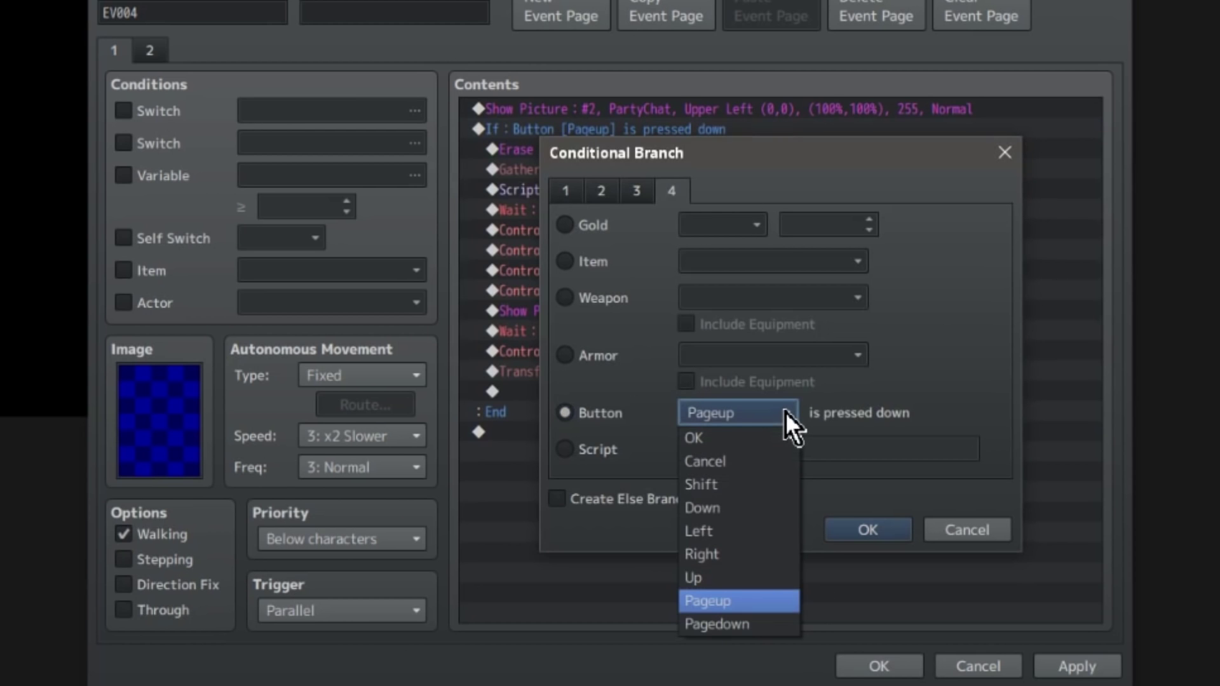
click(786, 411)
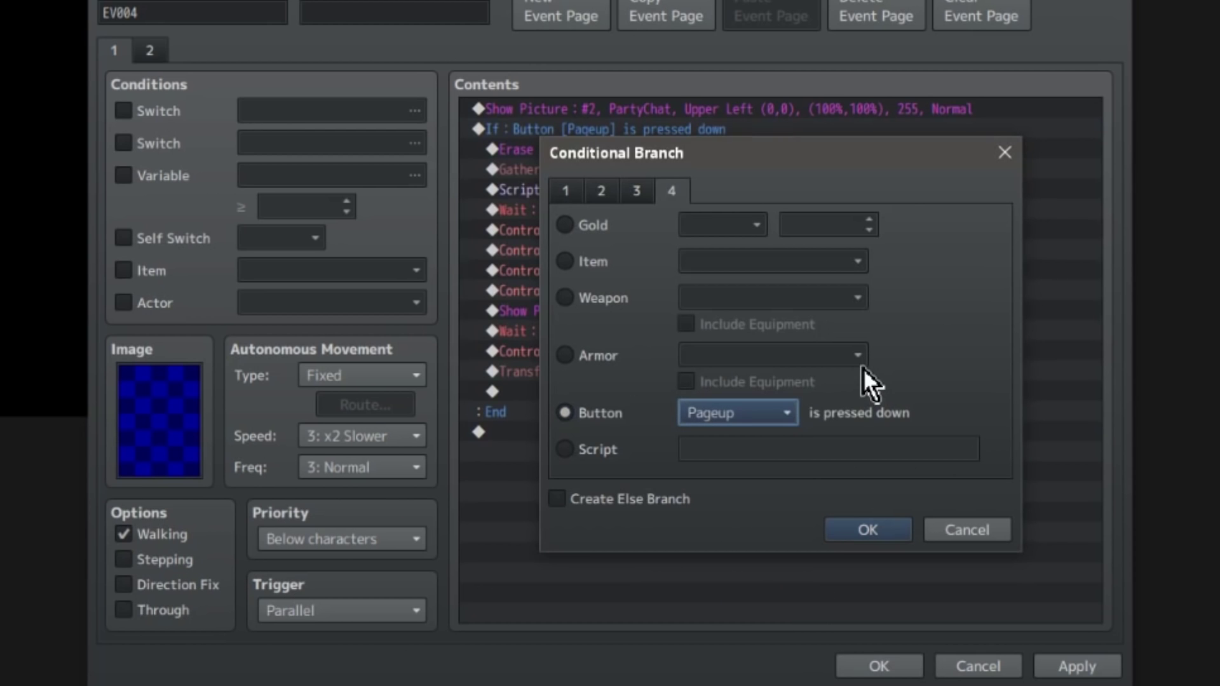
click(864, 531)
double_click(620, 154)
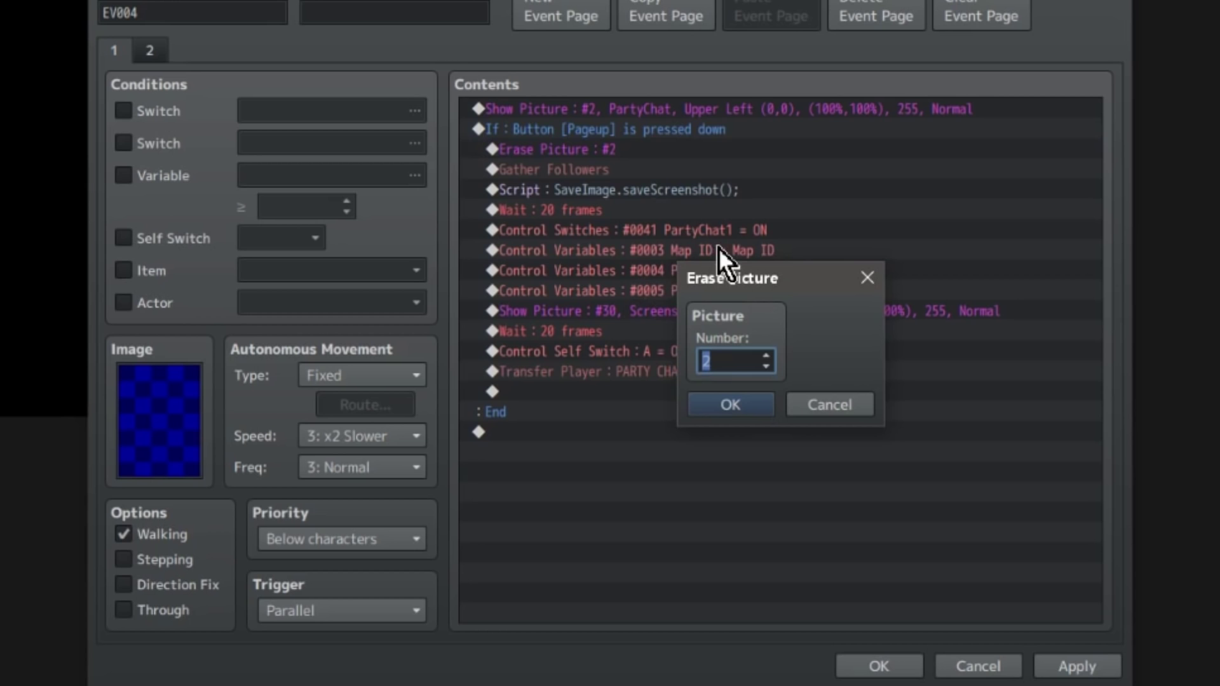
Close Erase Picture and review the screenshot Script command without changing it
key(Escape)
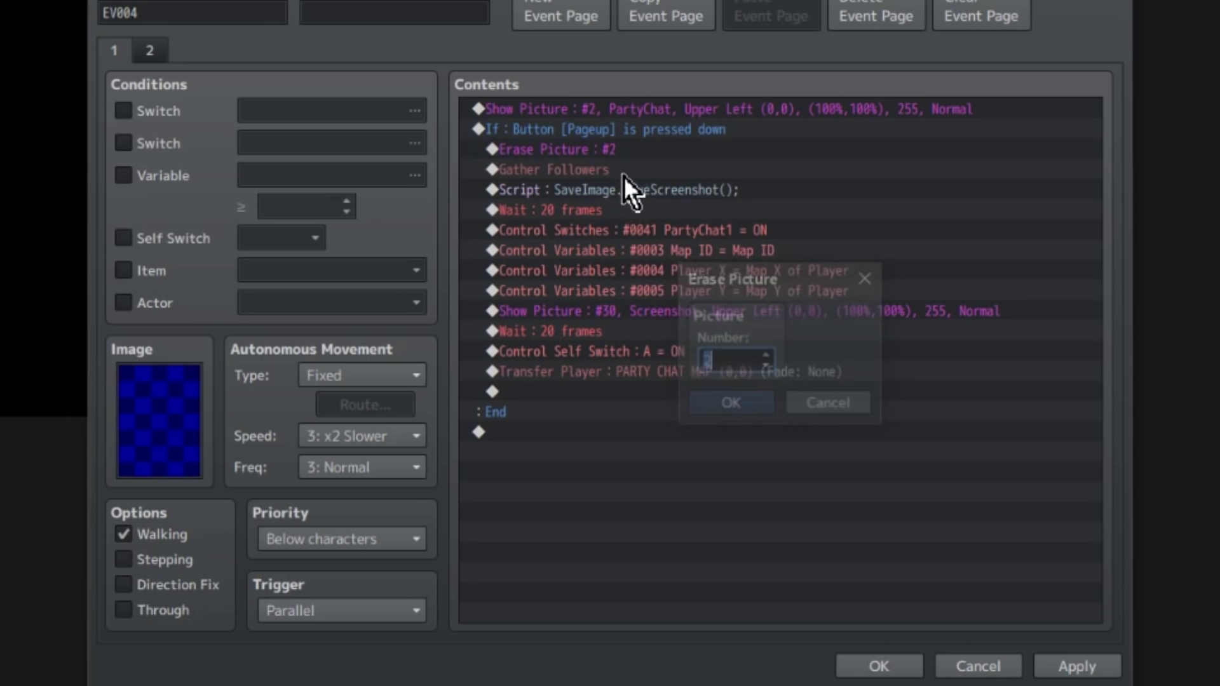
click(624, 170)
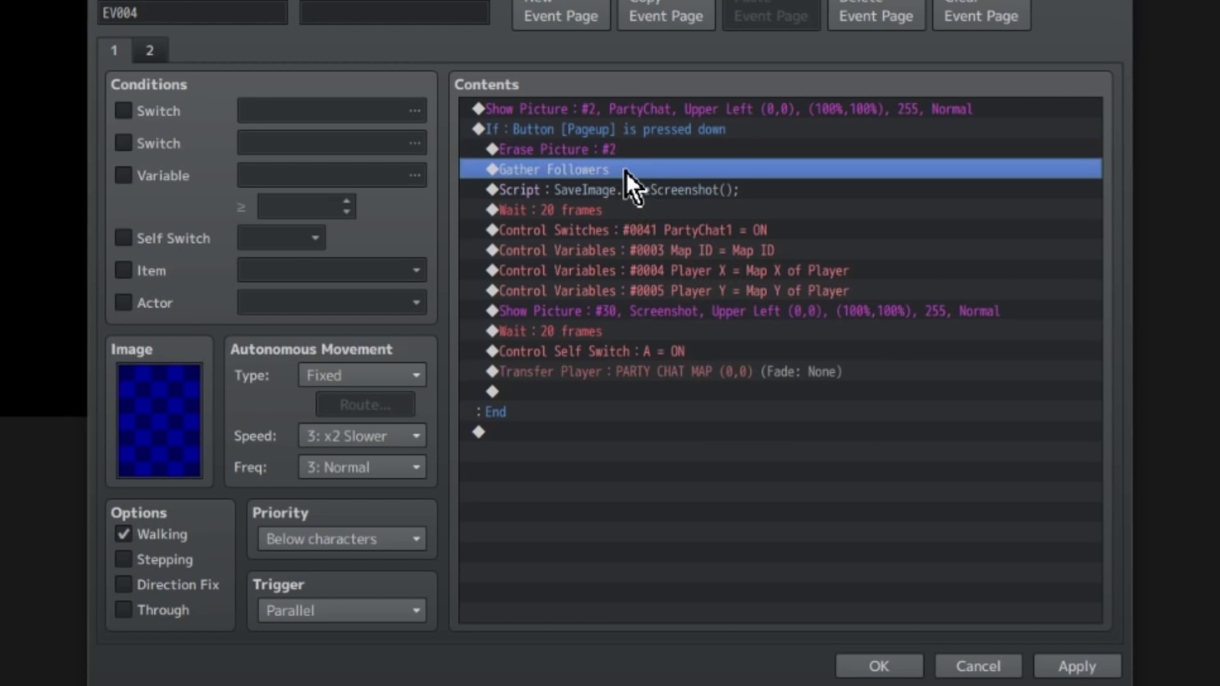
right_click(767, 192)
click(792, 231)
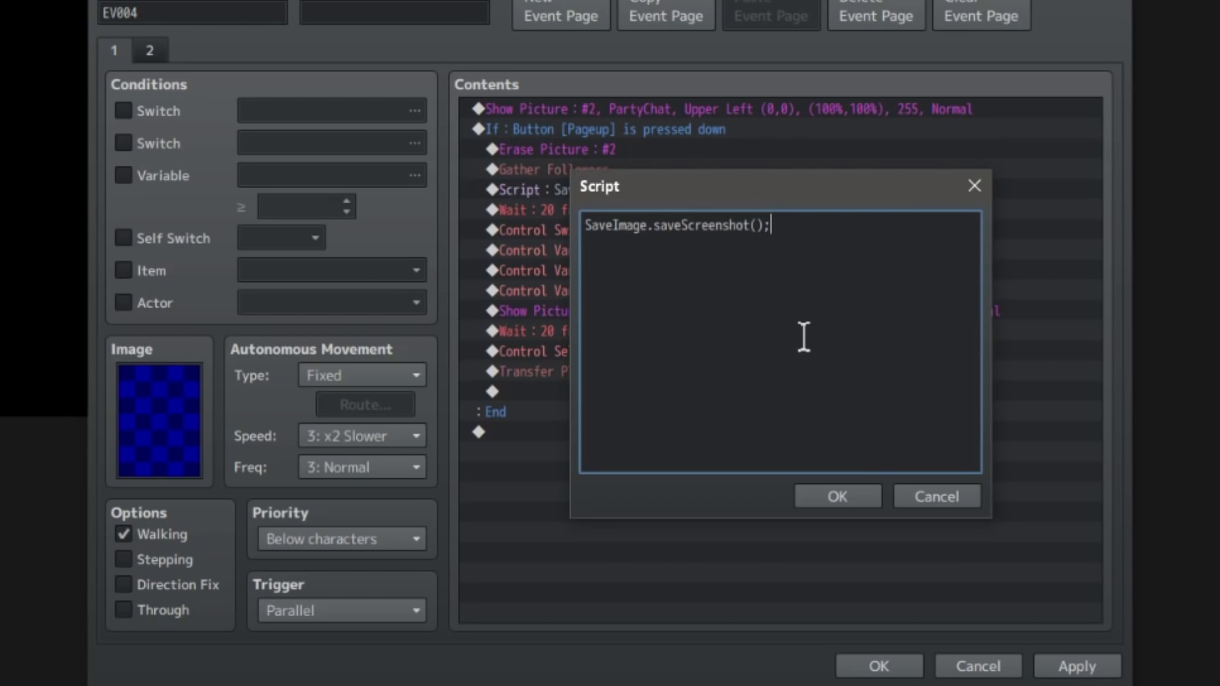
key(ctrl+a)
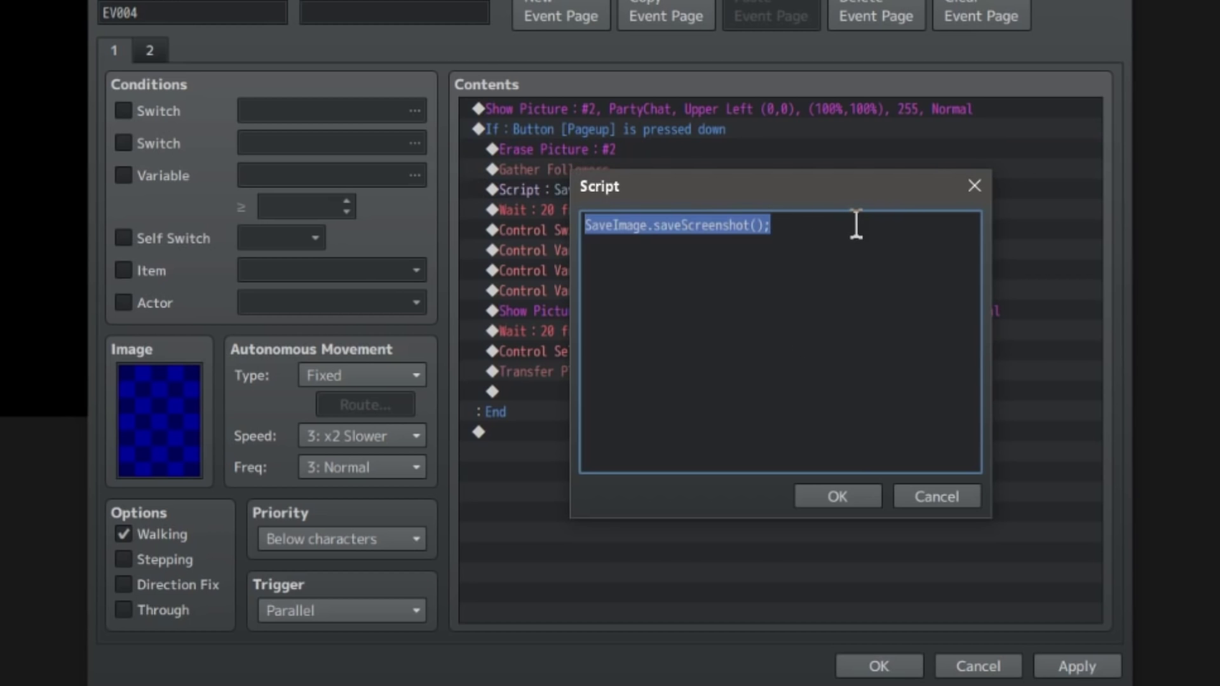
click(857, 224)
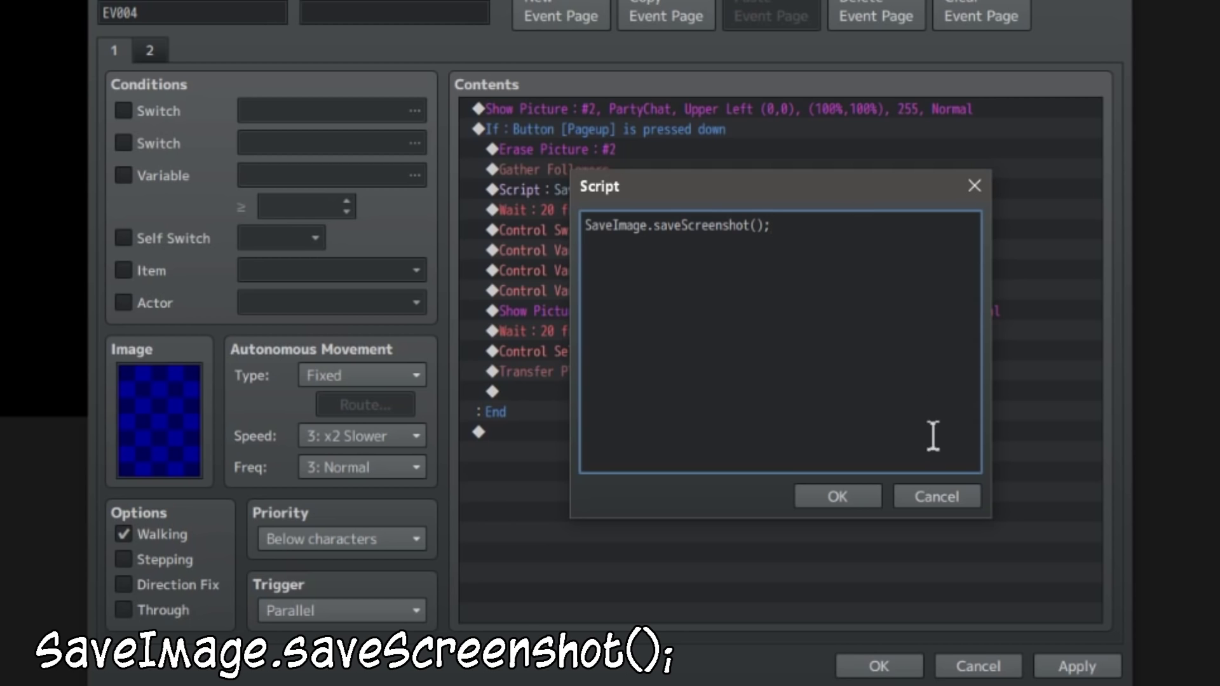
click(951, 508)
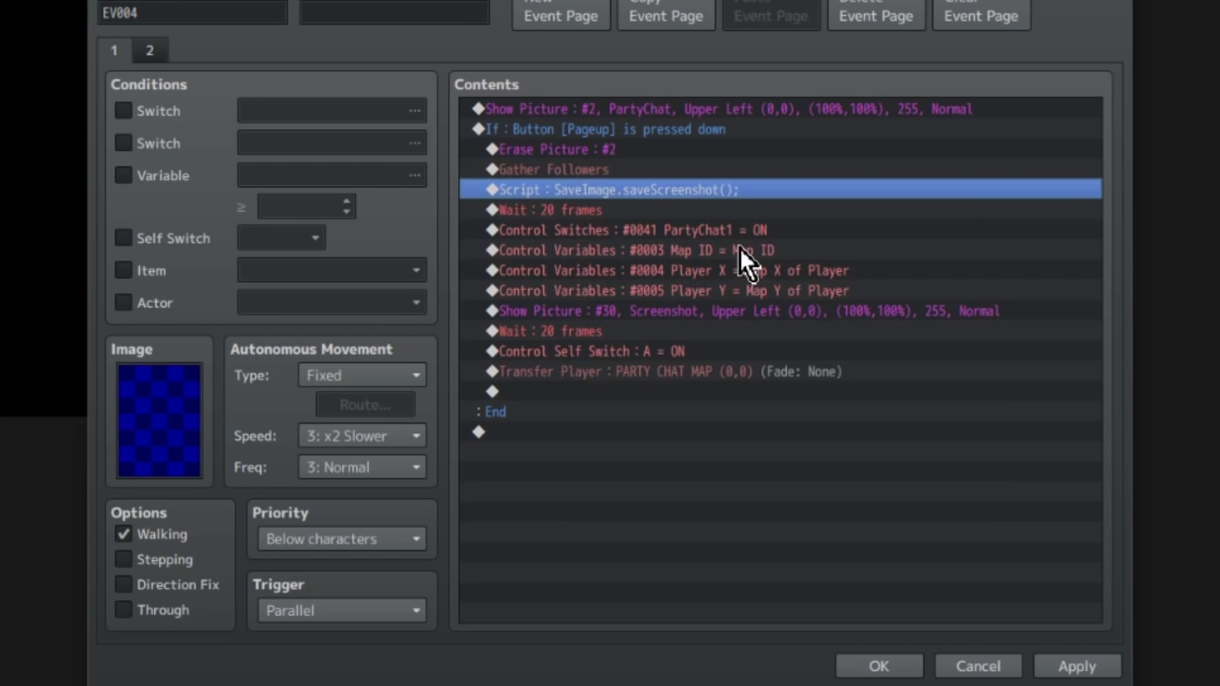
Review the PartyChat1 Control Switches command unchanged, then select the Map ID variable command
right_click(811, 231)
click(831, 266)
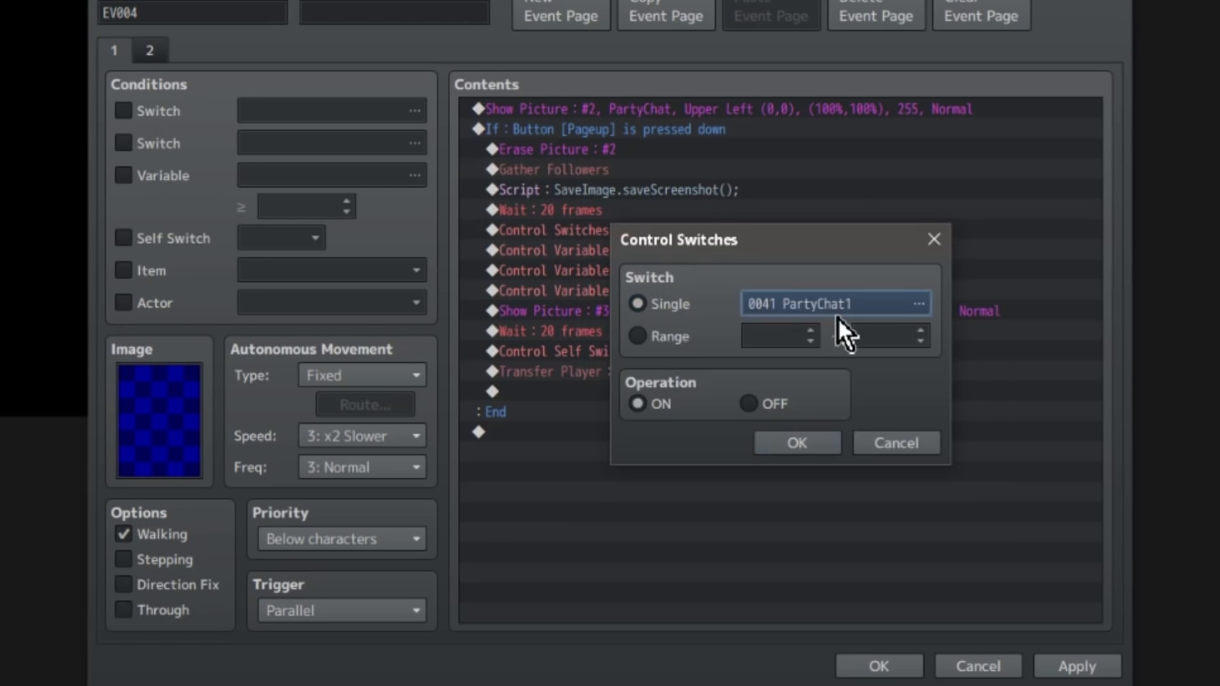
click(837, 308)
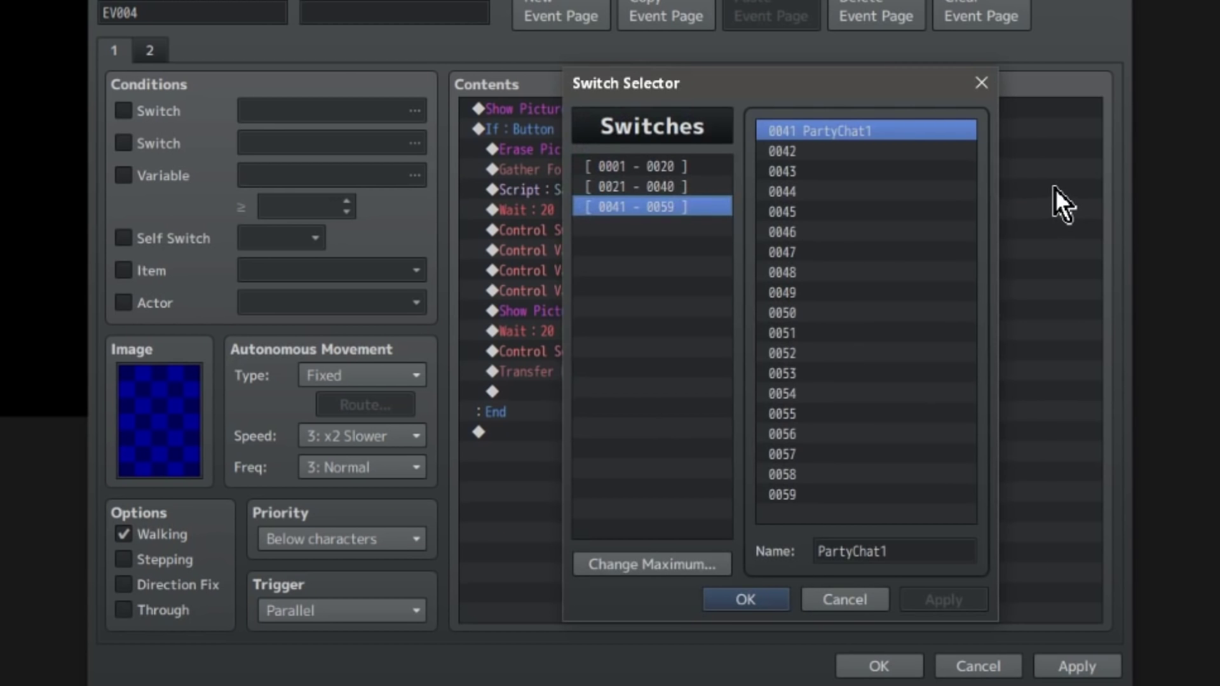
click(867, 604)
click(901, 438)
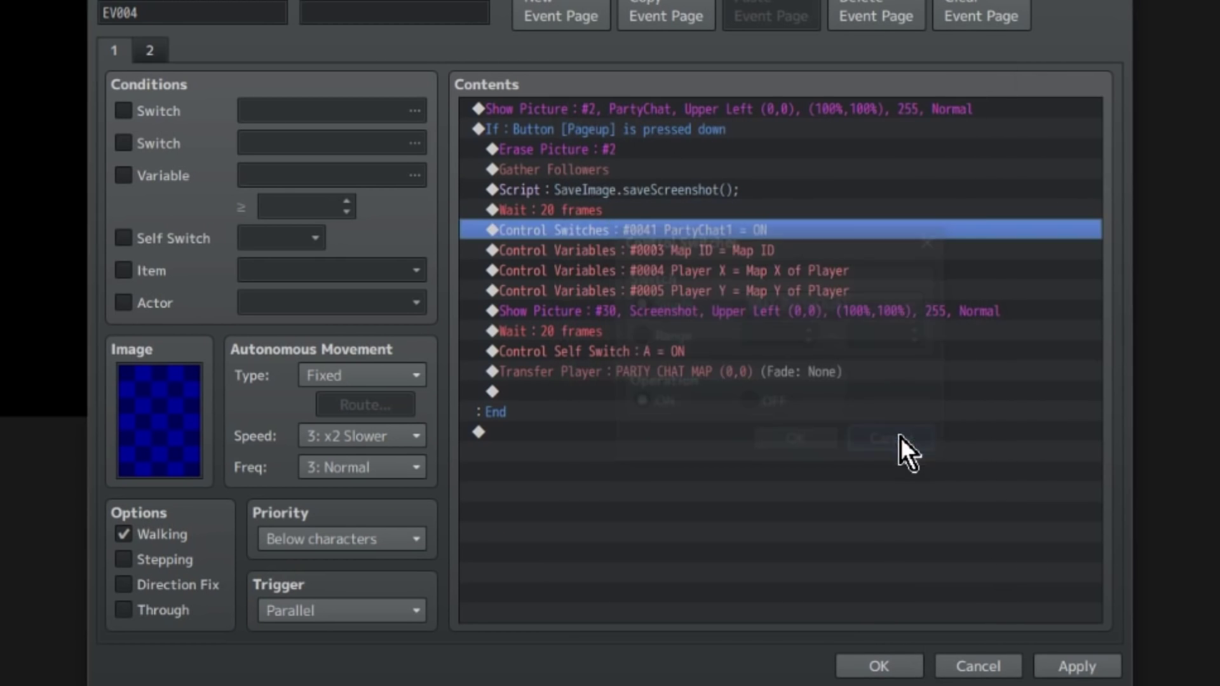
click(853, 247)
right_click(852, 246)
click(883, 291)
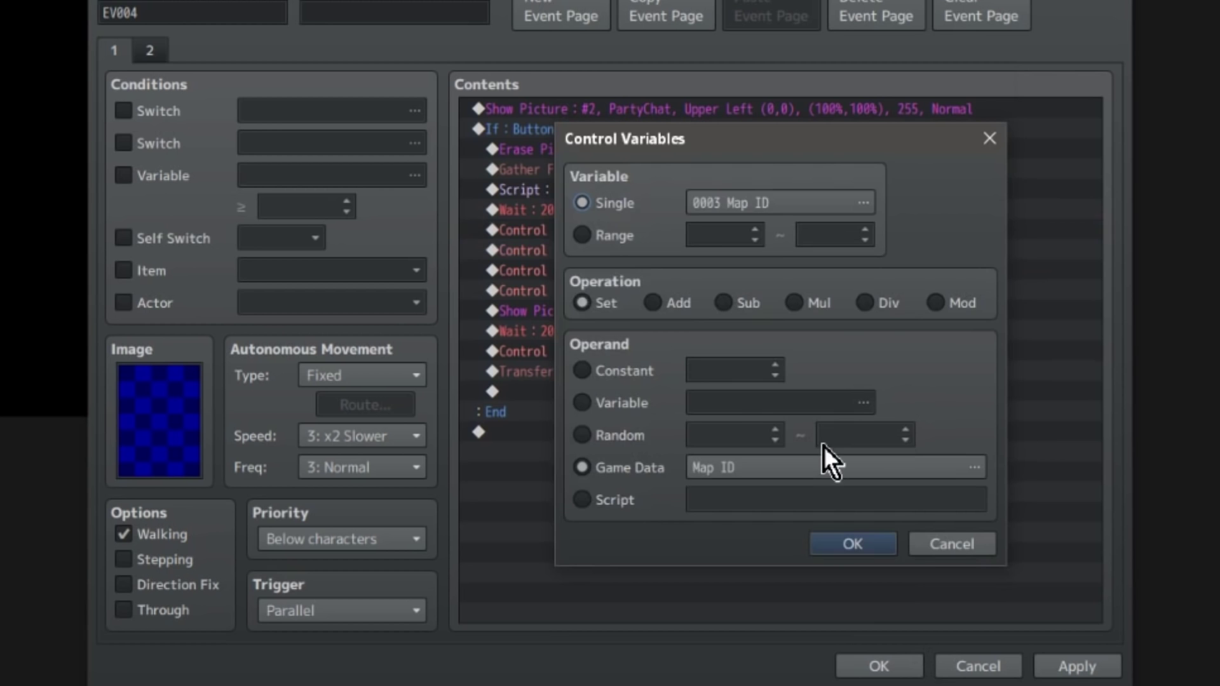
click(828, 467)
click(870, 508)
click(852, 544)
click(772, 277)
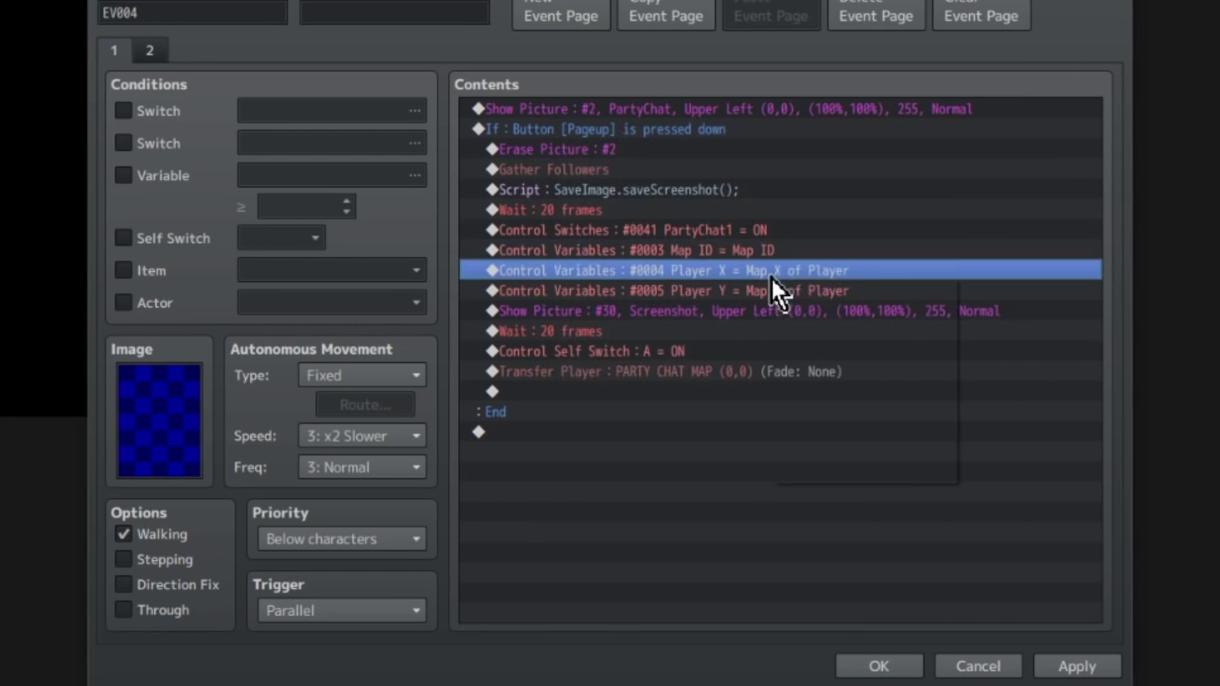
double_click(797, 275)
click(905, 473)
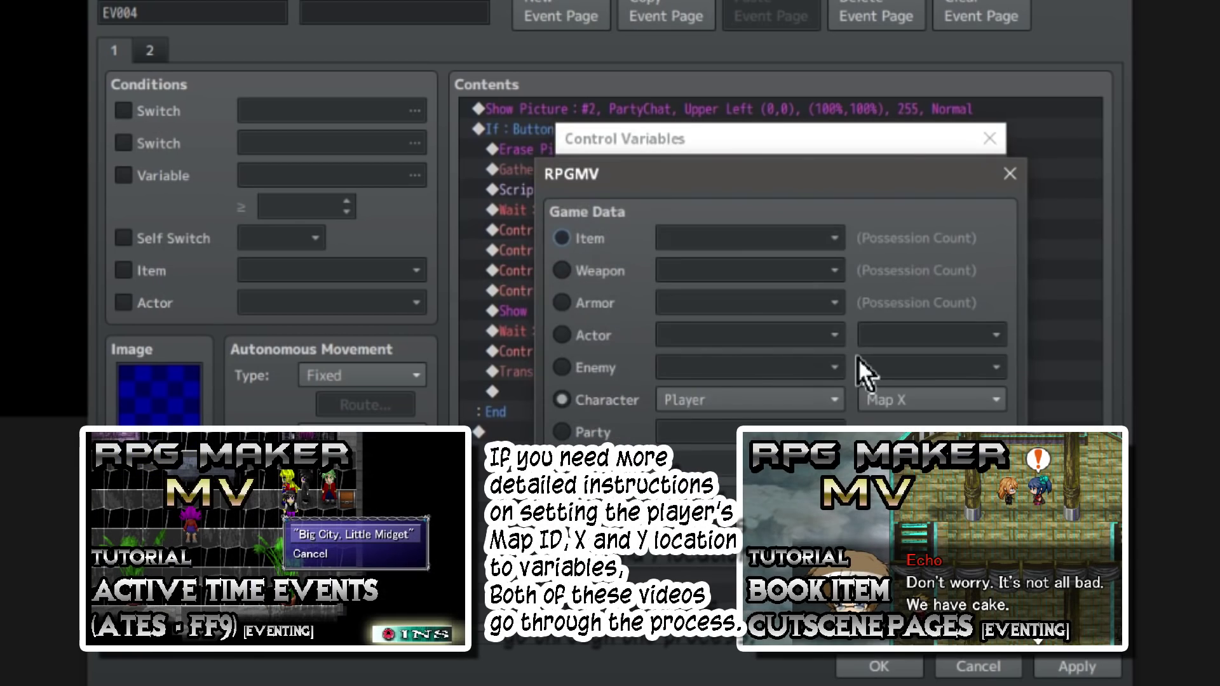
click(870, 508)
click(853, 544)
click(707, 291)
right_click(708, 291)
click(730, 324)
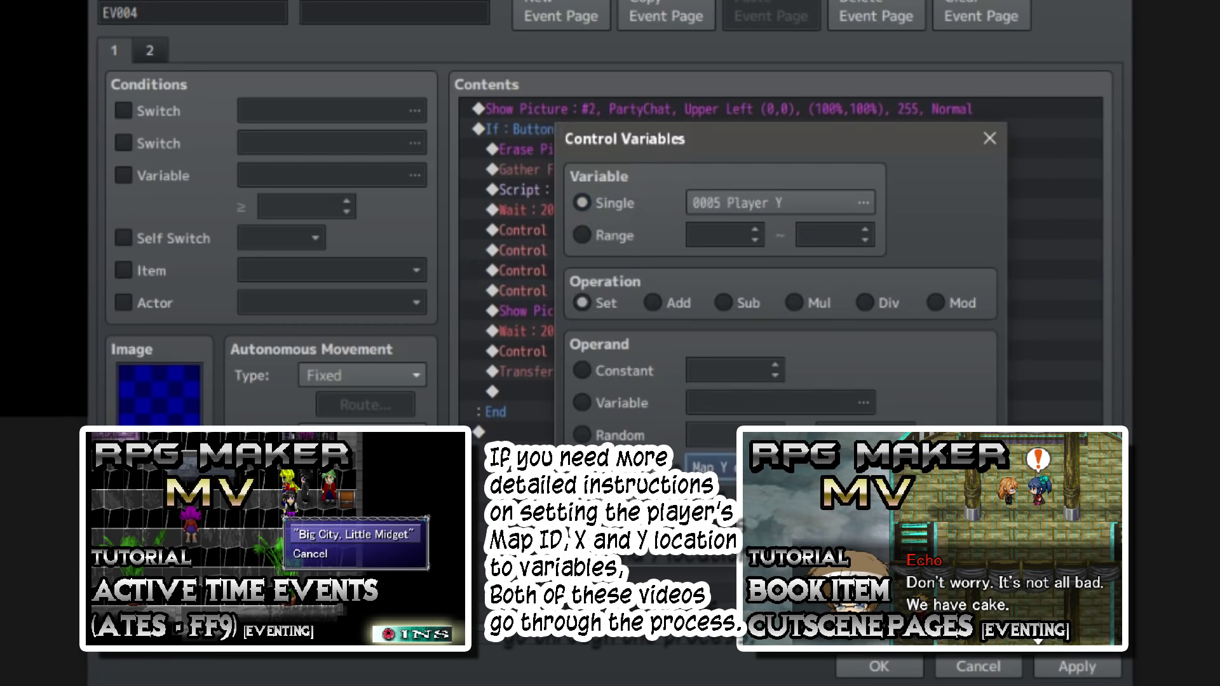
click(712, 467)
click(871, 508)
click(853, 544)
right_click(684, 314)
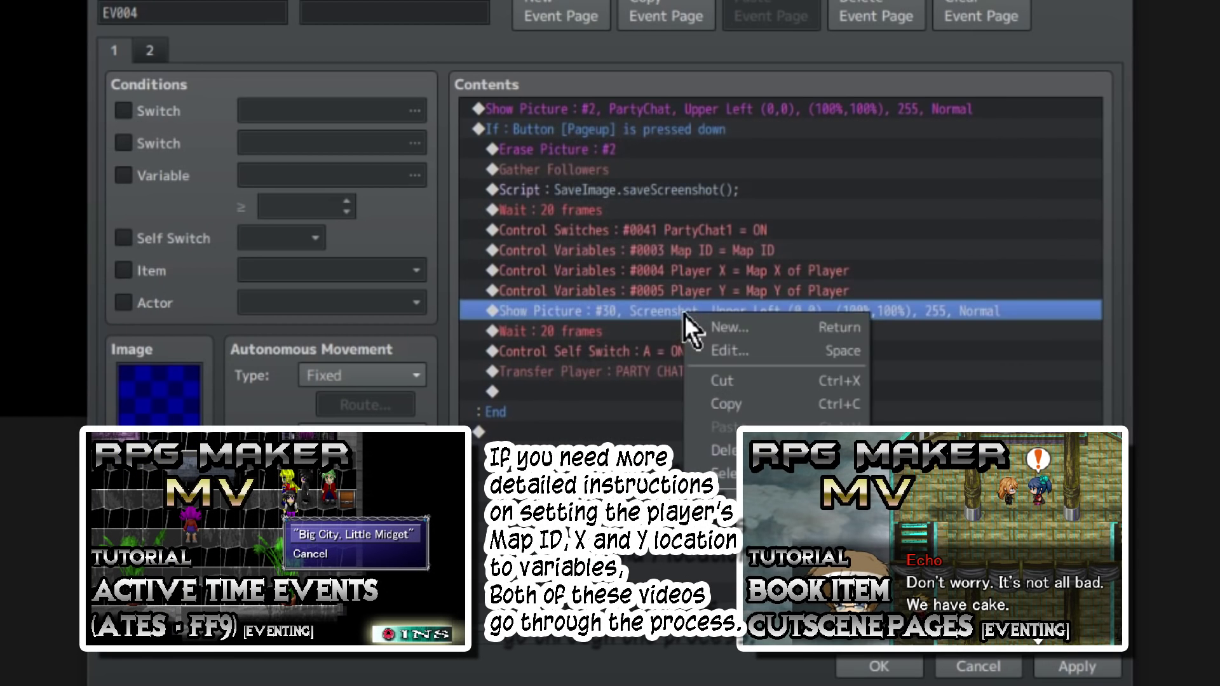
right_click(695, 323)
click(662, 314)
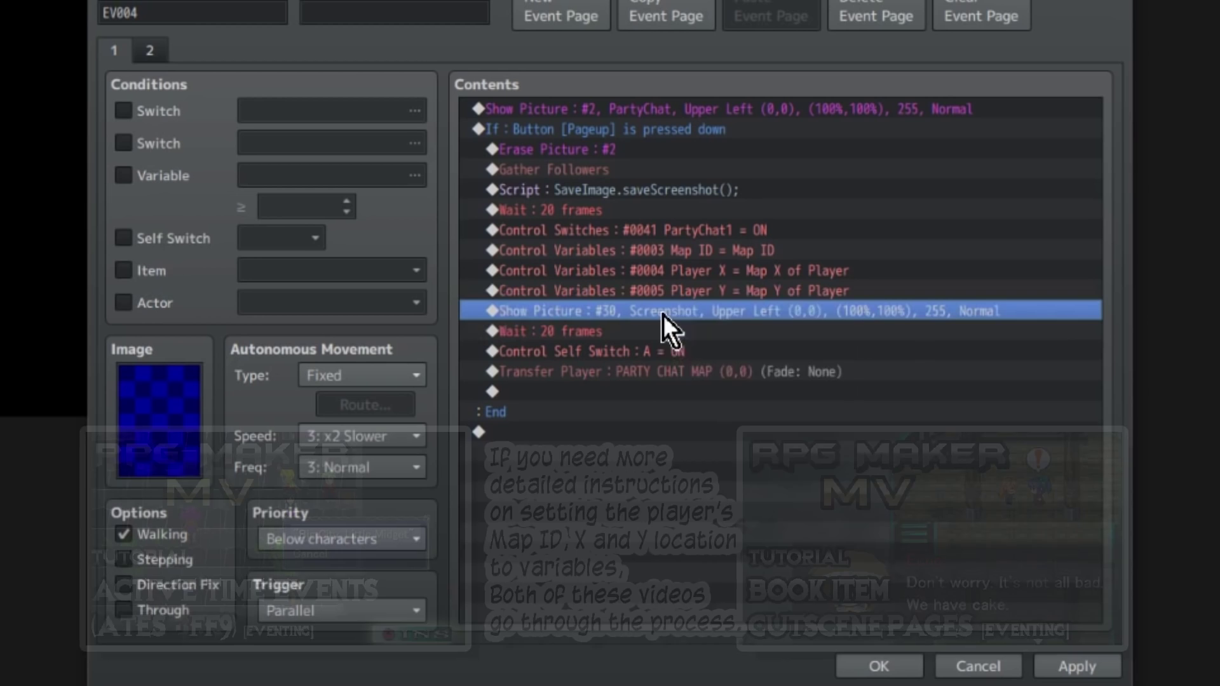
right_click(746, 311)
click(765, 343)
Find no Screenshot image in the picker and open the project's pictures folder
click(779, 216)
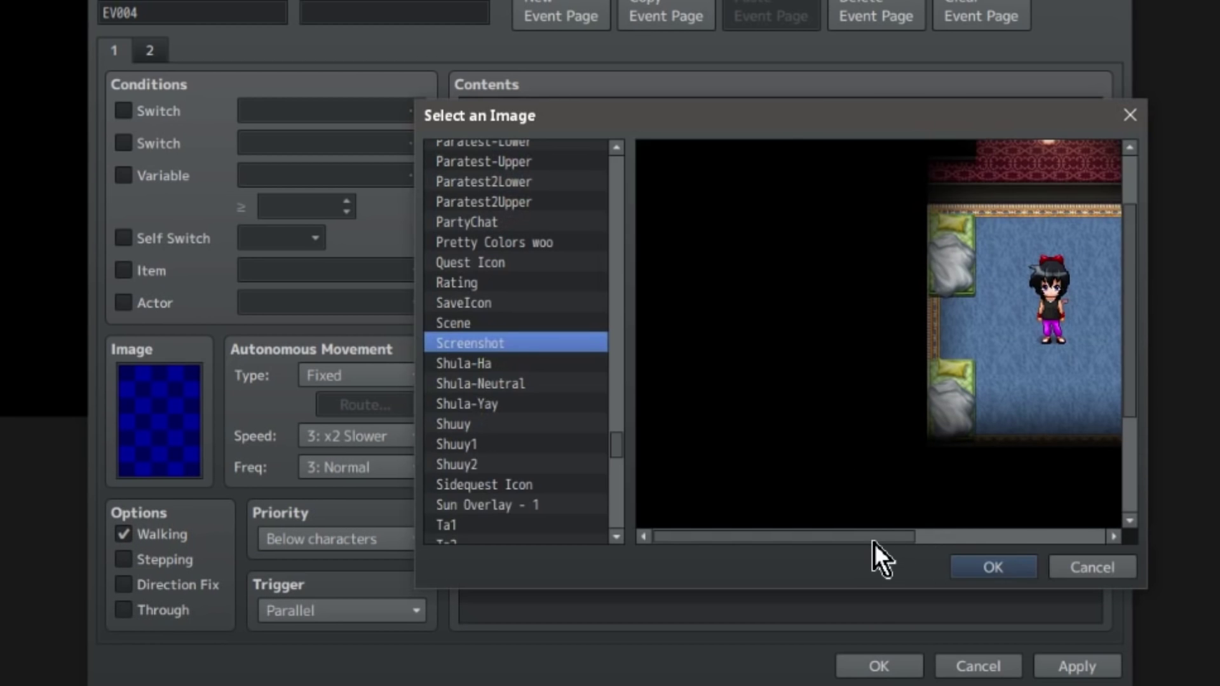
drag(875, 539, 1066, 535)
click(1085, 562)
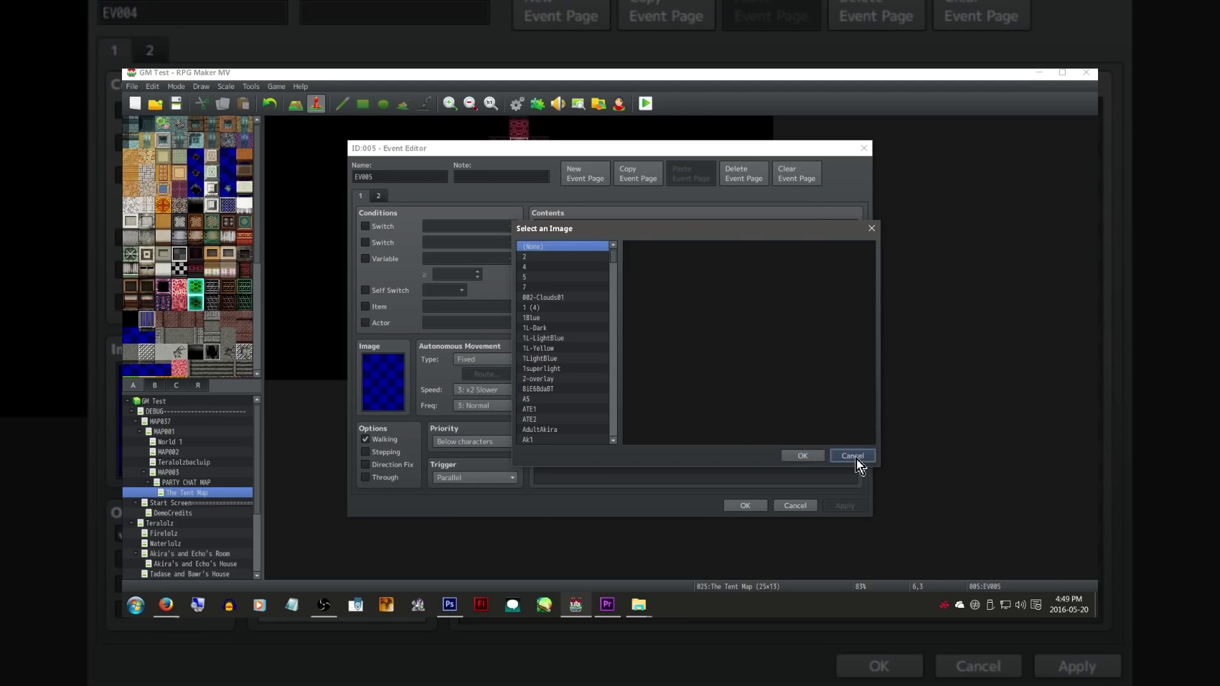
click(856, 457)
mouse_move(639, 607)
click(708, 553)
Rename the copied forest image to Screenshot.png in Explorer
click(422, 531)
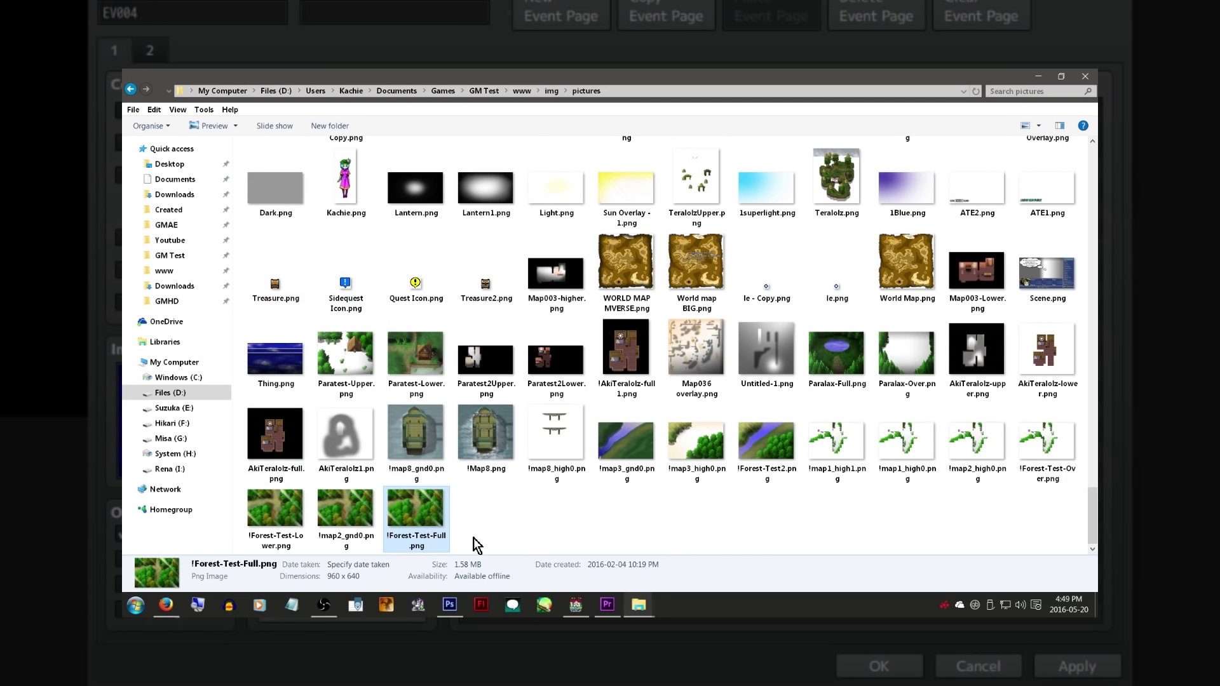
right_click(493, 537)
click(527, 508)
text(Screenshot)
key(Return)
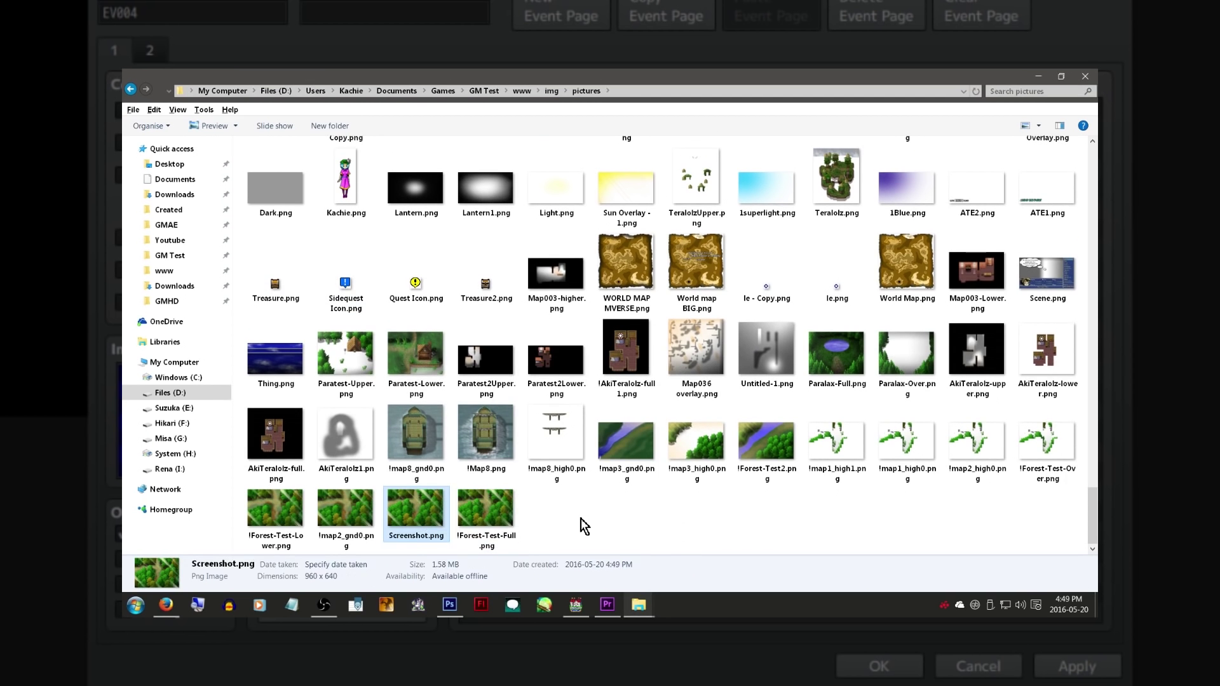
click(575, 605)
Set Show Picture #30 to the Screenshot image and save the event
click(687, 281)
double_click(577, 308)
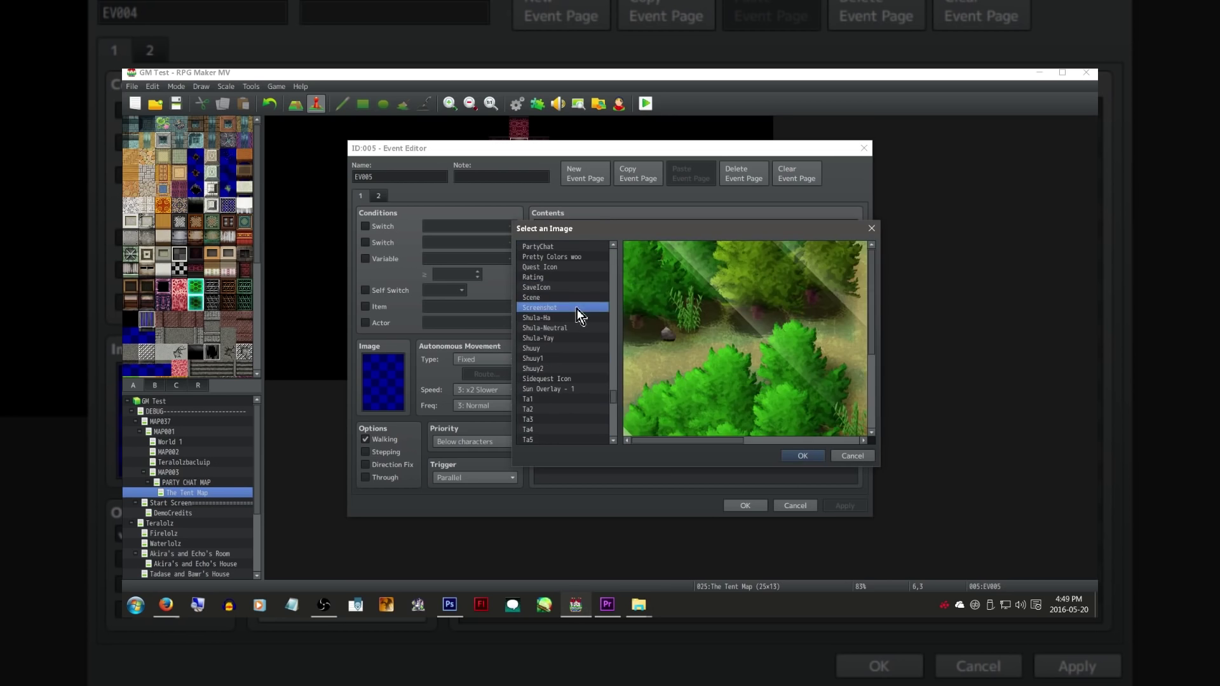
click(728, 445)
click(745, 505)
Playtest in fullscreen, then review Show Picture #30, Wait 20 frames and Self Switch A
click(645, 104)
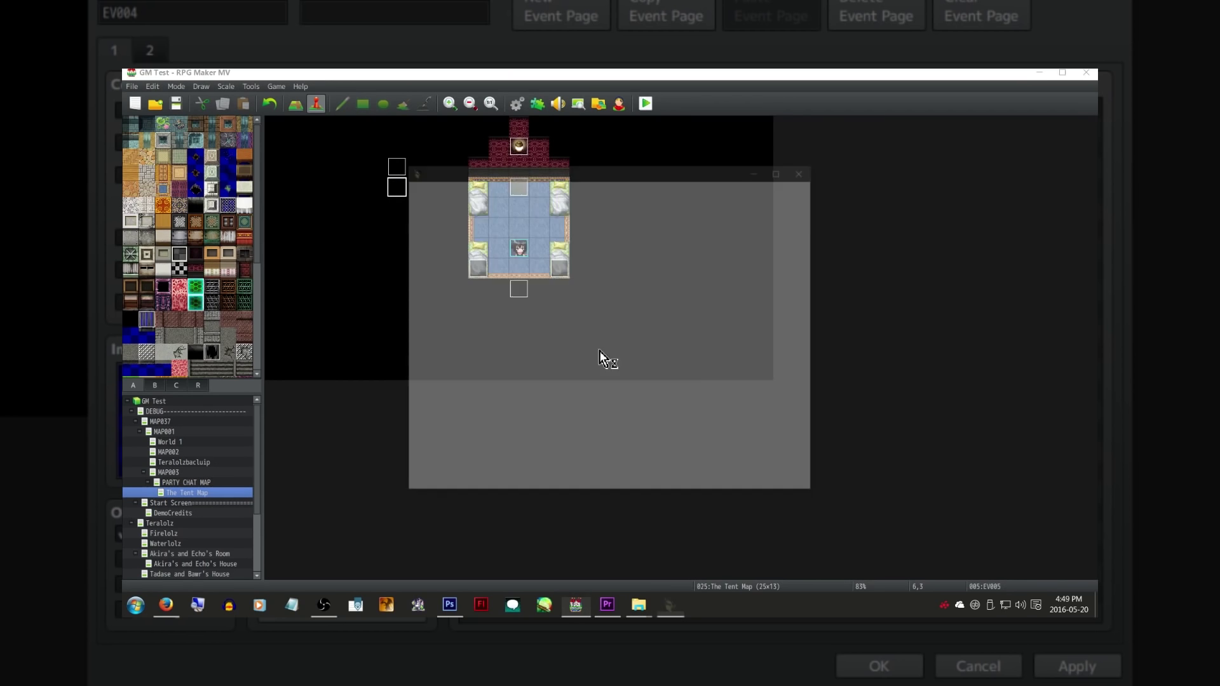
key(F4)
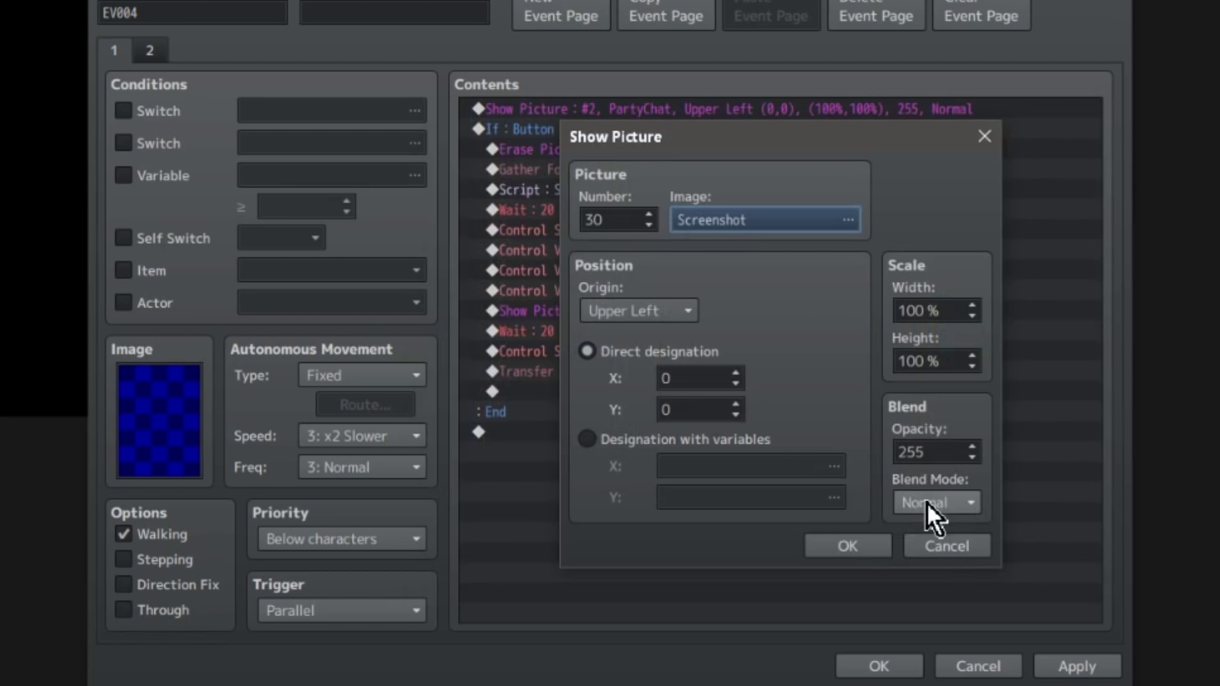
click(811, 552)
click(682, 333)
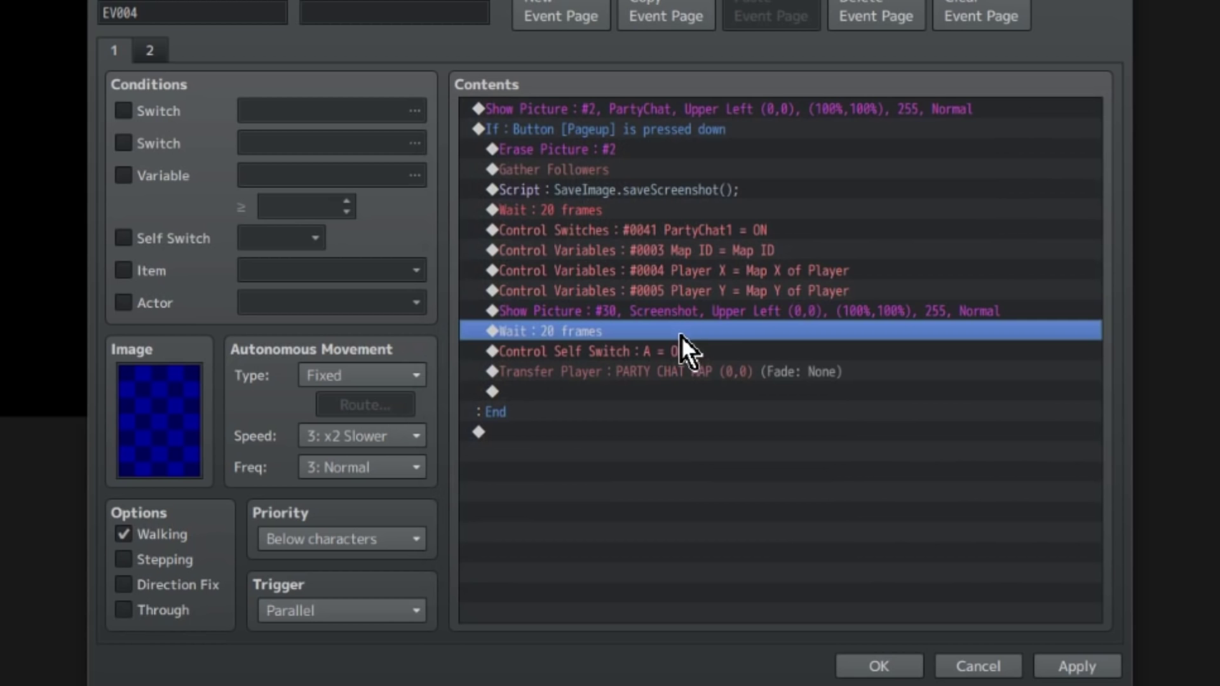
click(760, 355)
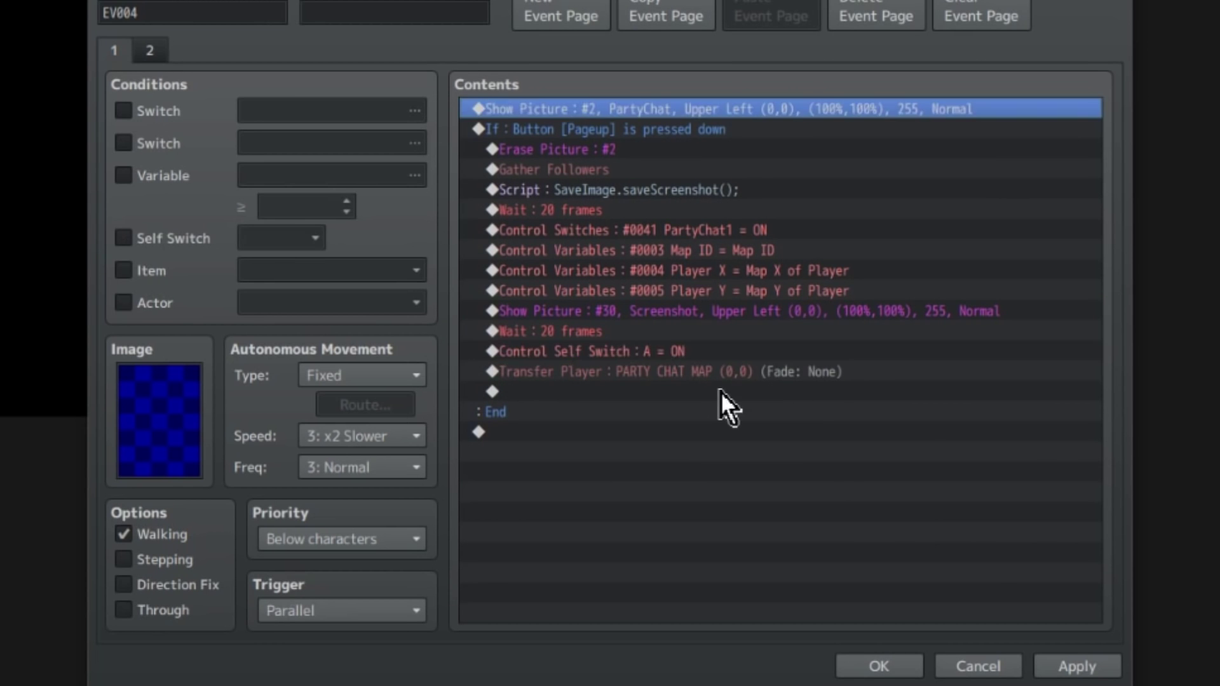
right_click(732, 372)
click(750, 406)
click(791, 267)
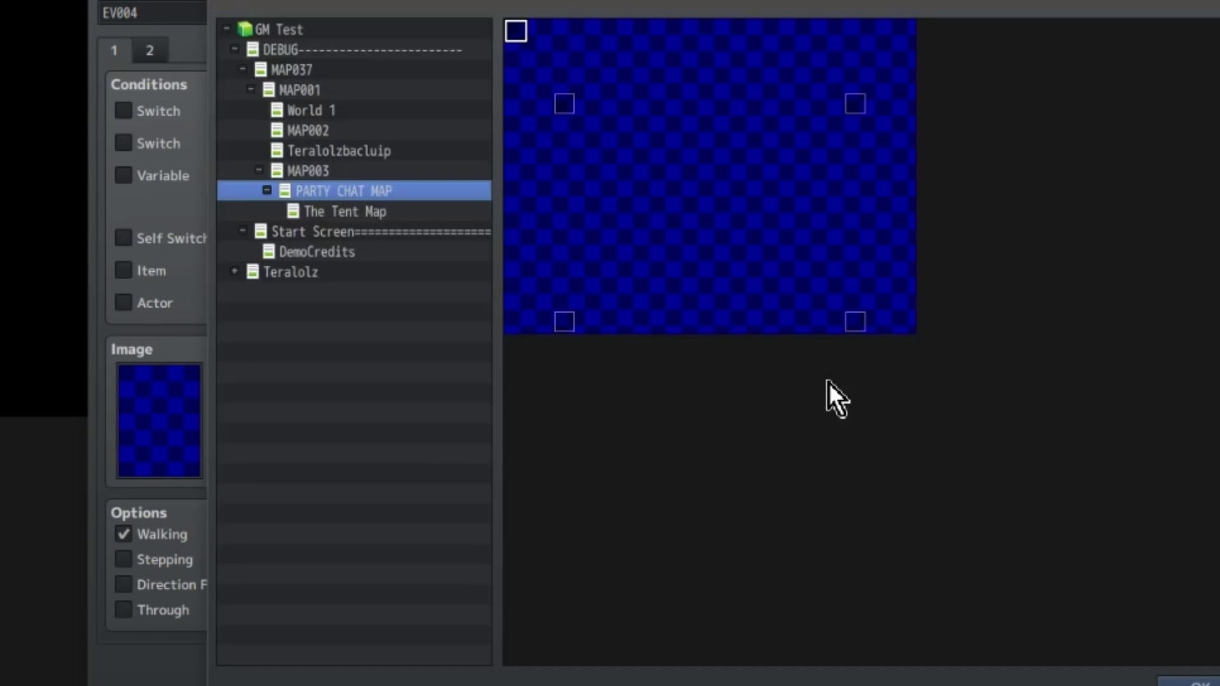
double_click(526, 30)
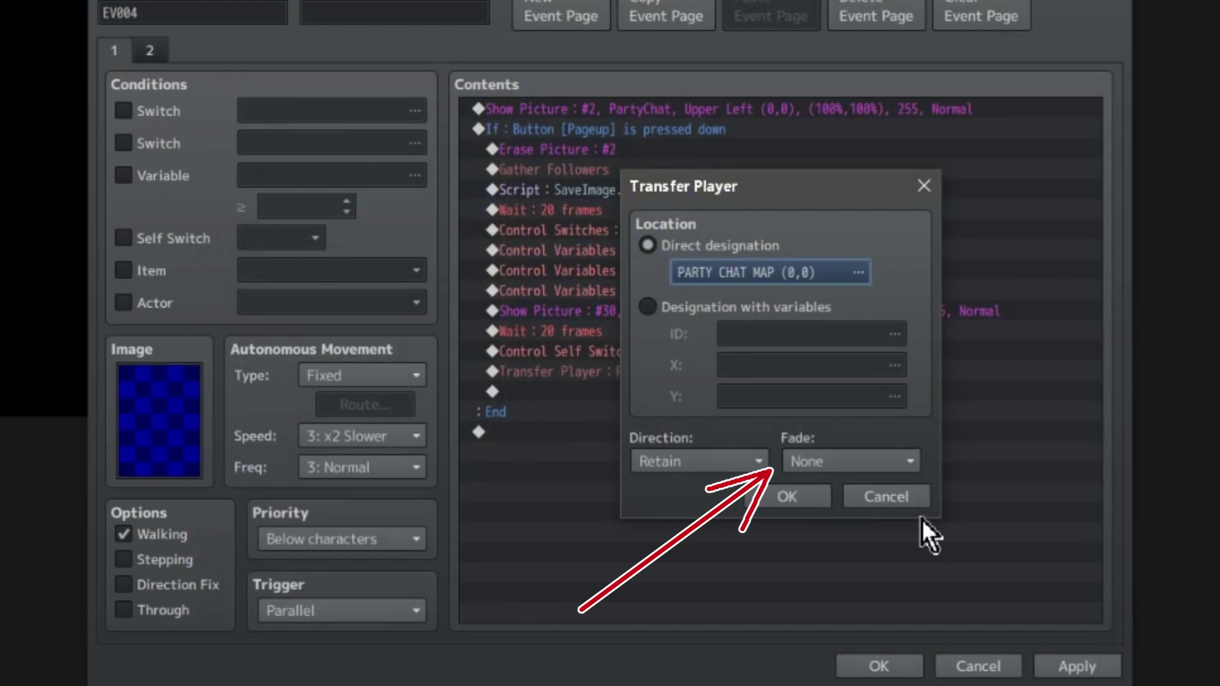
click(918, 495)
click(853, 353)
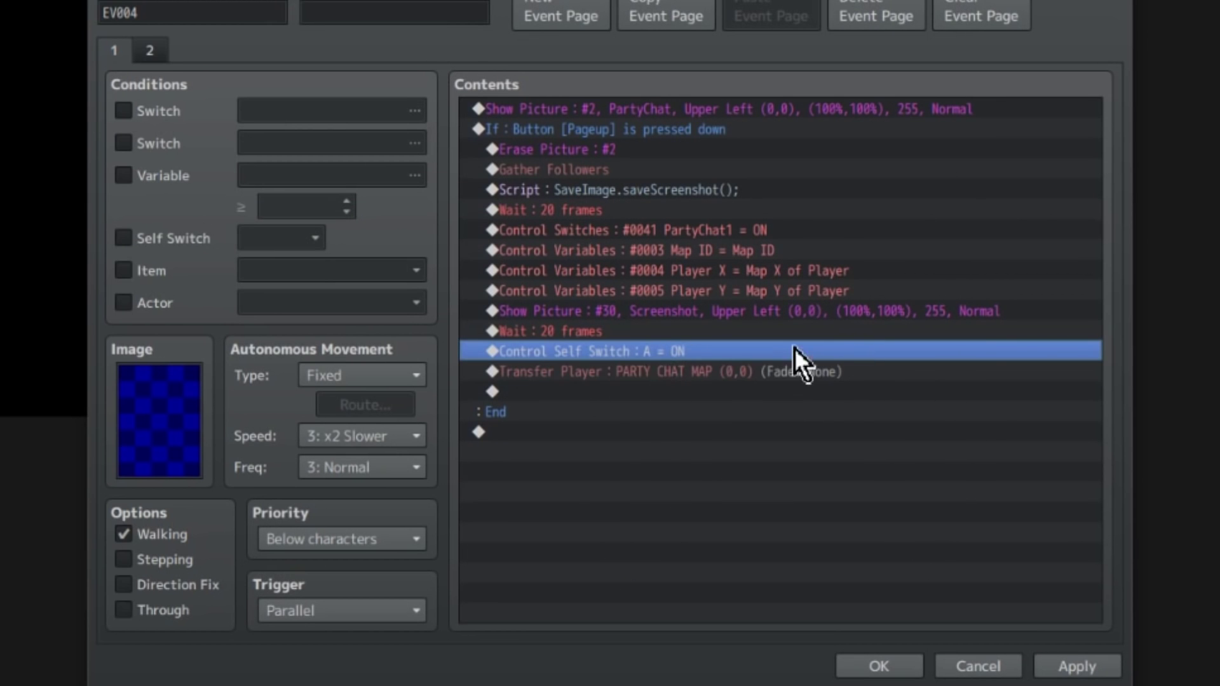
click(150, 48)
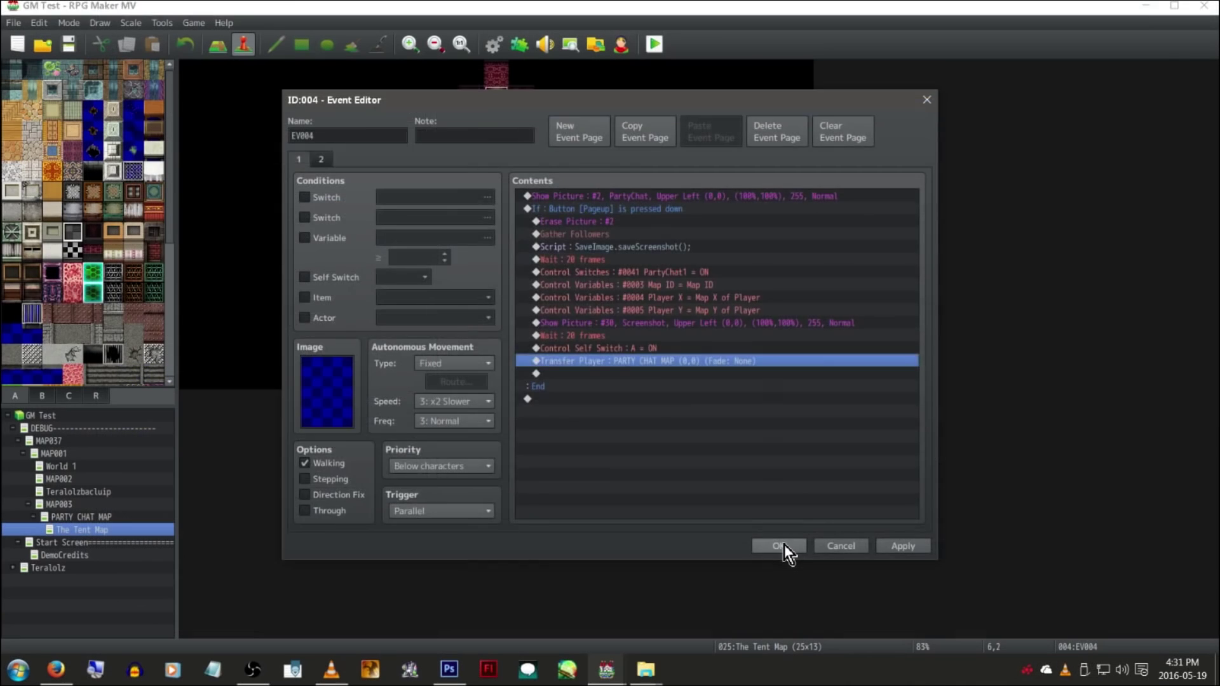
Close the Event Editor with OK and start a GM Test playtest
click(786, 545)
click(659, 43)
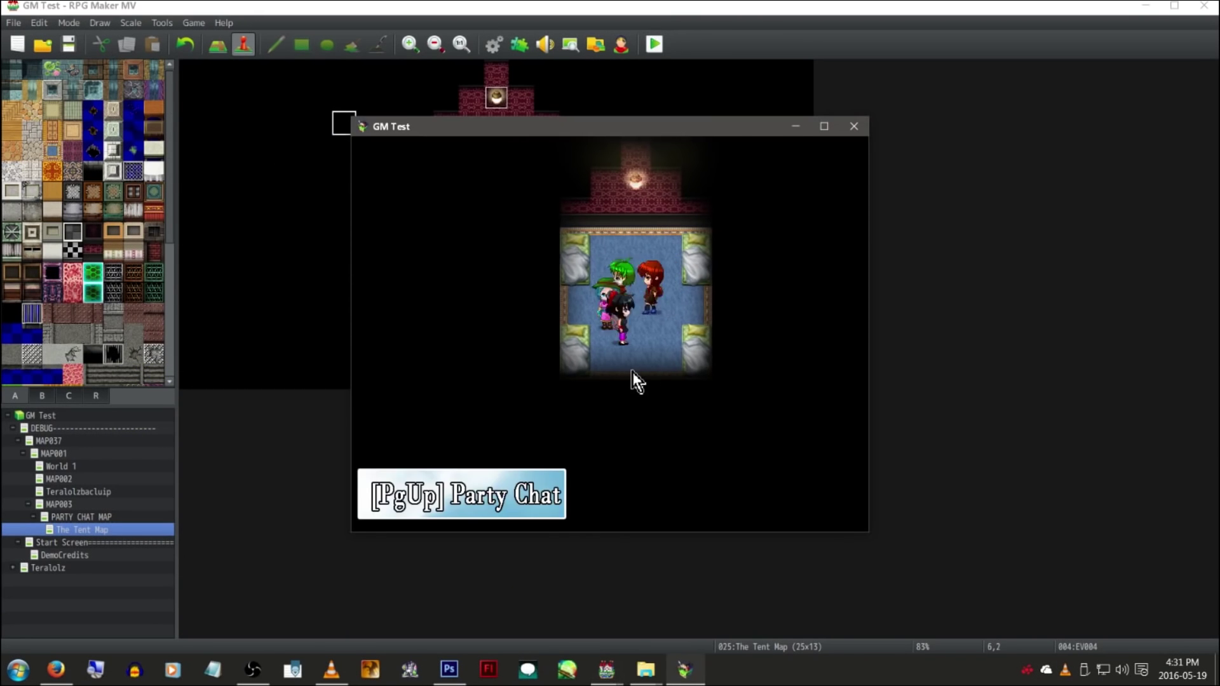
Check EV001's tent transfer, end the GM Test playtest, and open PARTY CHAT MAP
drag(702, 126, 964, 110)
double_click(496, 275)
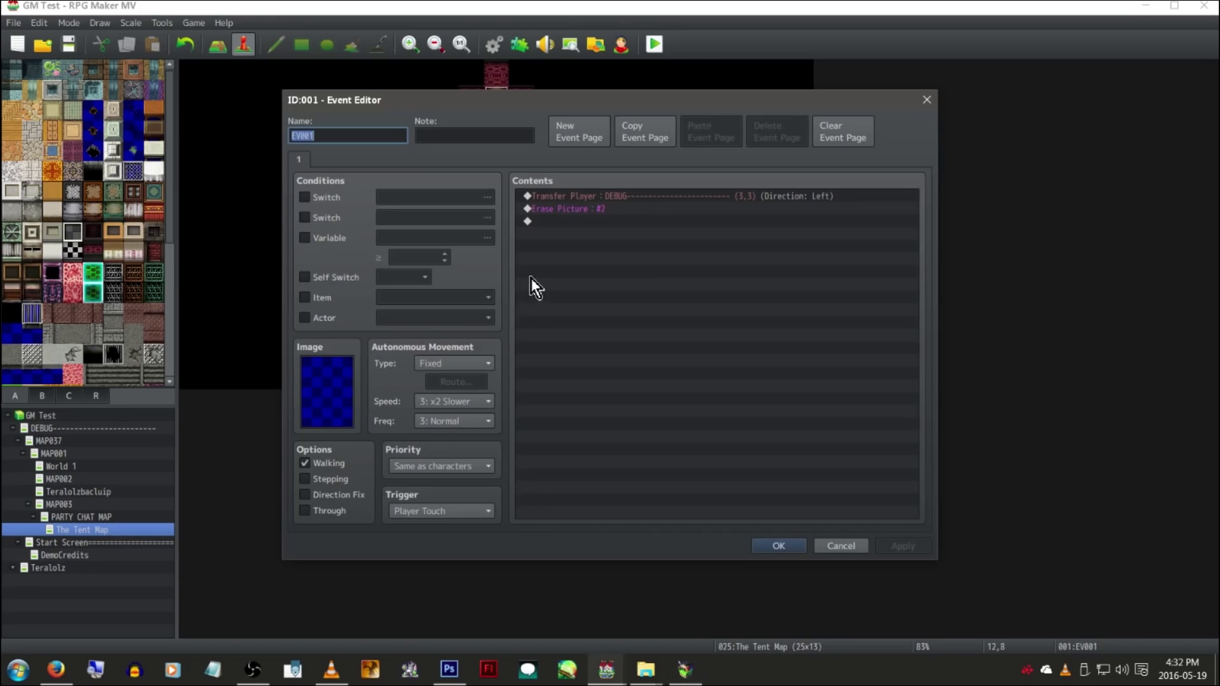
click(803, 550)
click(845, 409)
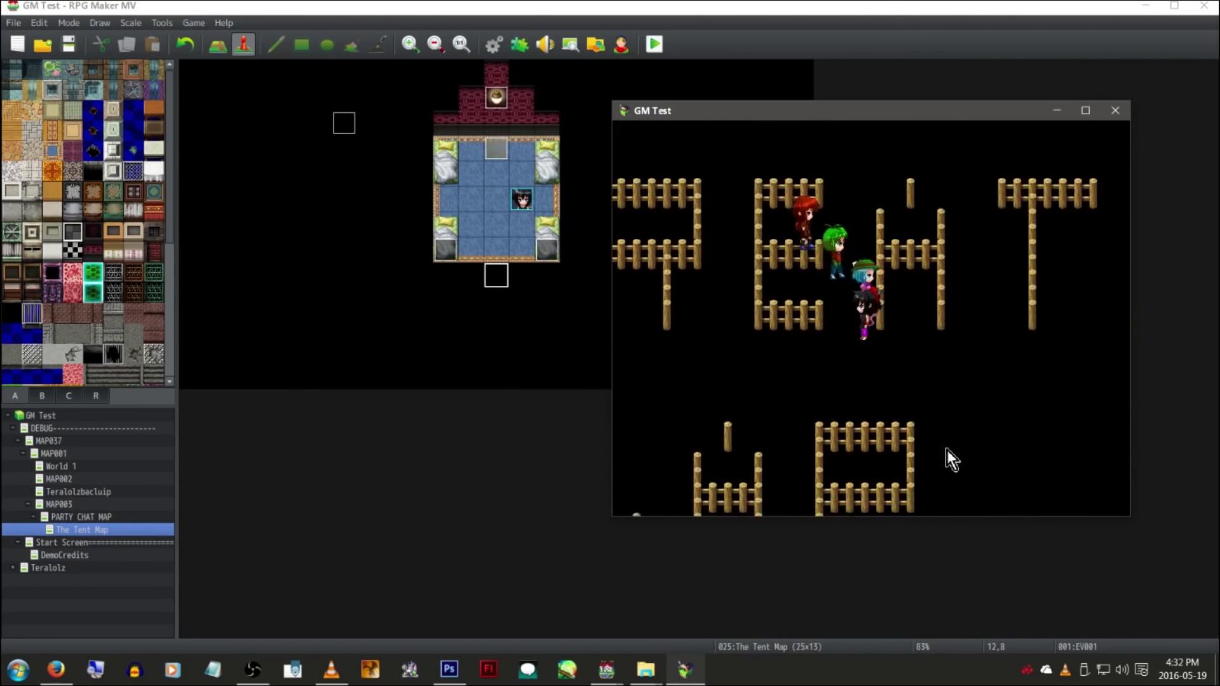
key(alt+F4)
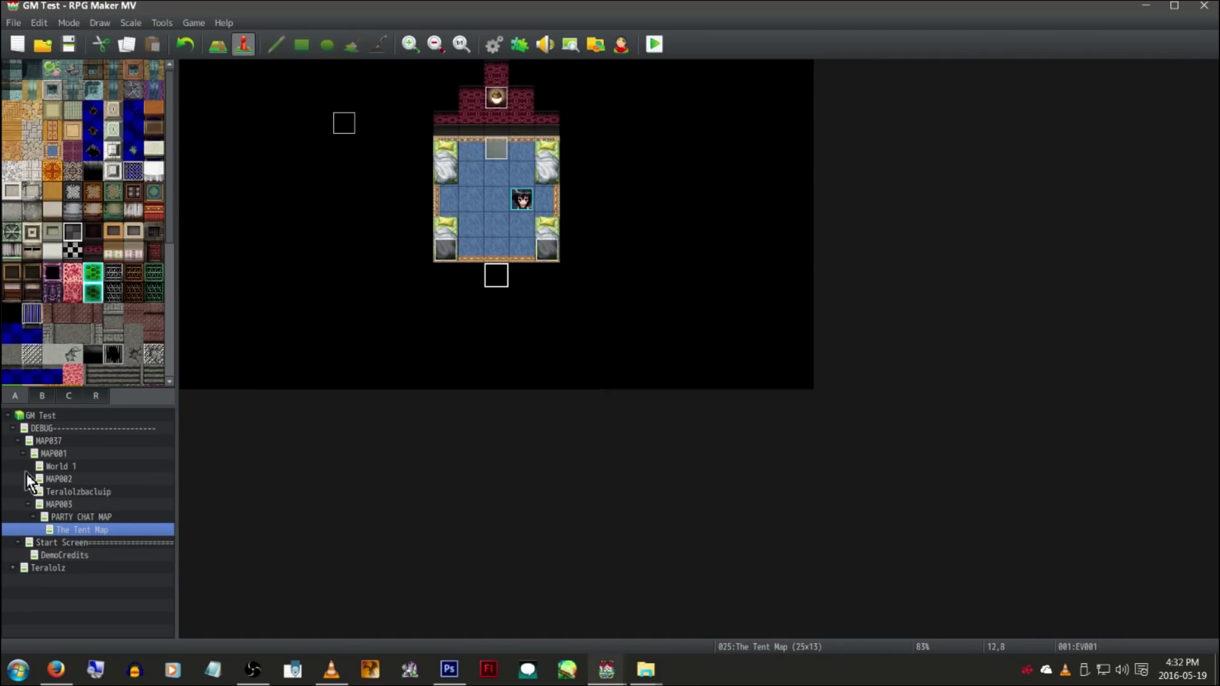
click(102, 517)
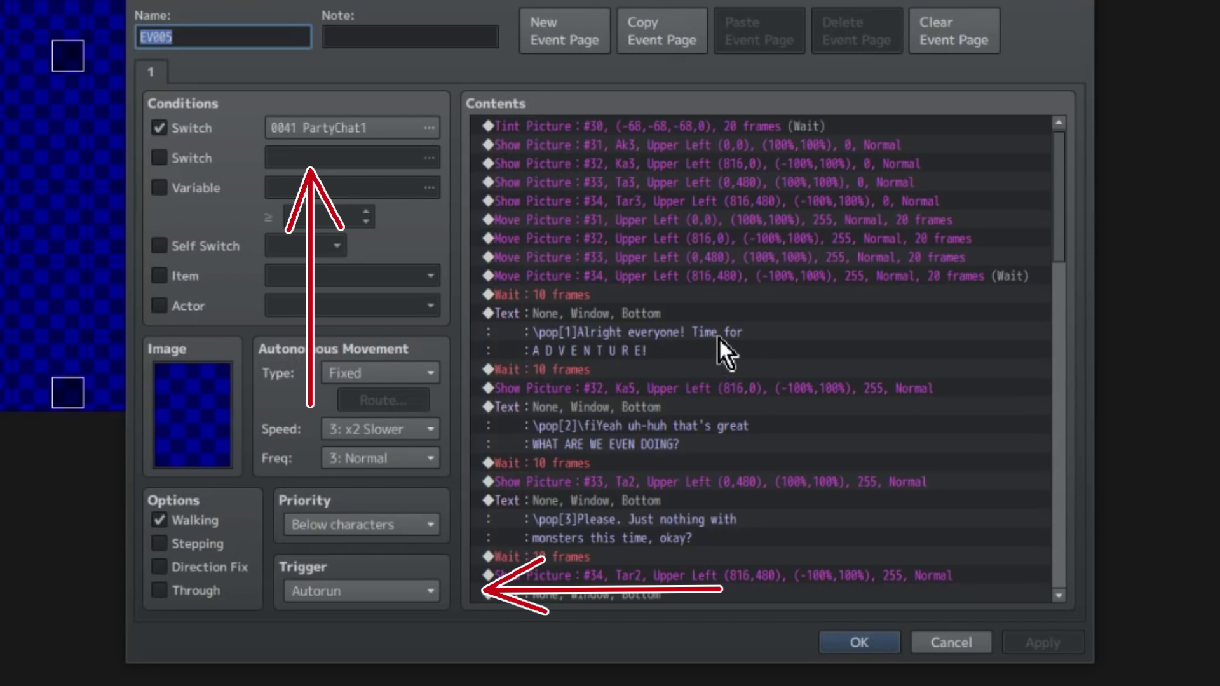
click(722, 124)
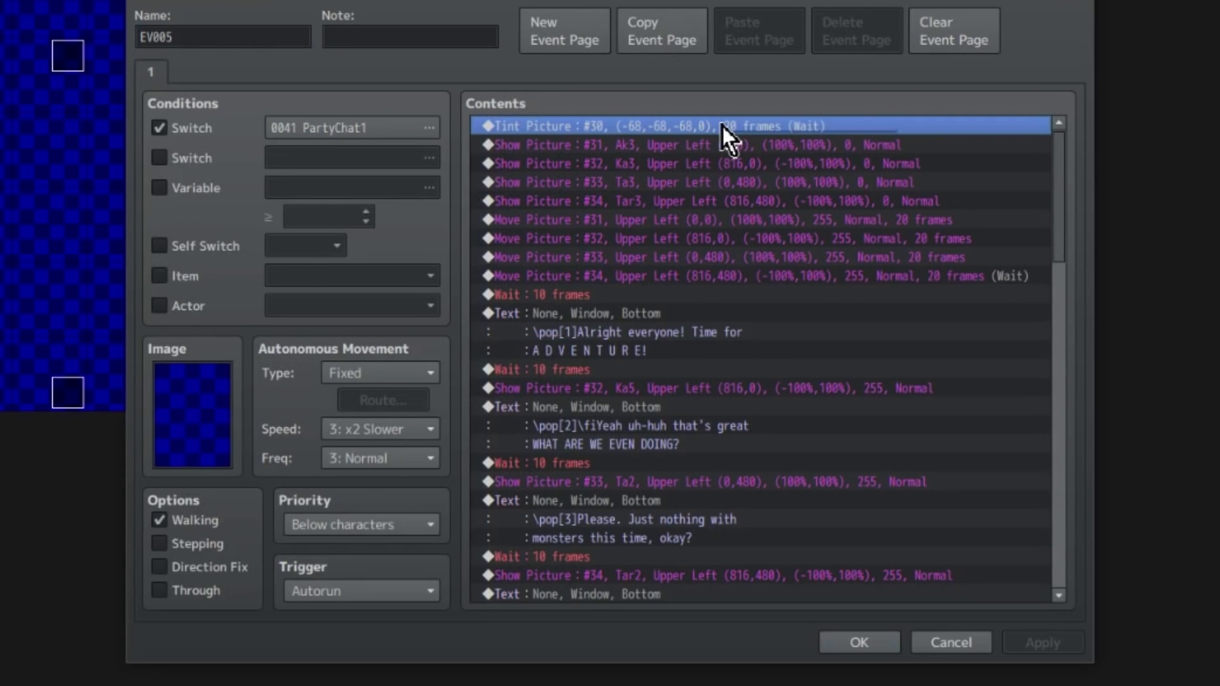
right_click(722, 124)
click(760, 162)
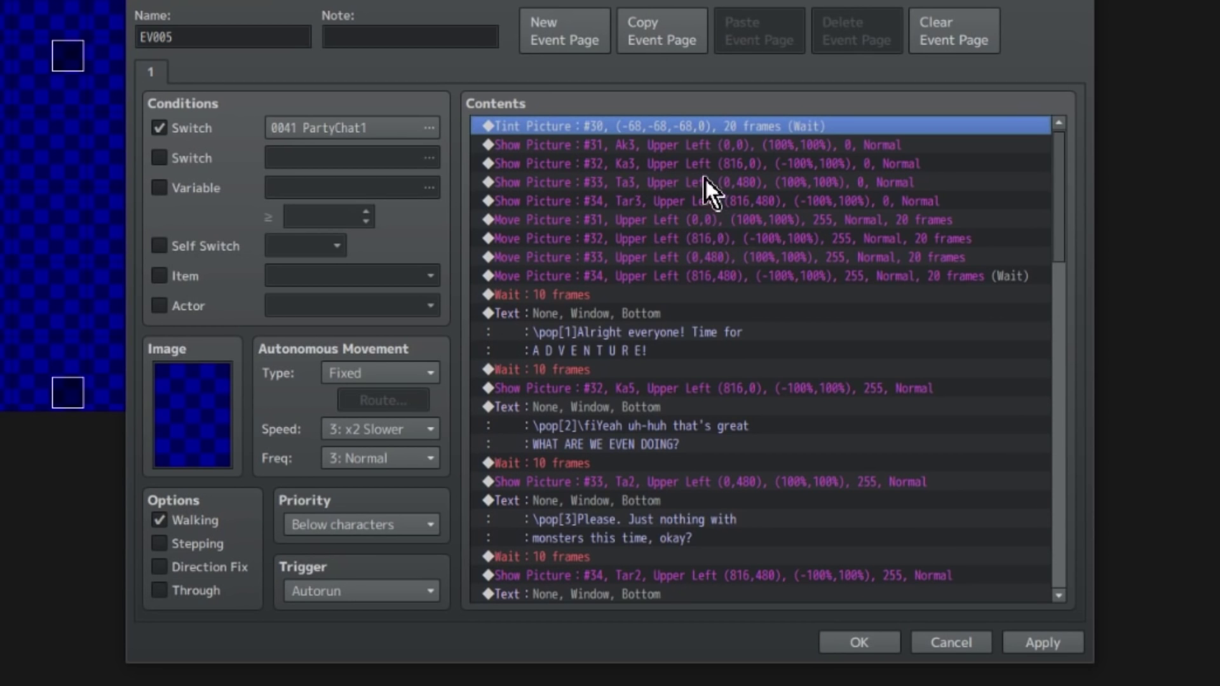
click(688, 151)
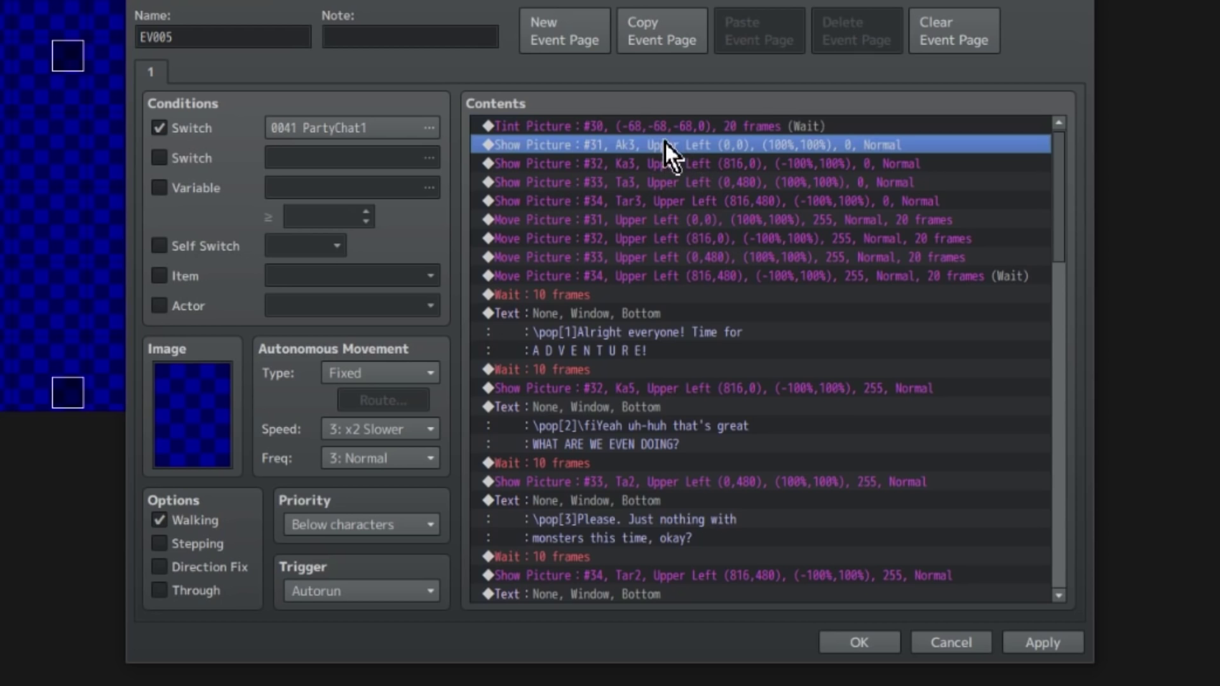
right_click(665, 143)
Inspect Show Picture #31: Ak3 image starting at opacity 0, closed unchanged
click(688, 170)
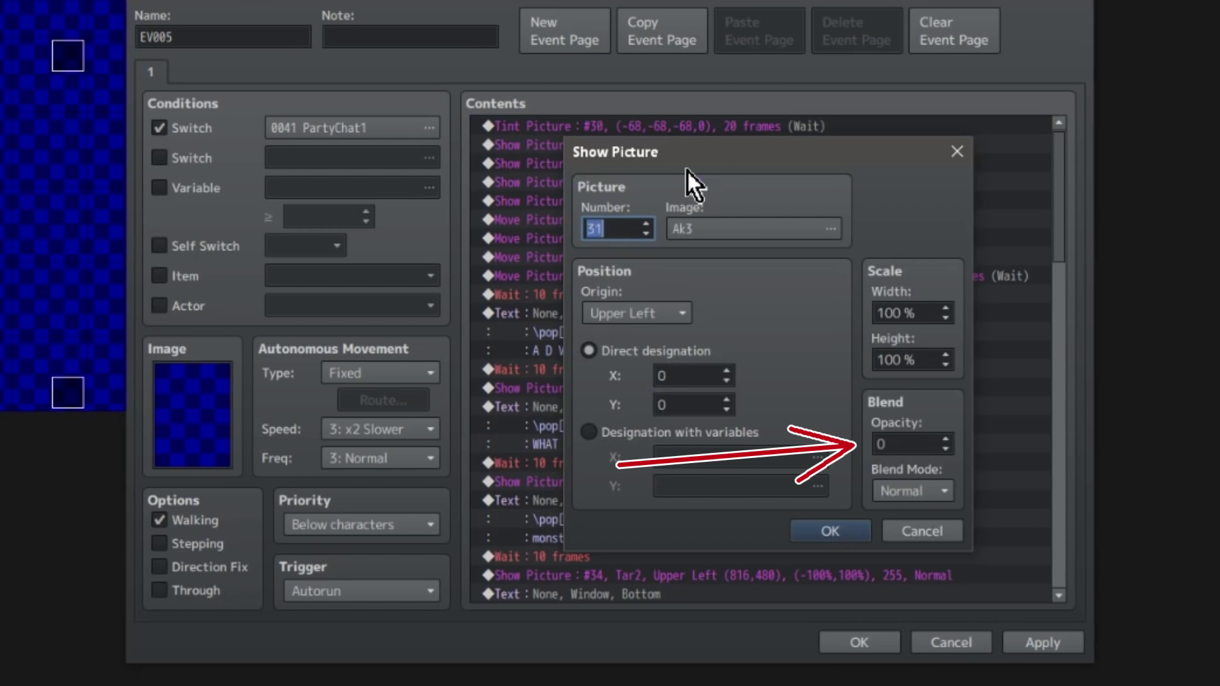
click(731, 230)
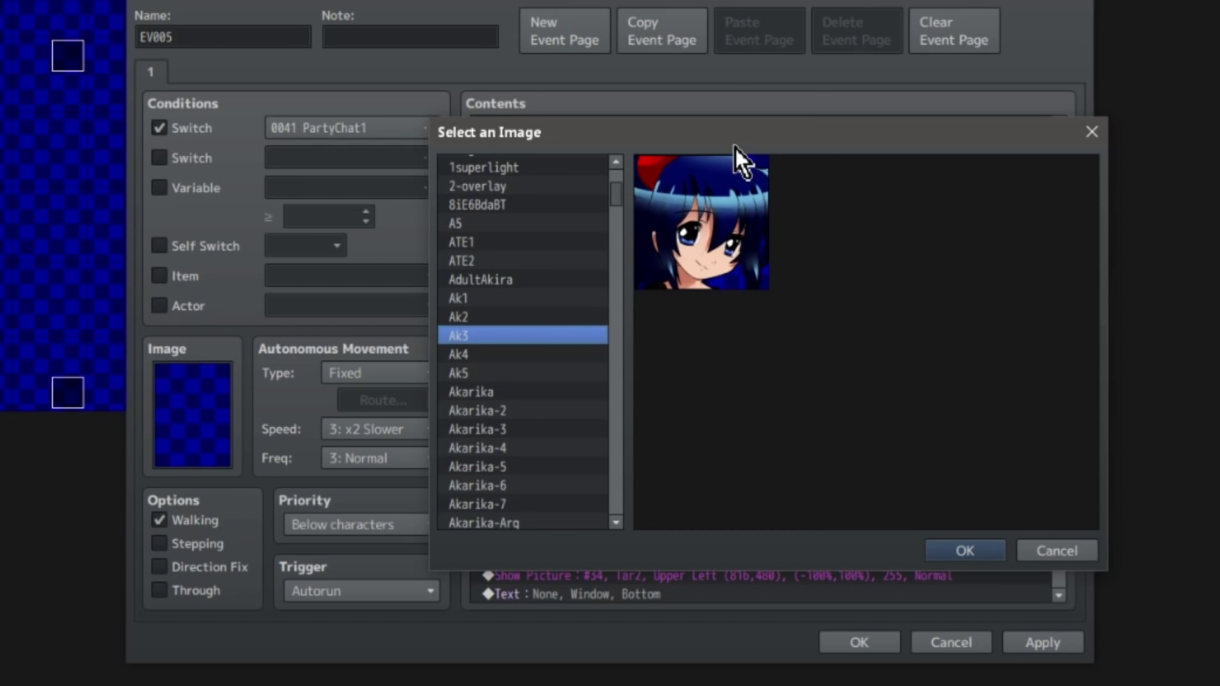
click(965, 550)
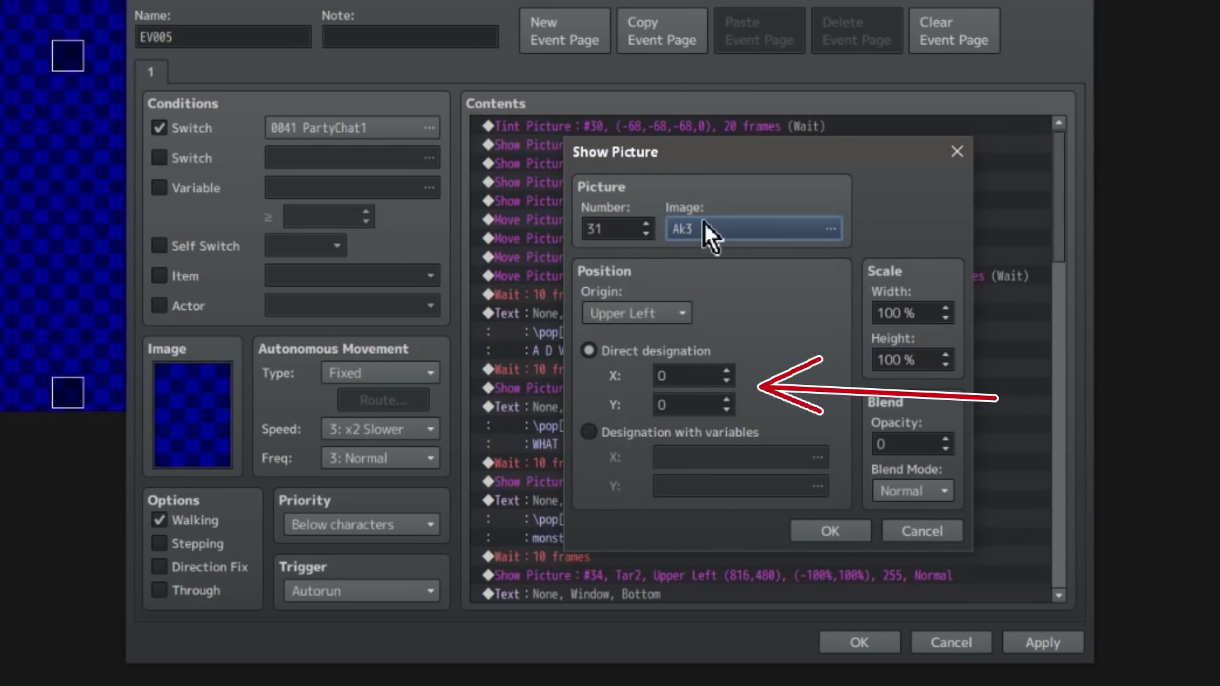
double_click(937, 445)
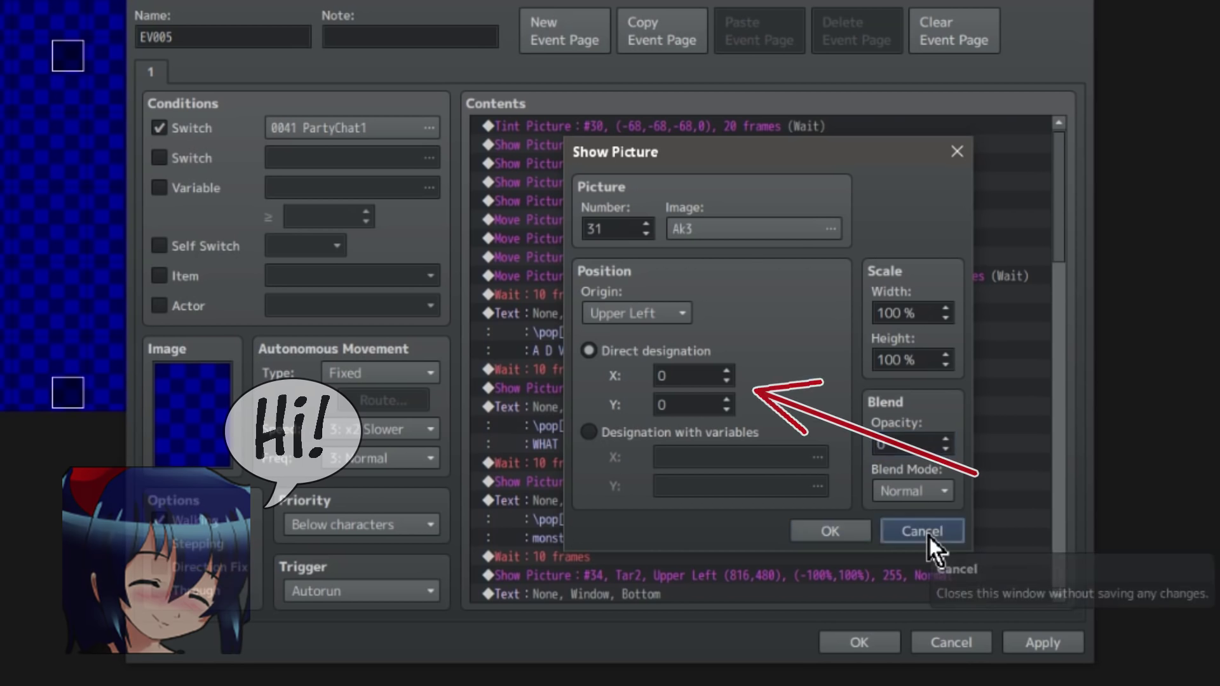
click(928, 535)
Inspect Show Picture #32: Ka3 at x 816 with -100 width, then target Ta3's command
double_click(703, 163)
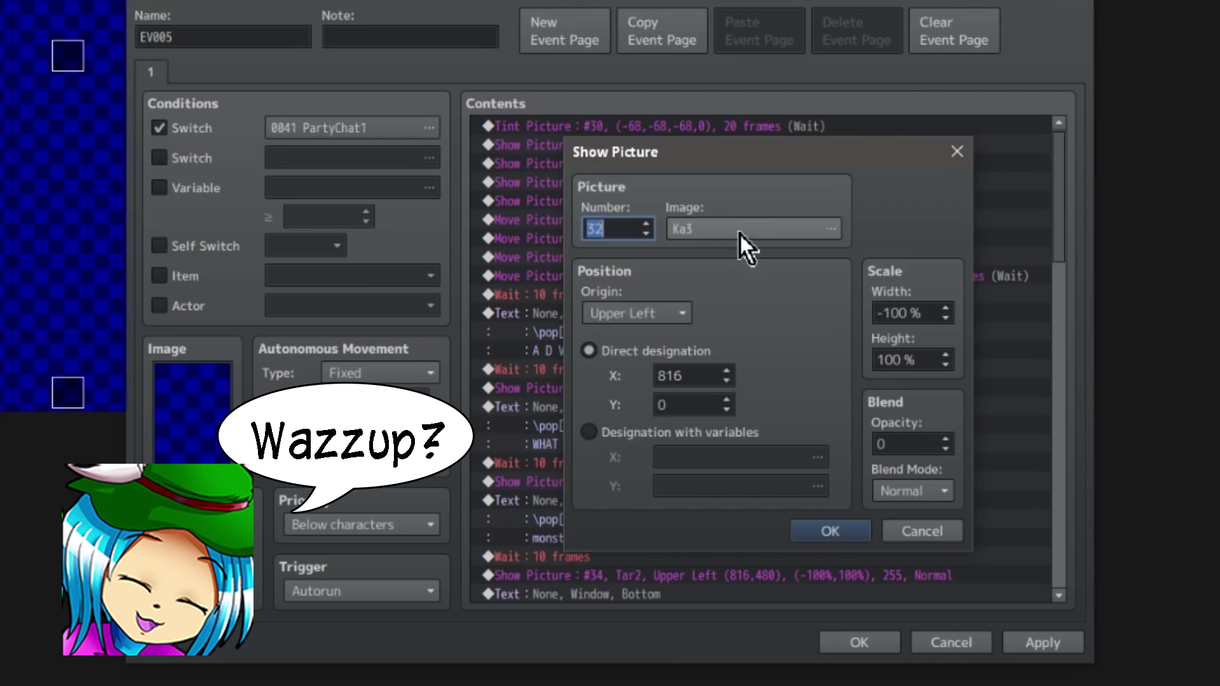
double_click(710, 378)
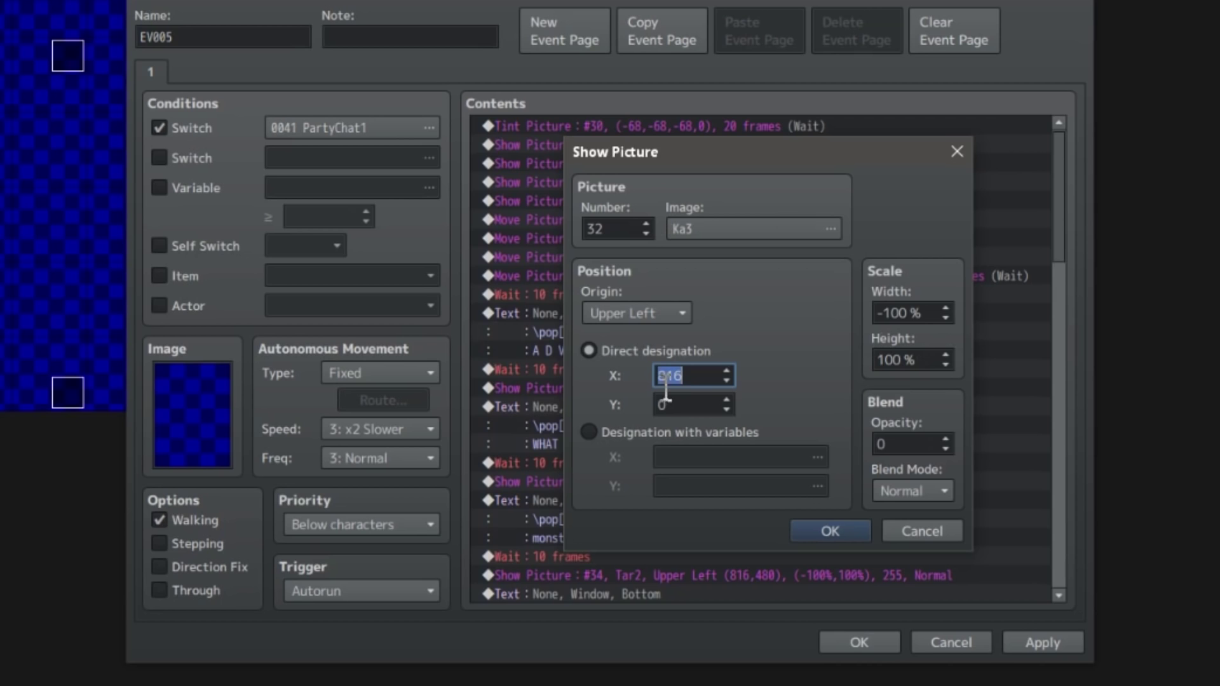
double_click(898, 313)
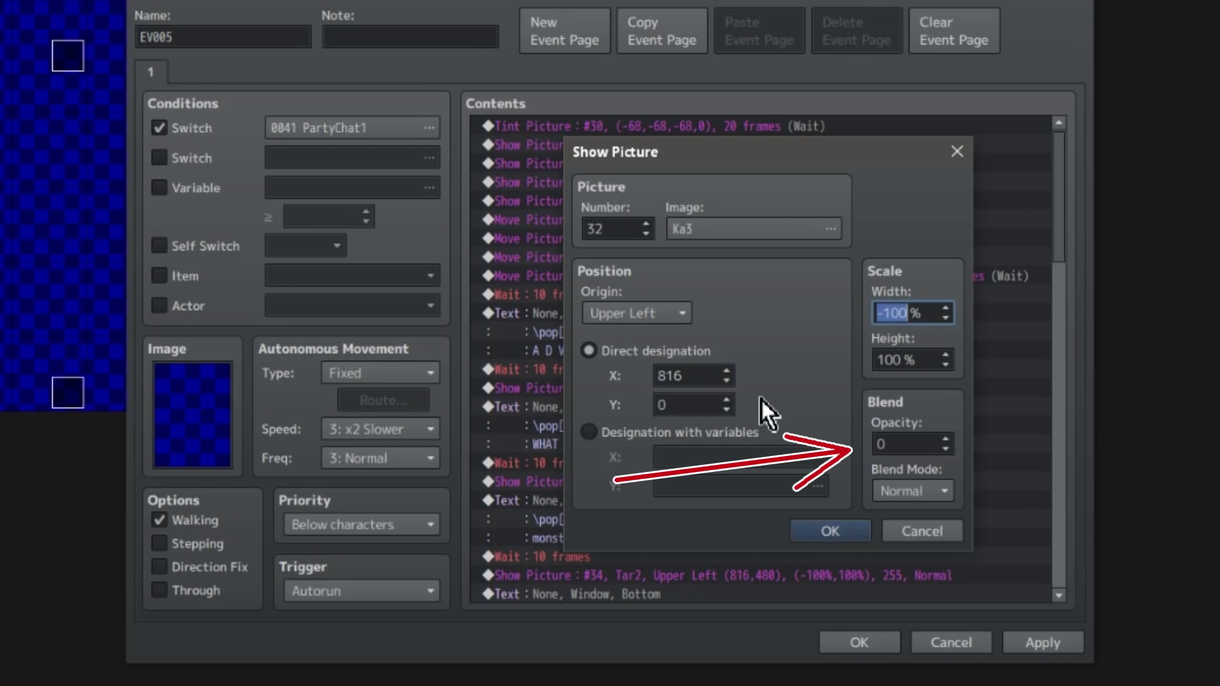
key(Return)
right_click(778, 182)
Confirm Ta3's Show Picture settings keep Y at 480, then cancel without changes
click(793, 211)
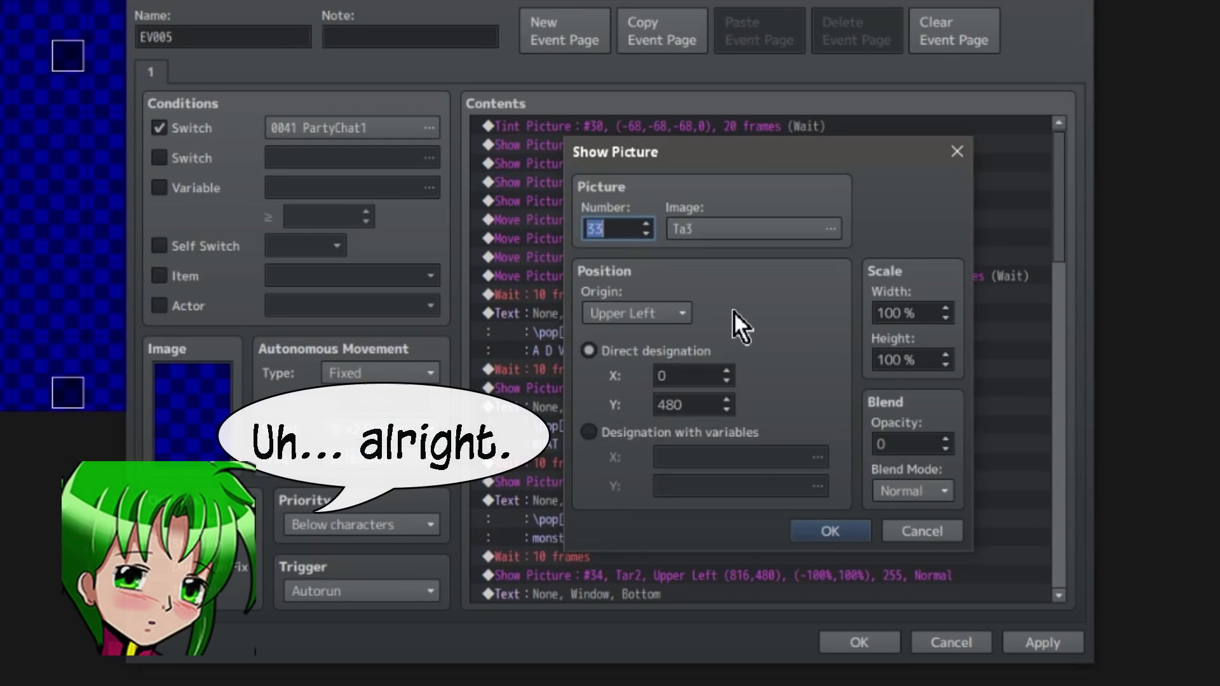
double_click(719, 413)
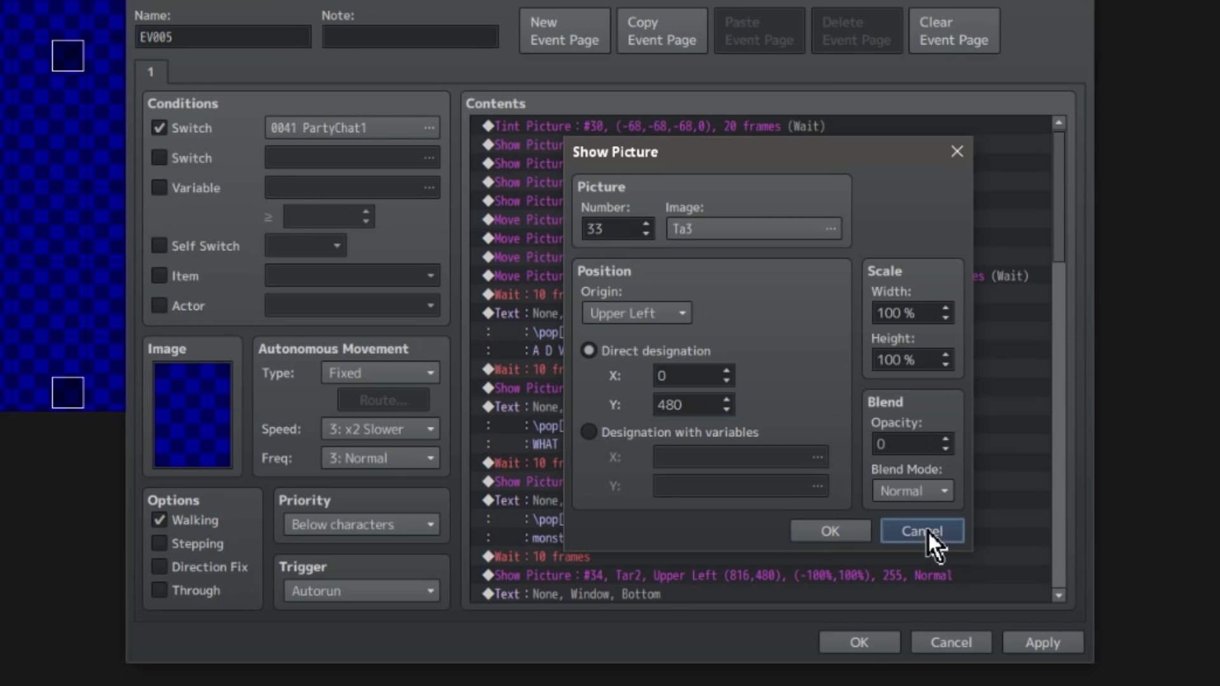
click(927, 530)
Review Show Picture #34 for Tar3: X 816, Y 480, opacity 0, then cancel
right_click(612, 201)
click(624, 235)
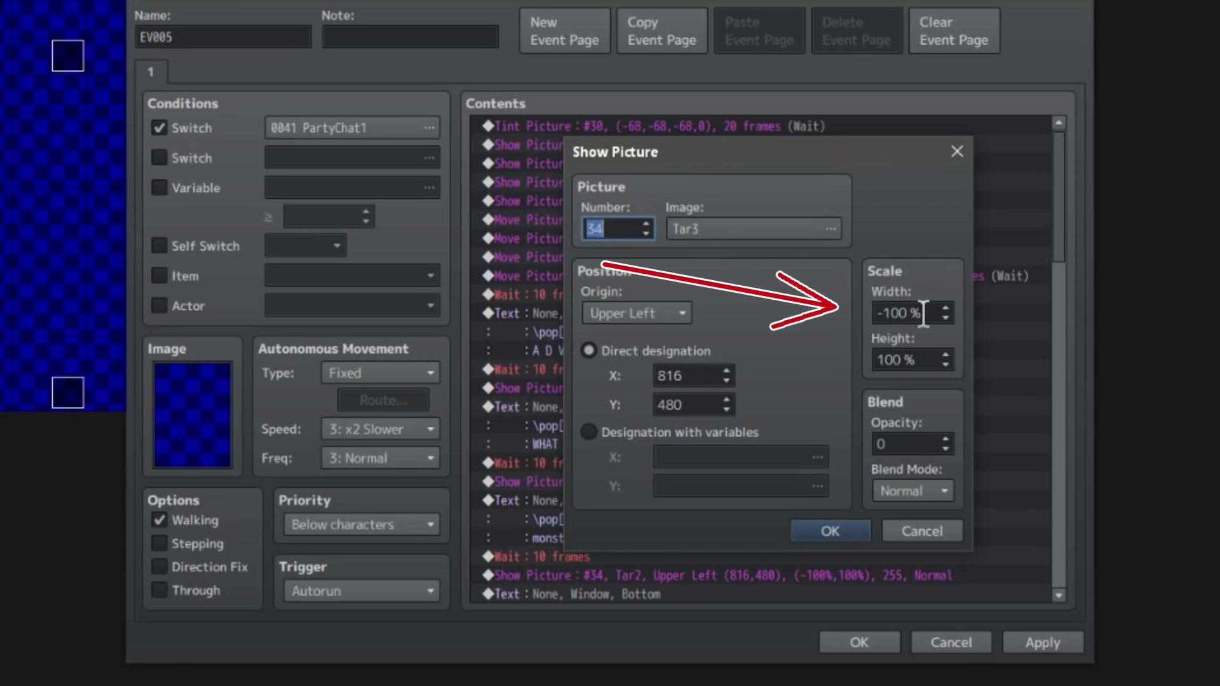
double_click(714, 376)
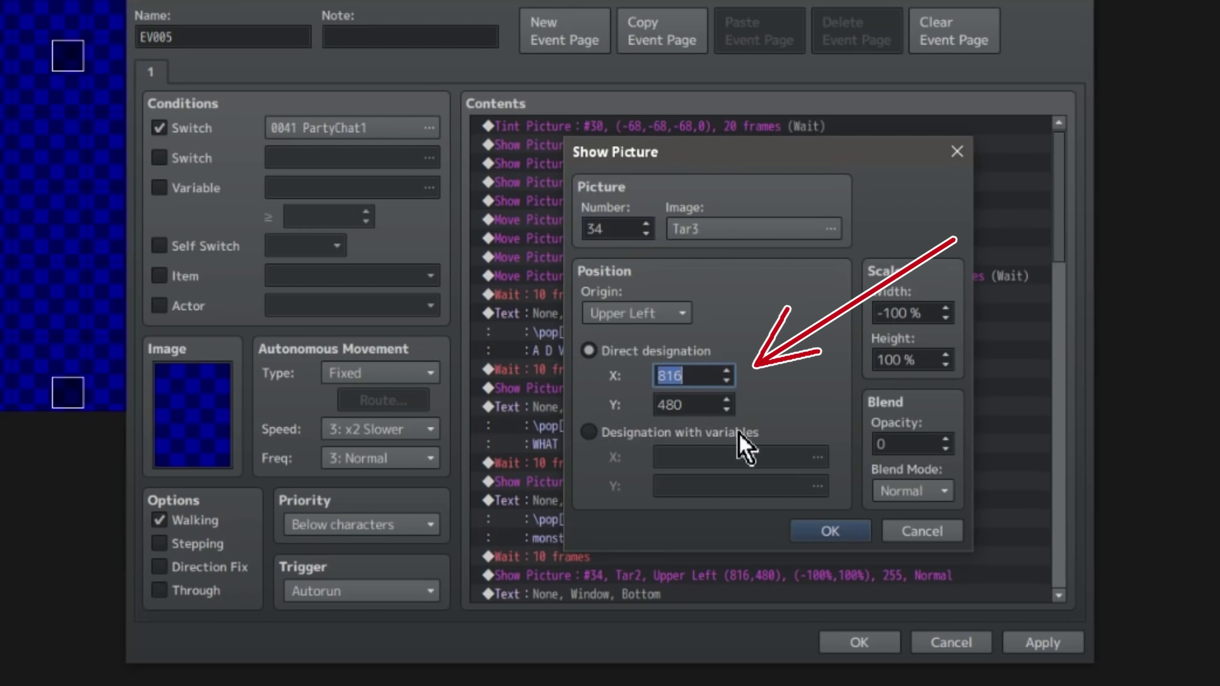
double_click(712, 405)
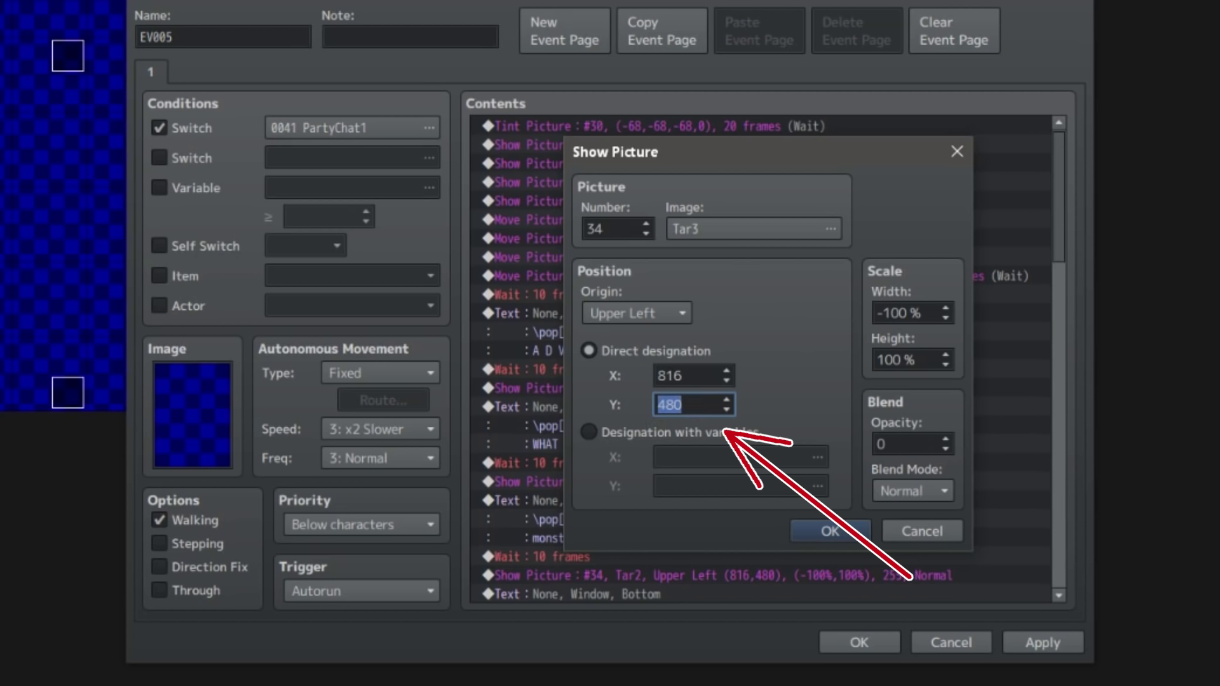
double_click(896, 442)
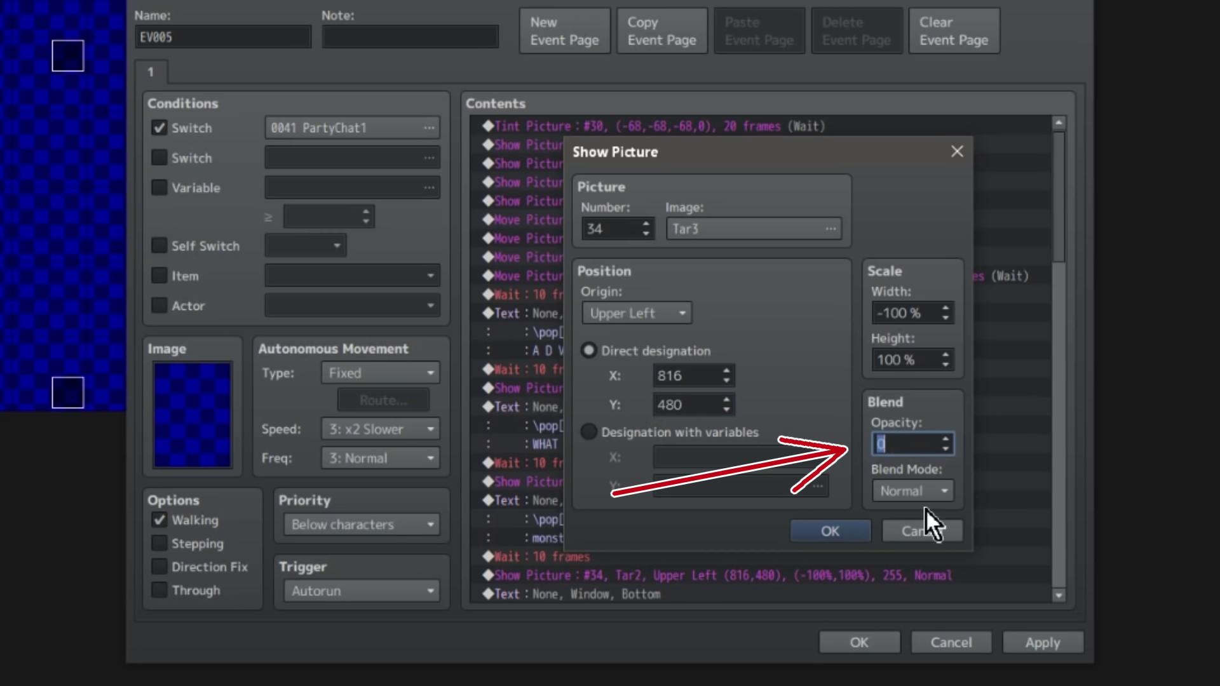
click(924, 530)
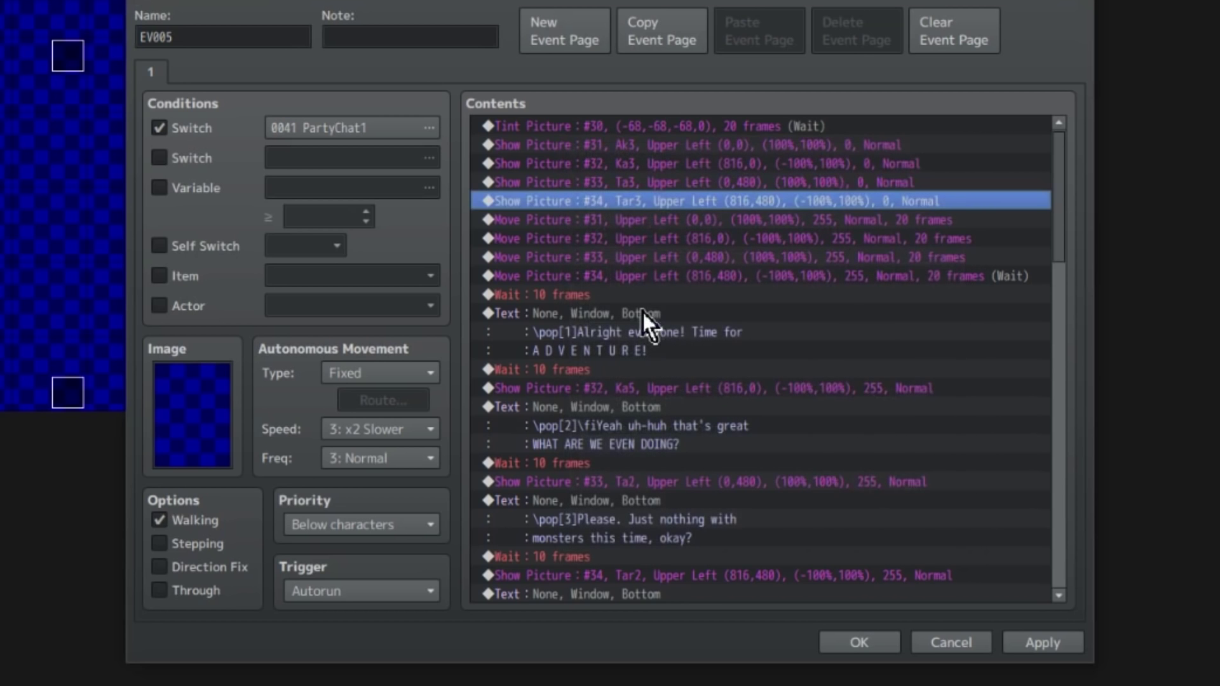
right_click(677, 223)
click(690, 253)
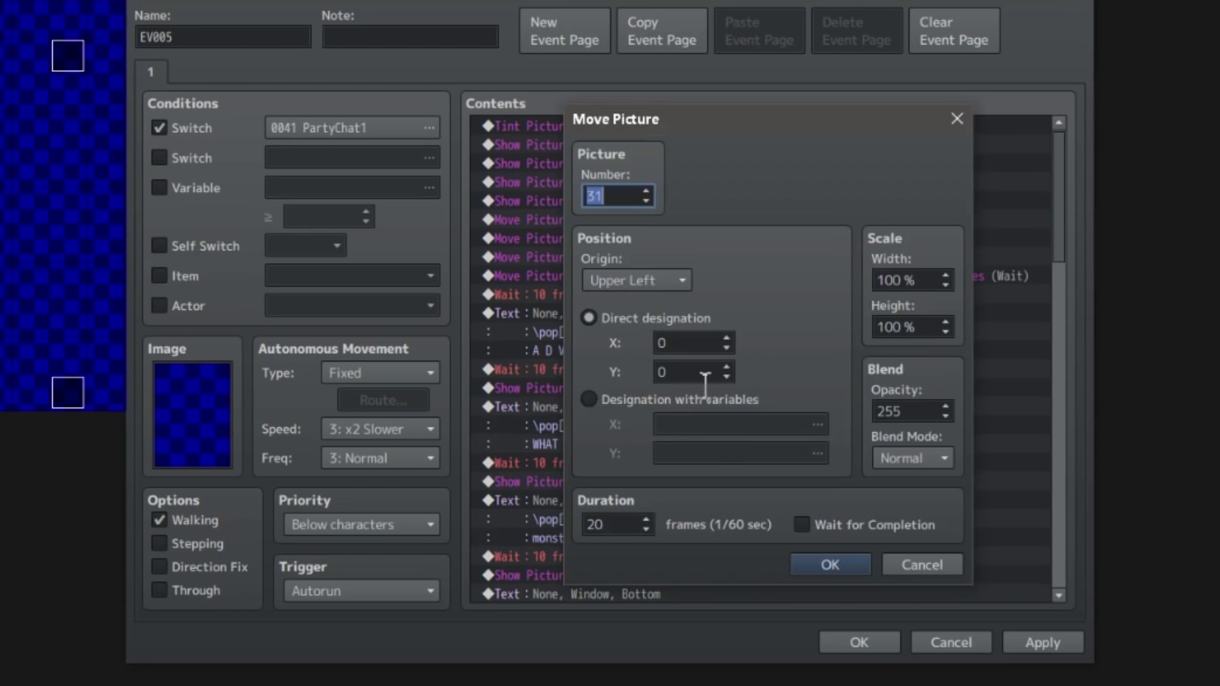
double_click(908, 412)
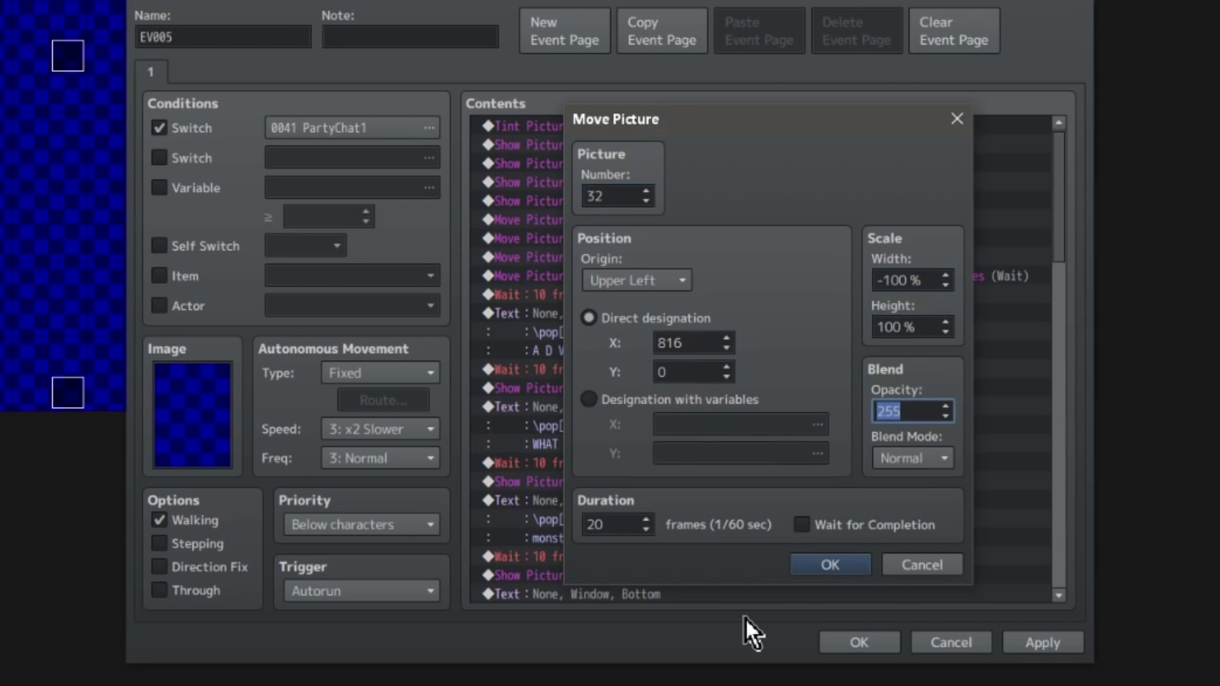
key(Escape)
double_click(675, 275)
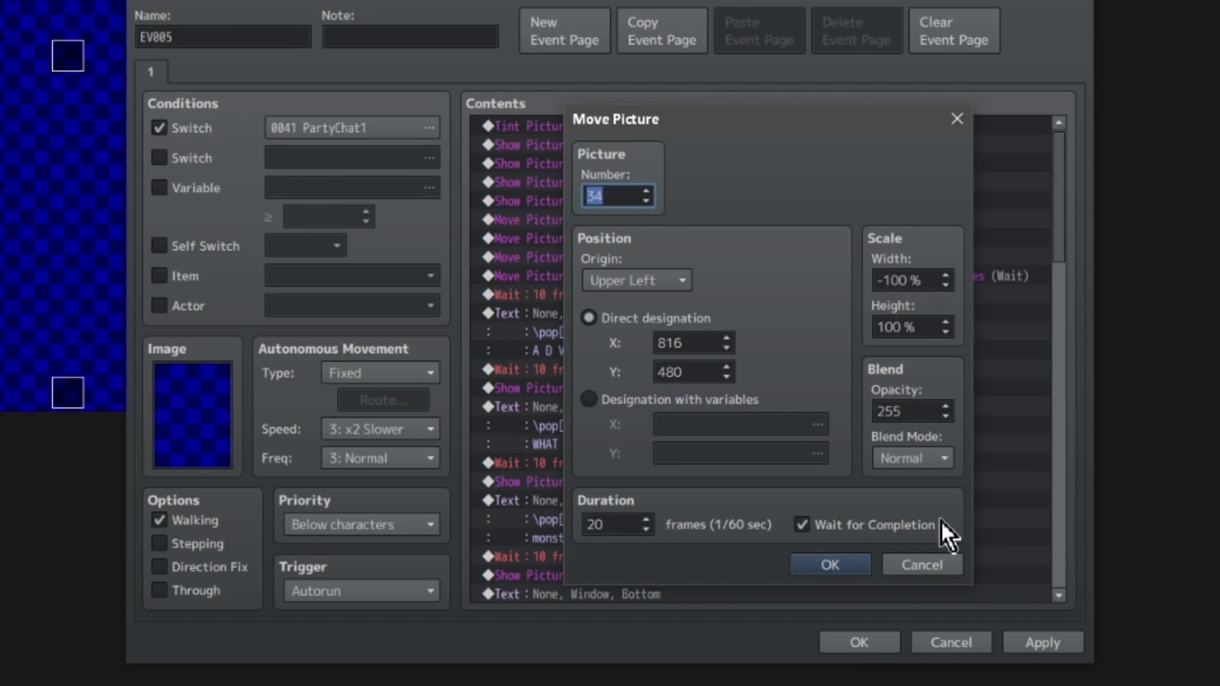
click(826, 564)
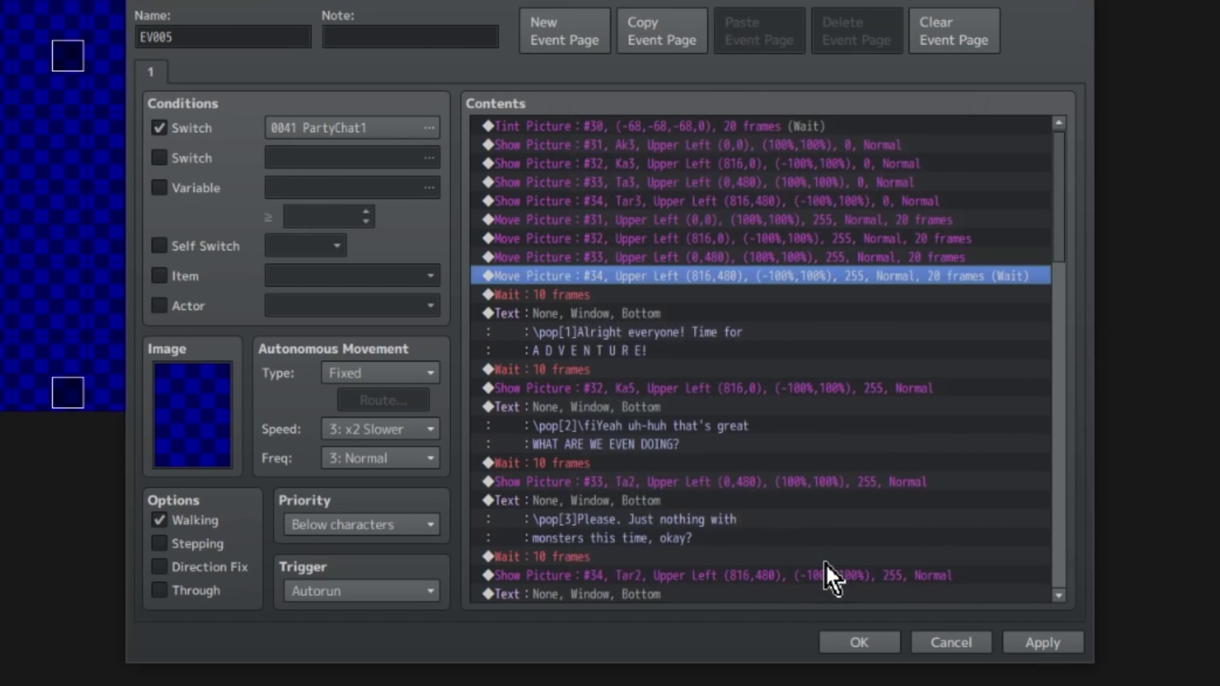
click(652, 296)
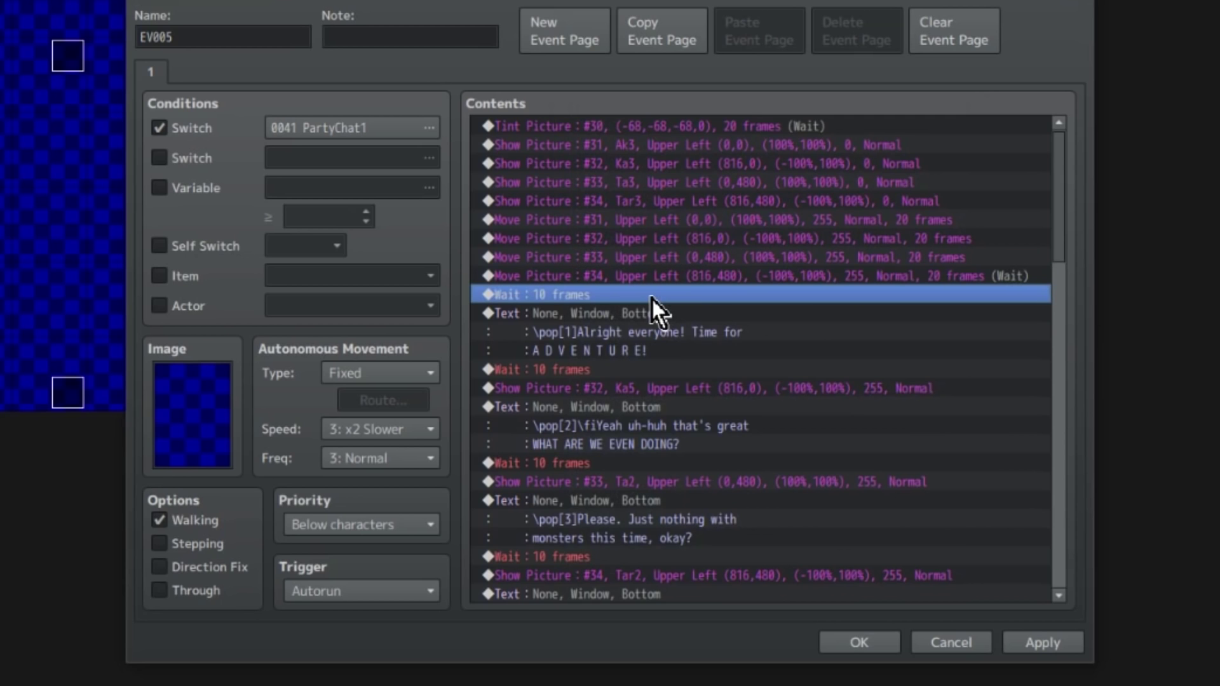
double_click(741, 353)
drag(665, 292, 600, 275)
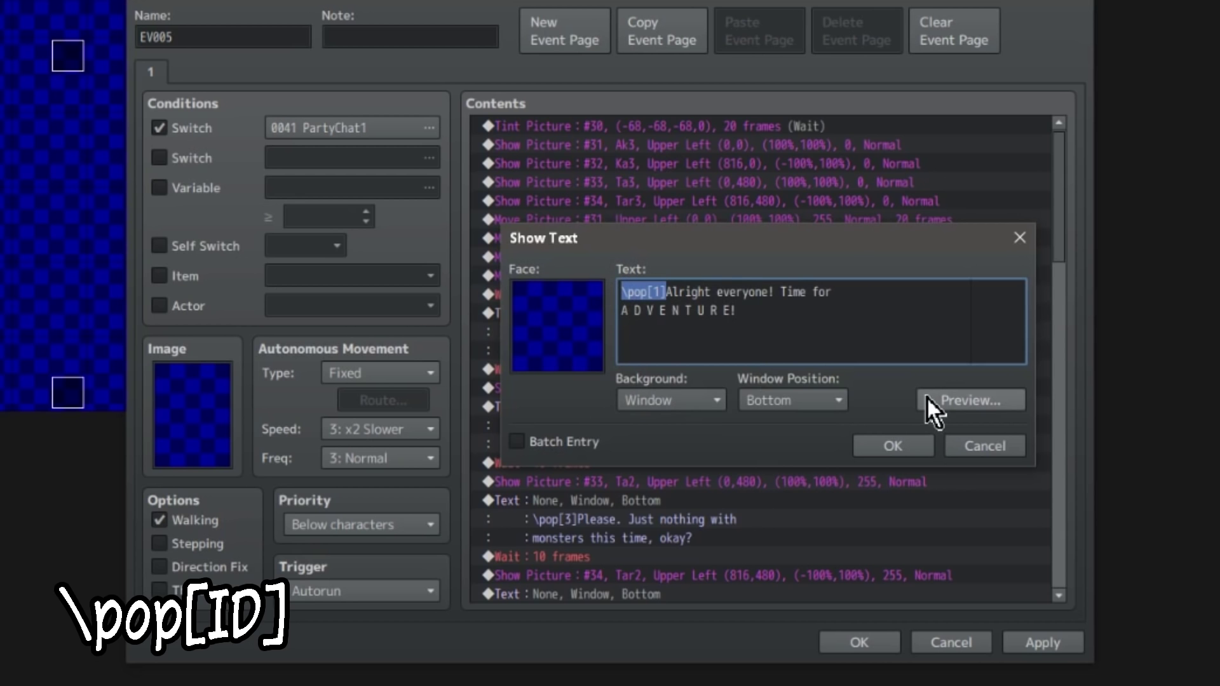
key(Escape)
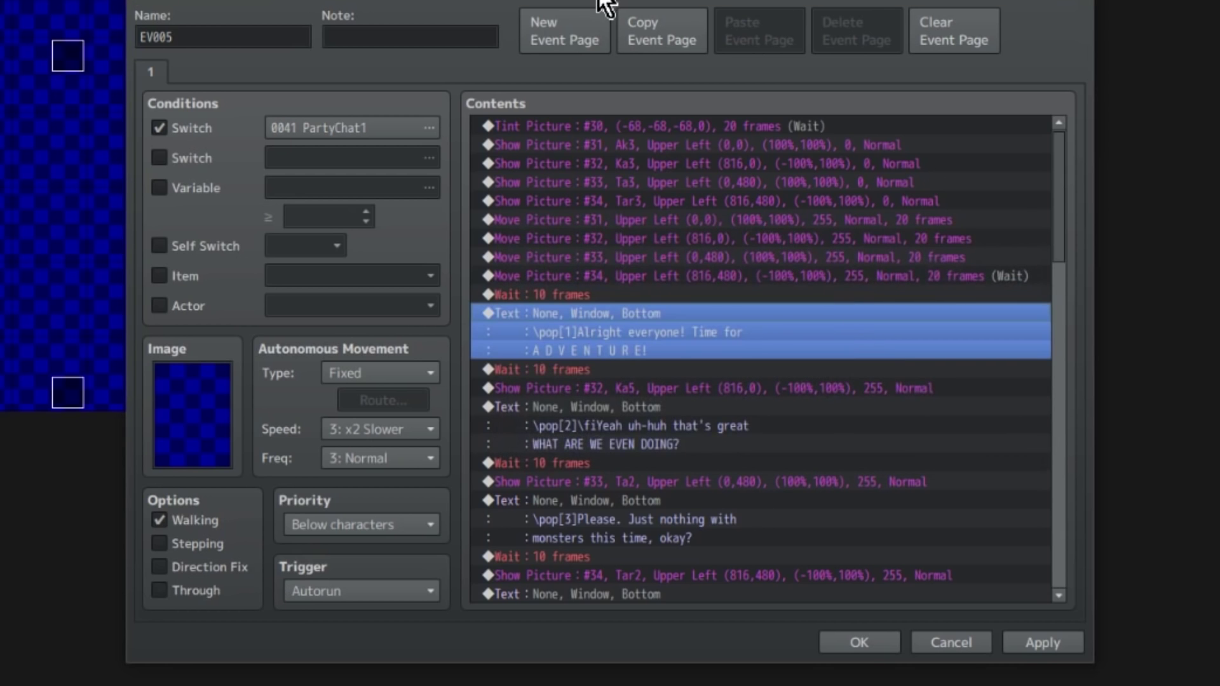
drag(604, 5, 972, 32)
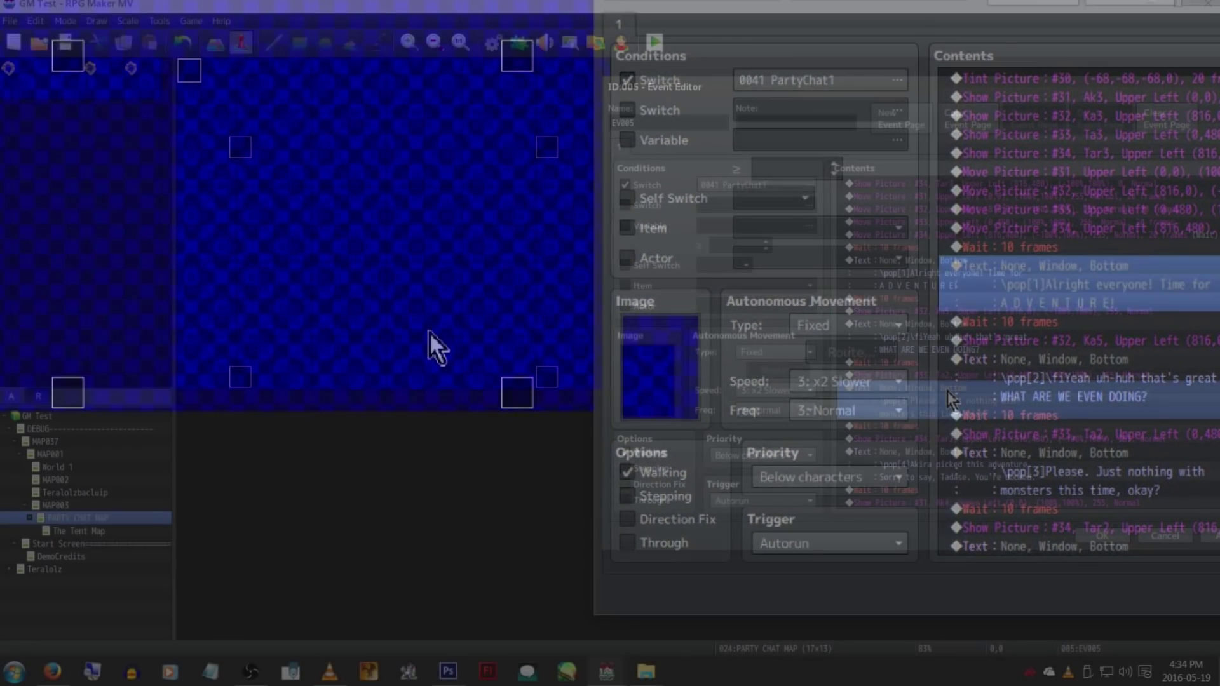
scroll(1100, 383, down, 2)
click(1100, 382)
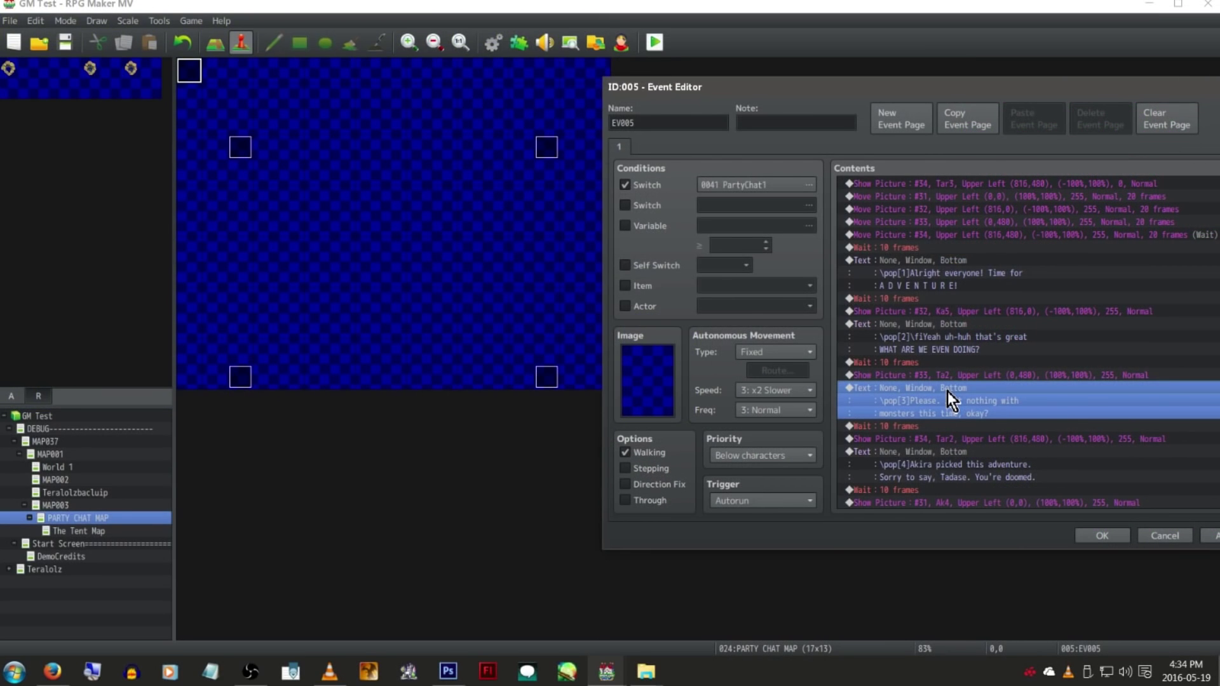
Inspect the image used by the Ka5 picture 32 command, then close without changes
double_click(975, 314)
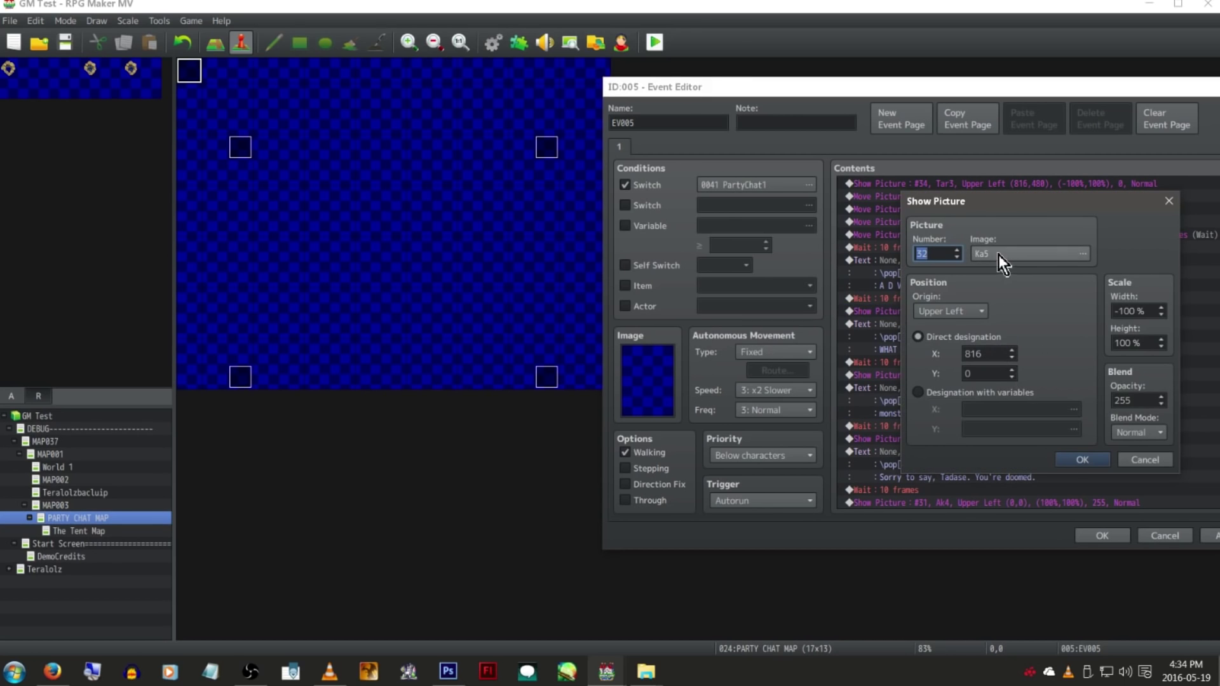
click(844, 249)
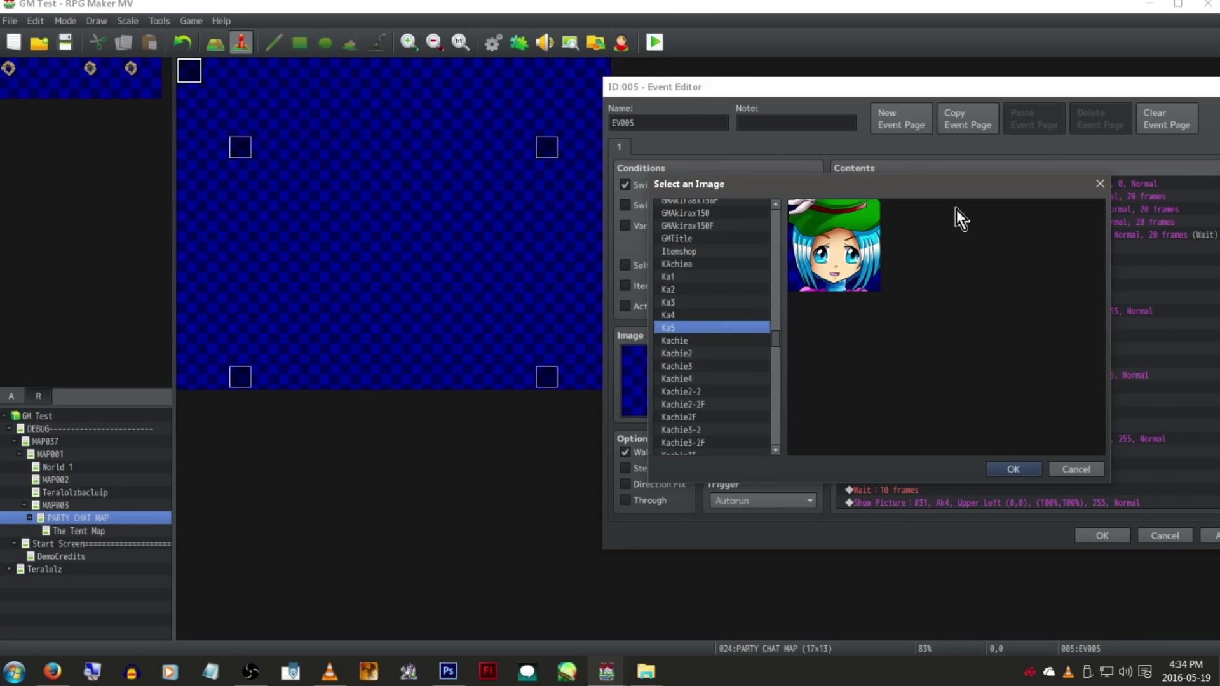
key(Escape)
key(Escape)
Scroll to the end of the chat's command list and move the Event Editor higher
scroll(1008, 311, down, 2)
scroll(1003, 268, down, 2)
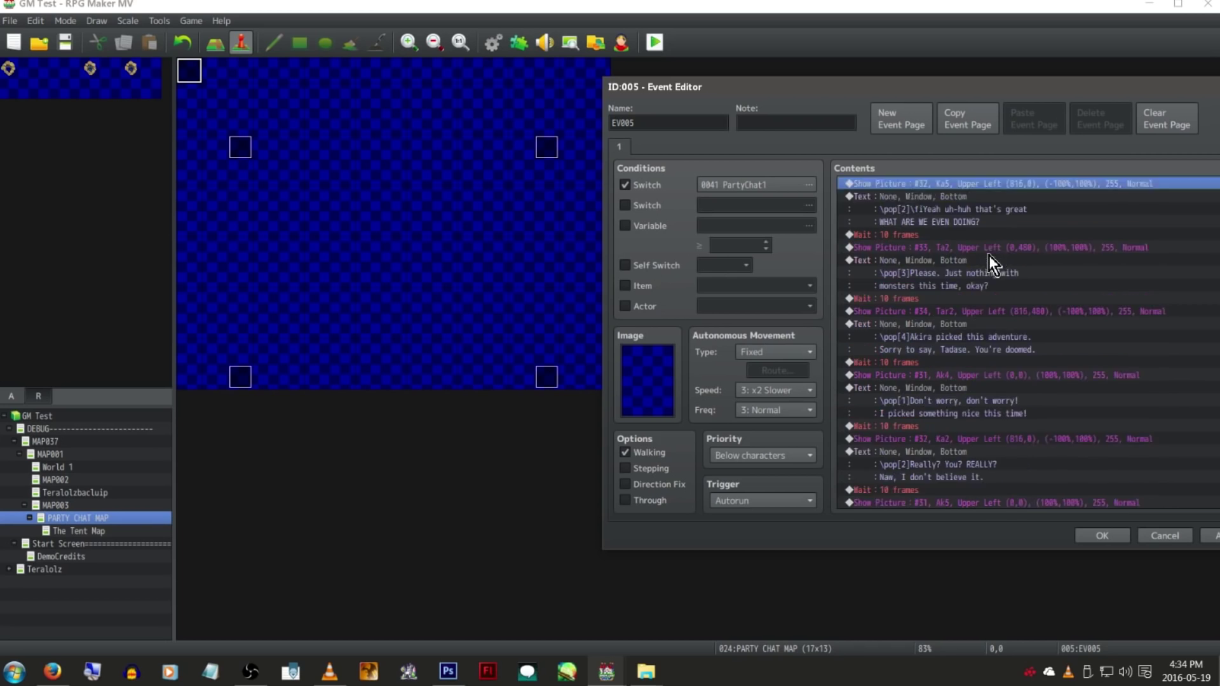
scroll(989, 256, down, 8)
click(929, 246)
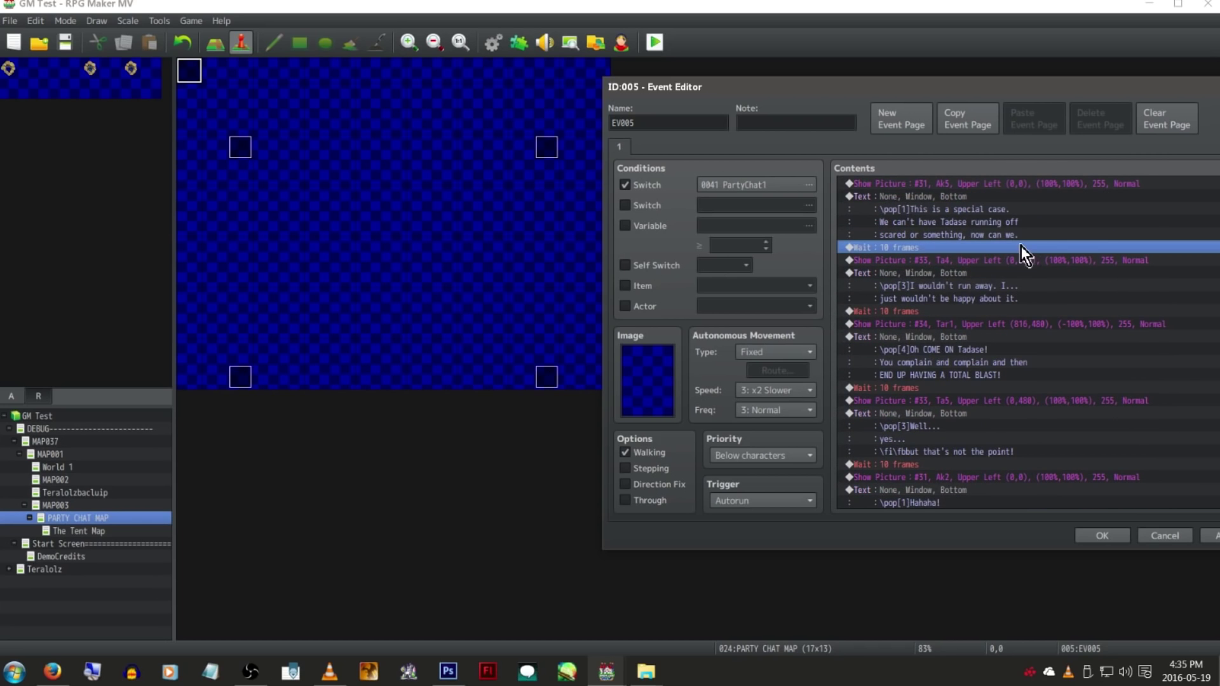
drag(1038, 84, 978, 24)
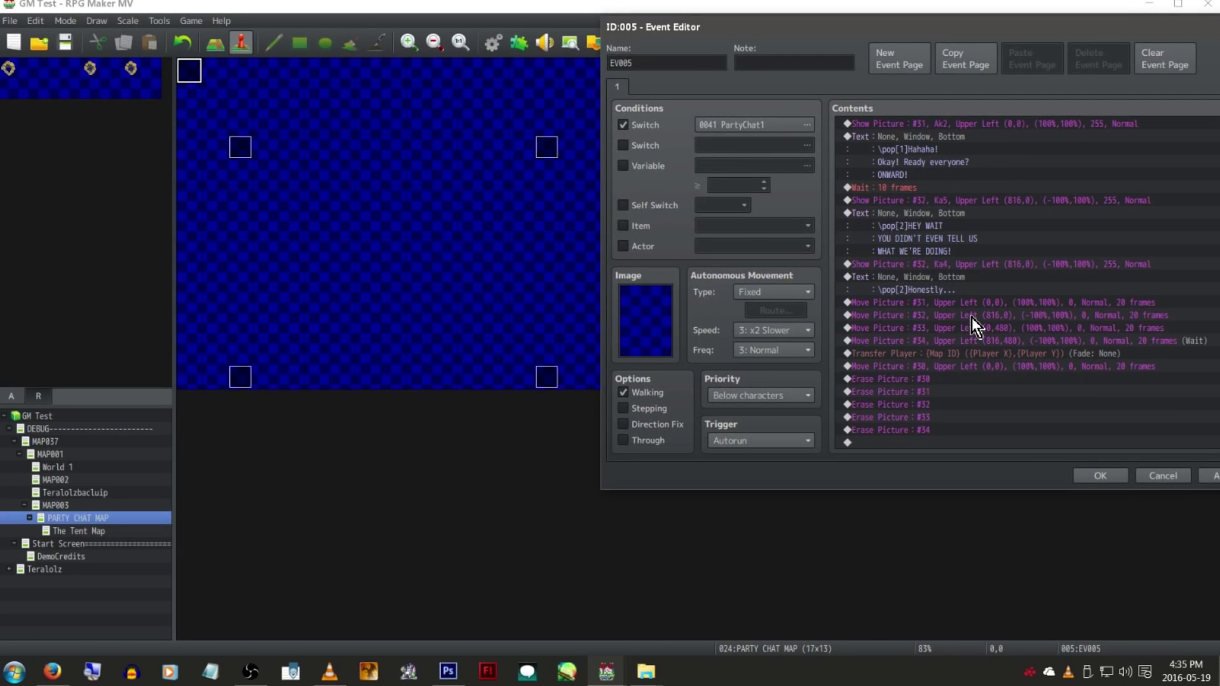
Confirm the first portrait fade-out Move Picture ends at opacity 0, without changes
click(971, 304)
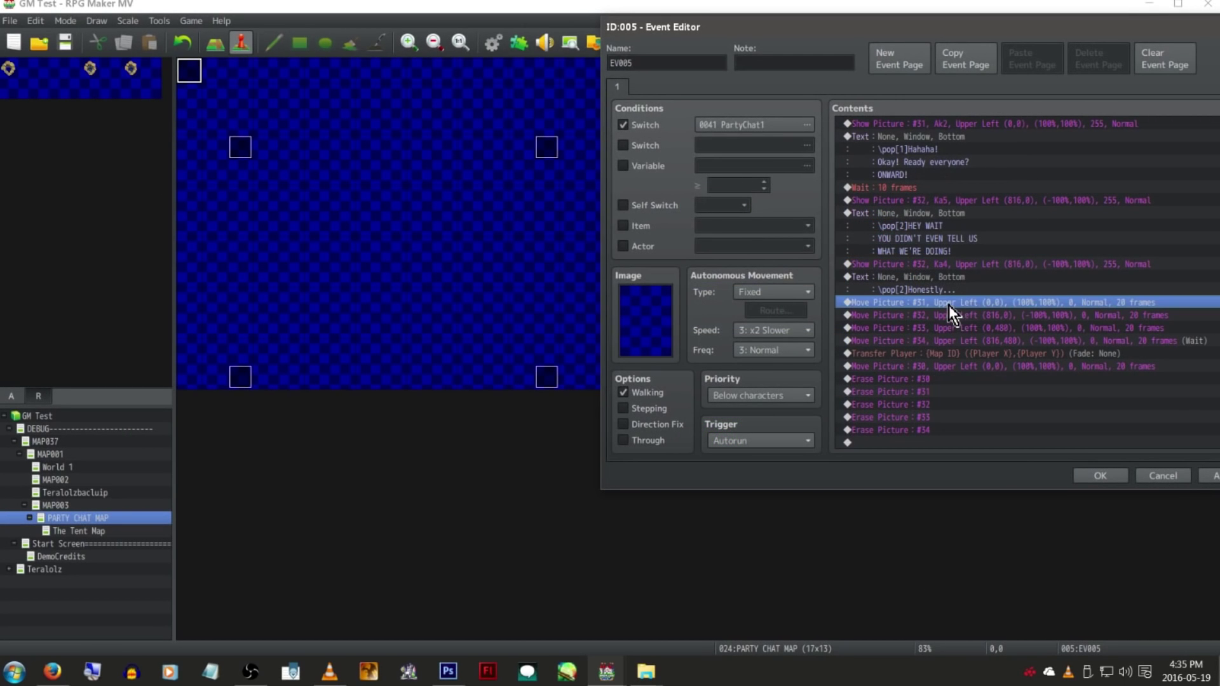
right_click(949, 305)
click(960, 314)
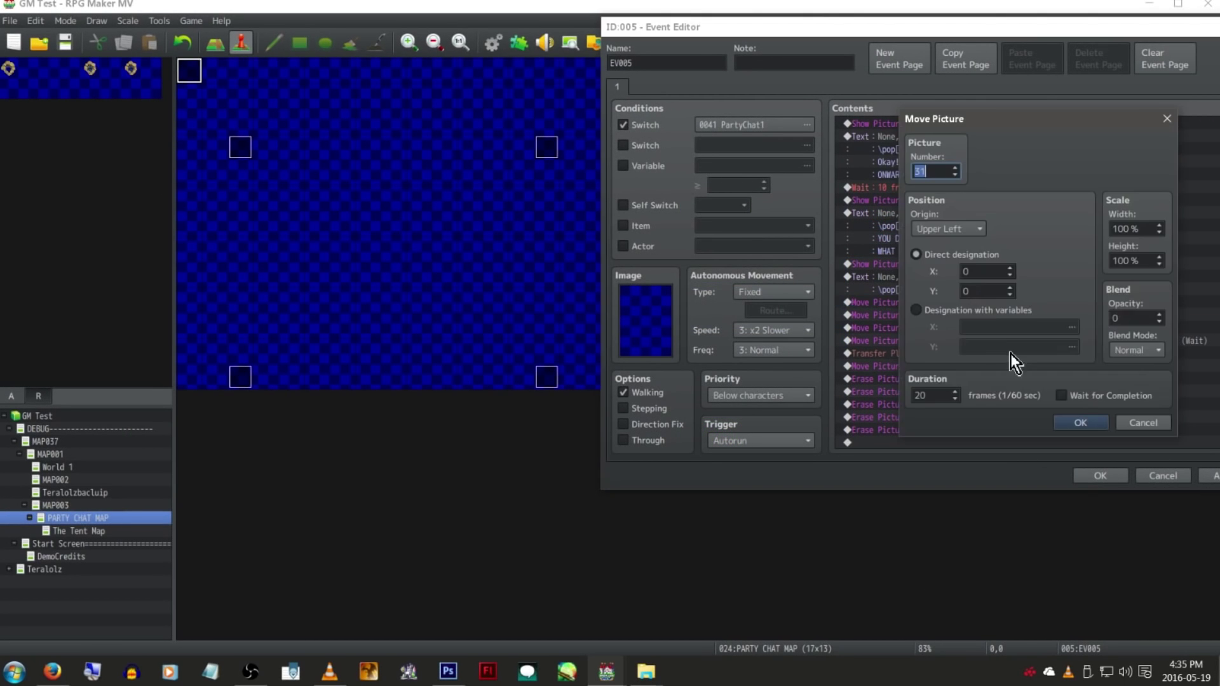
click(1125, 318)
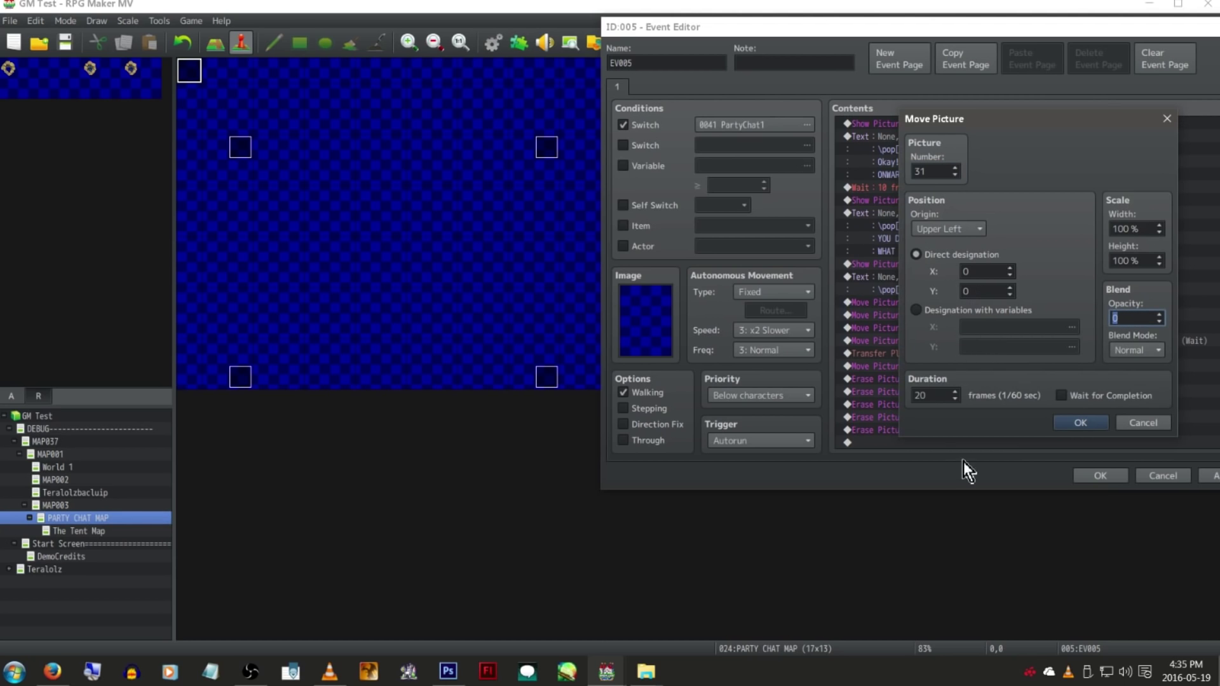
click(1143, 421)
Test-run the four selected portrait fade-out moves, then insert a command before Transfer Player
shift+click(892, 353)
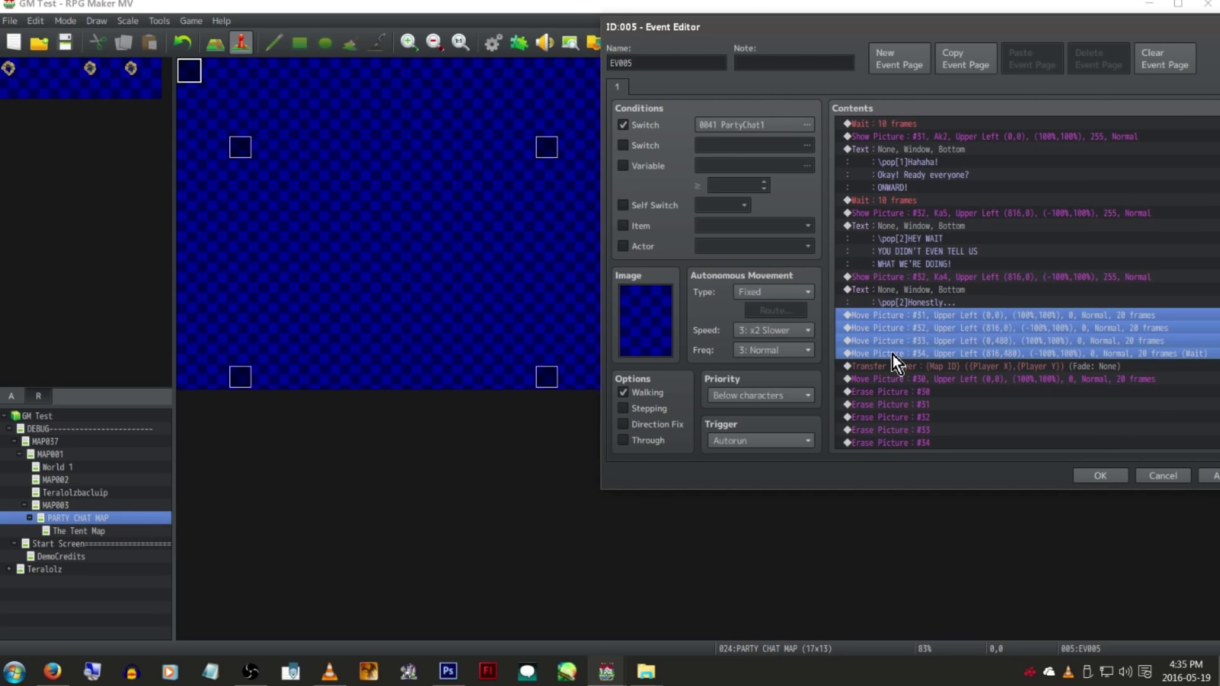
right_click(1151, 352)
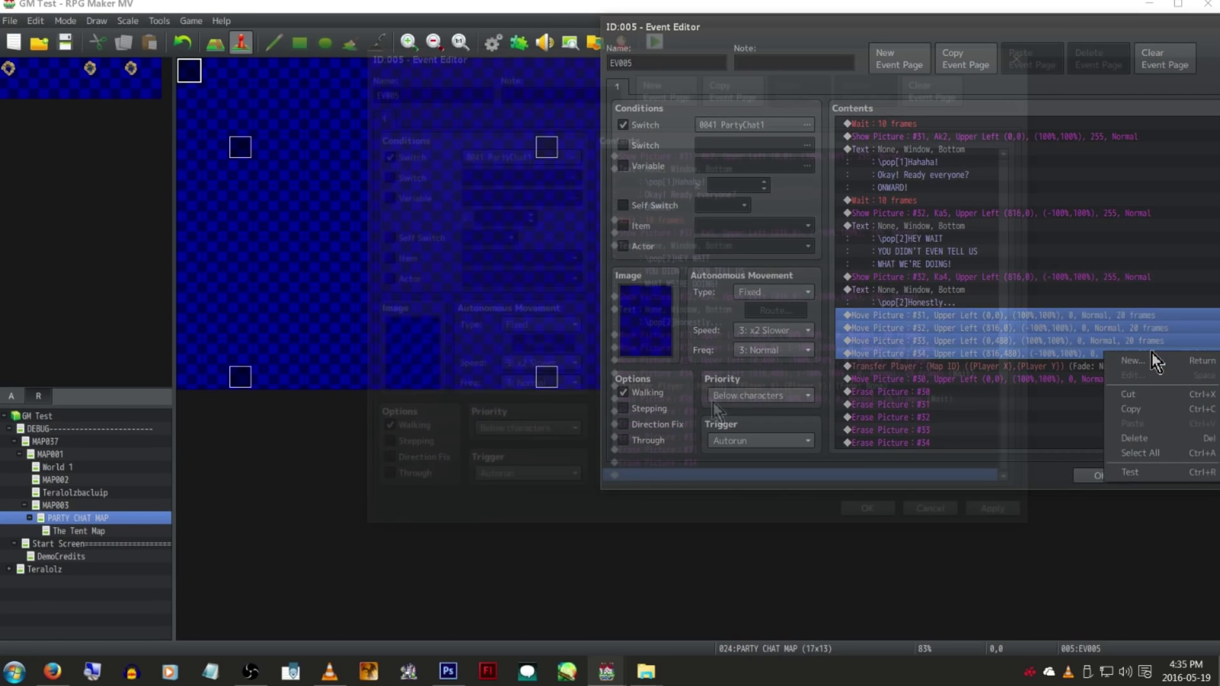
click(1138, 475)
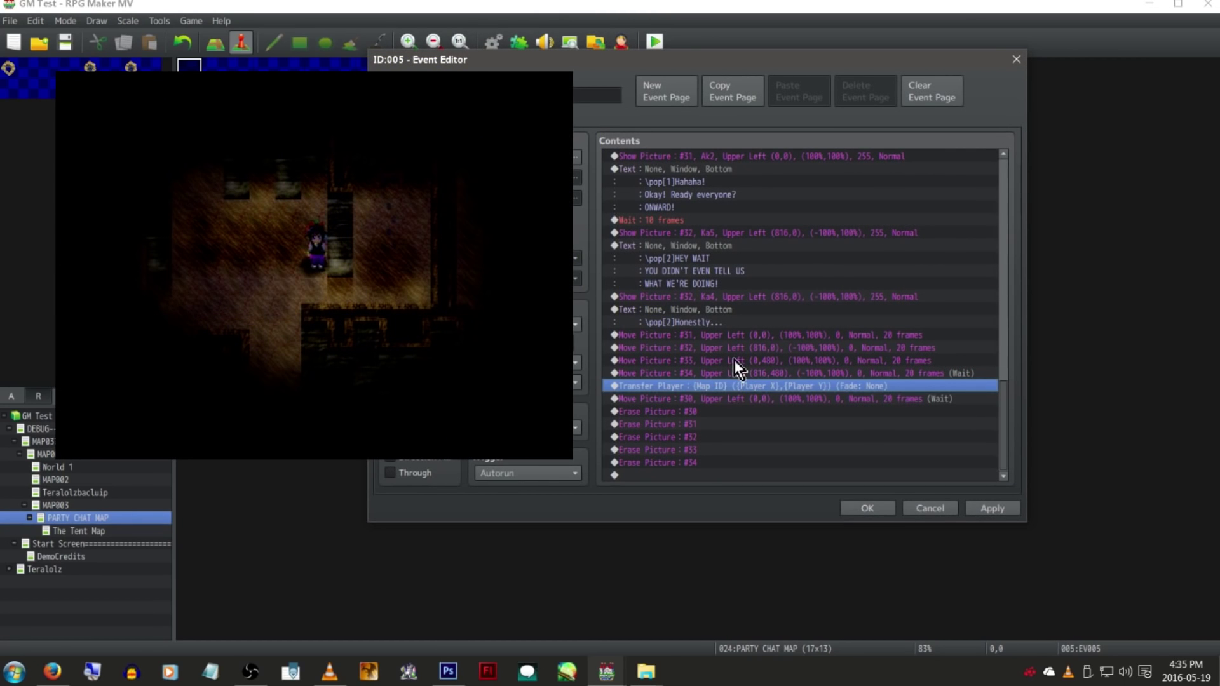
key(Insert)
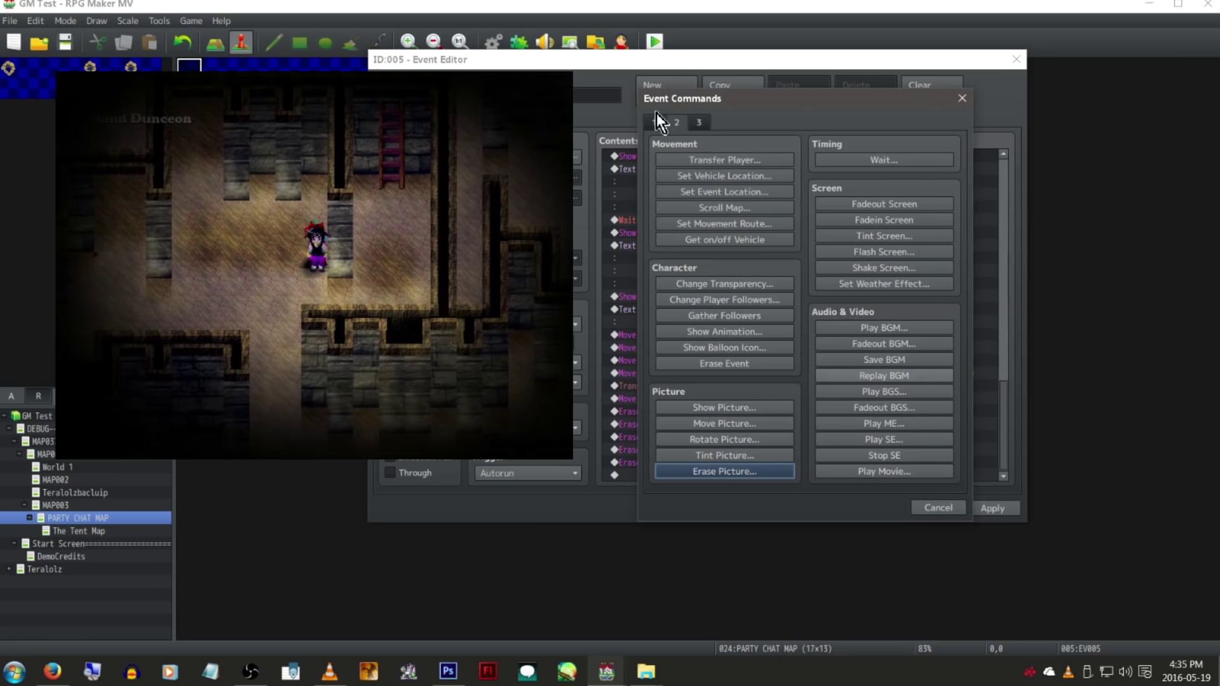
Add Control Self Switch A = ON before the transfer and make page 2 require Self Switch A
click(725, 299)
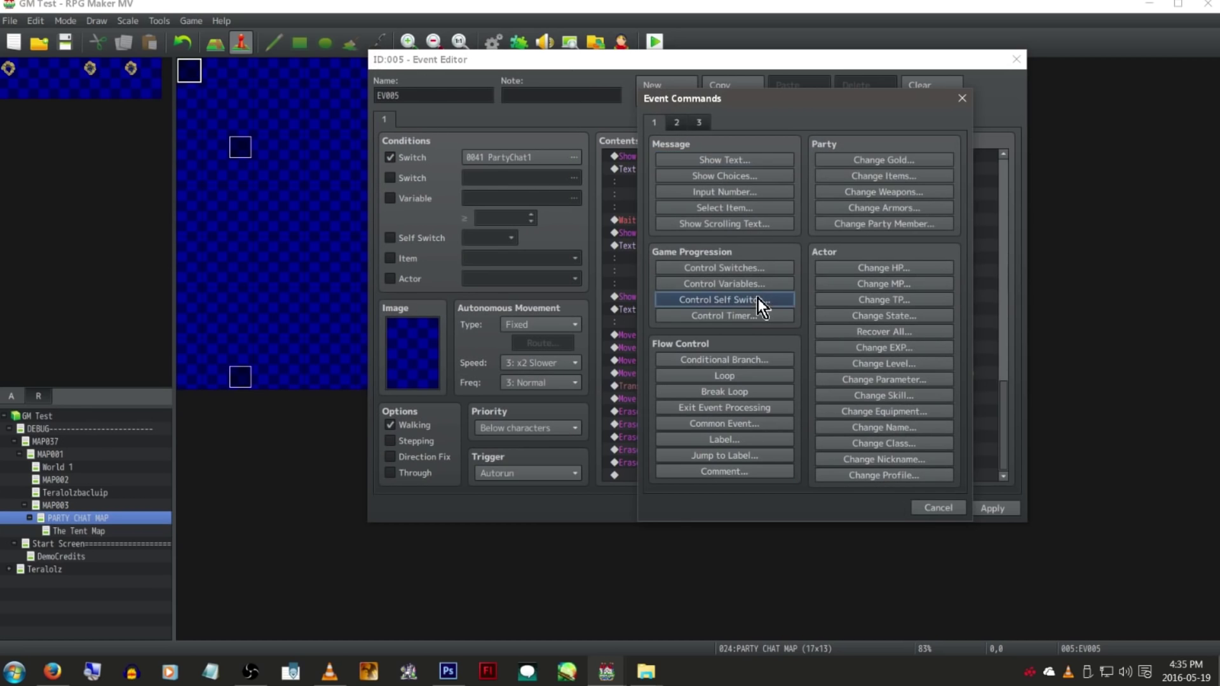
key(Return)
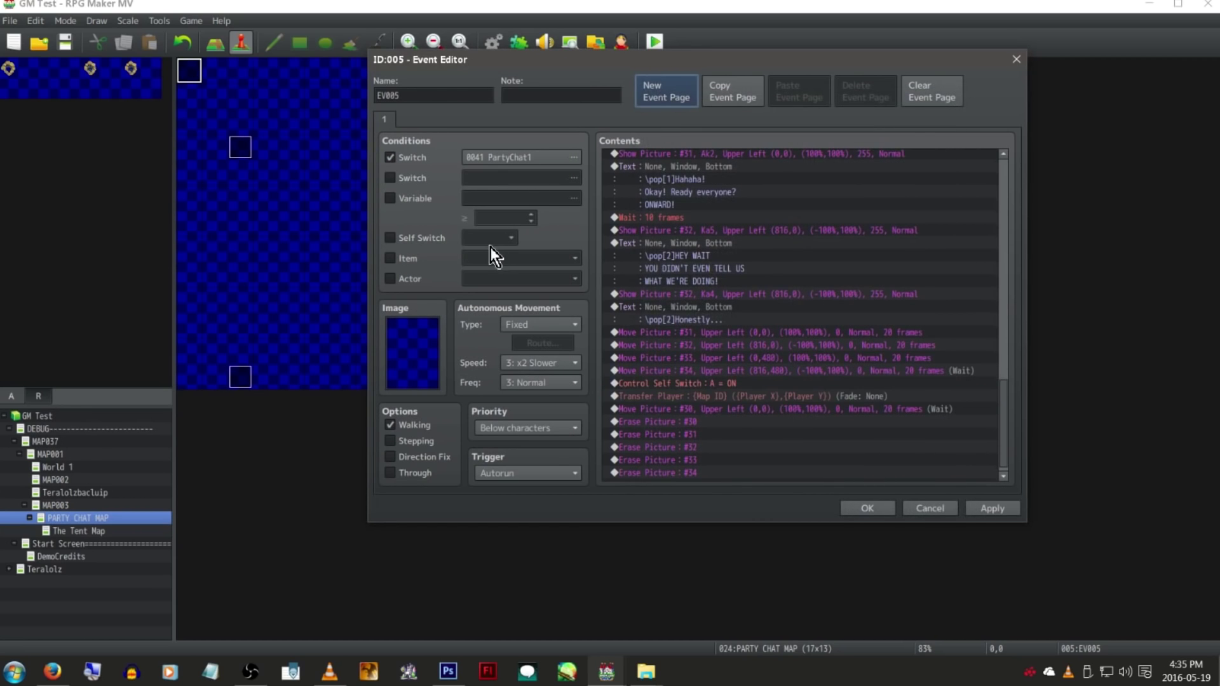
click(426, 239)
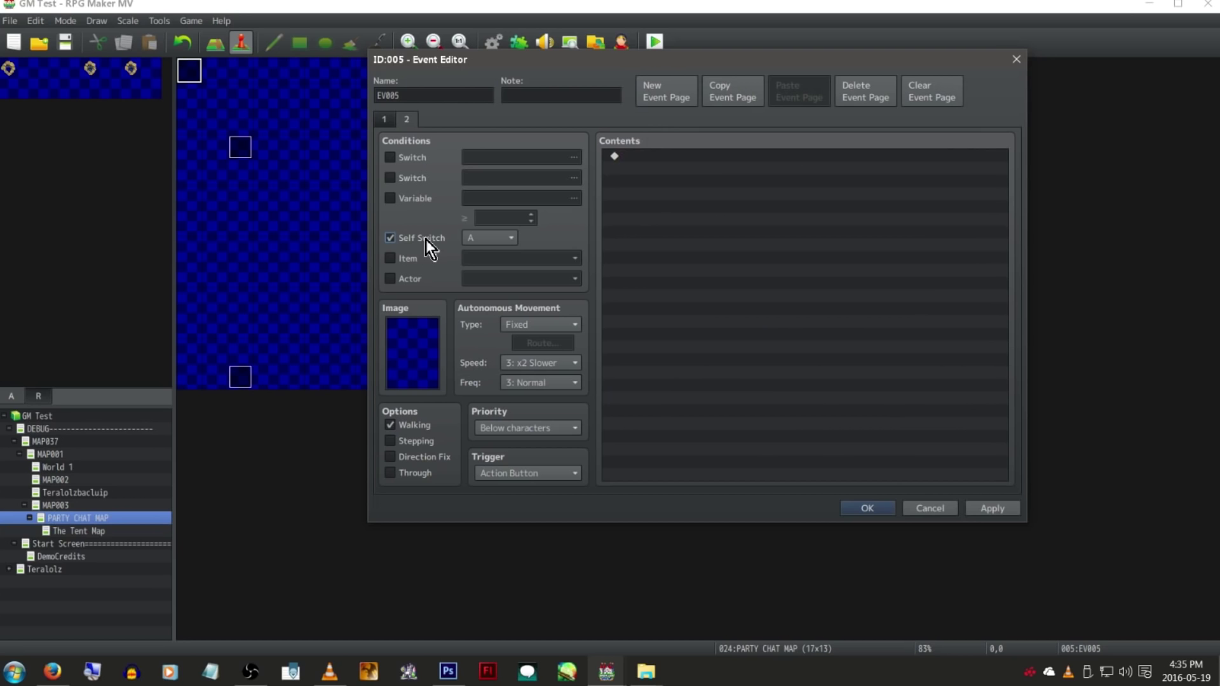
click(385, 121)
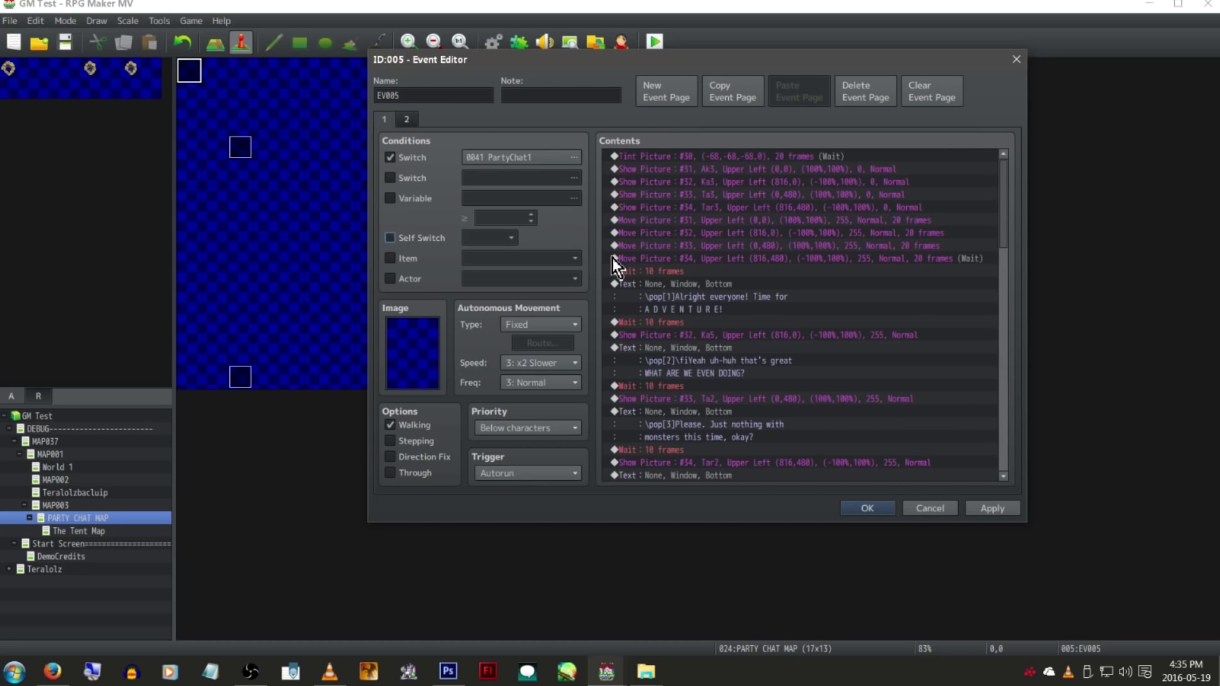
Review the four fade-out moves at the end of page 1 and close the editor with OK
click(768, 367)
key(End)
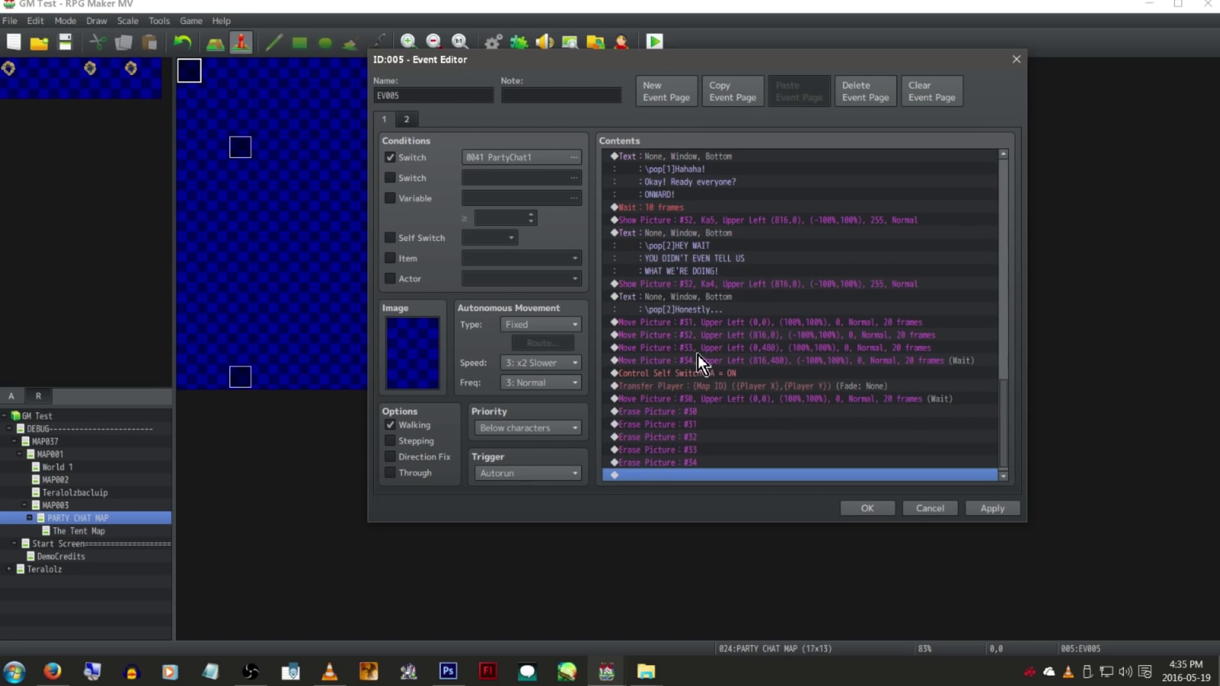
drag(754, 316, 753, 373)
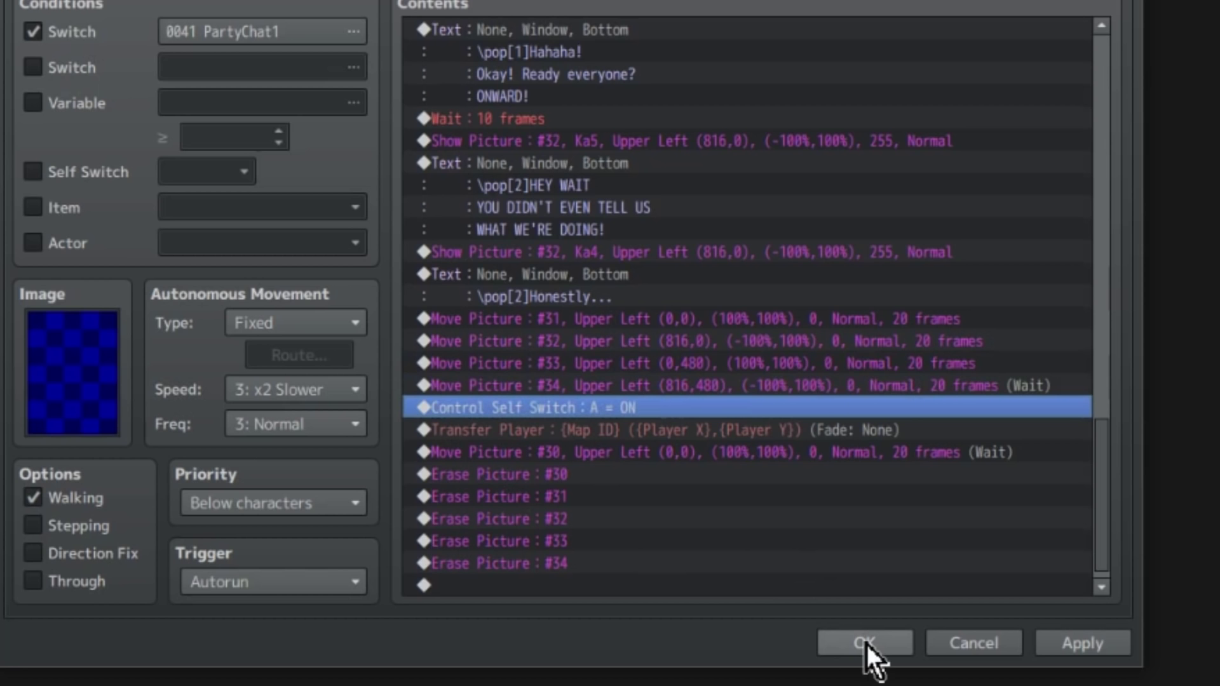
click(866, 644)
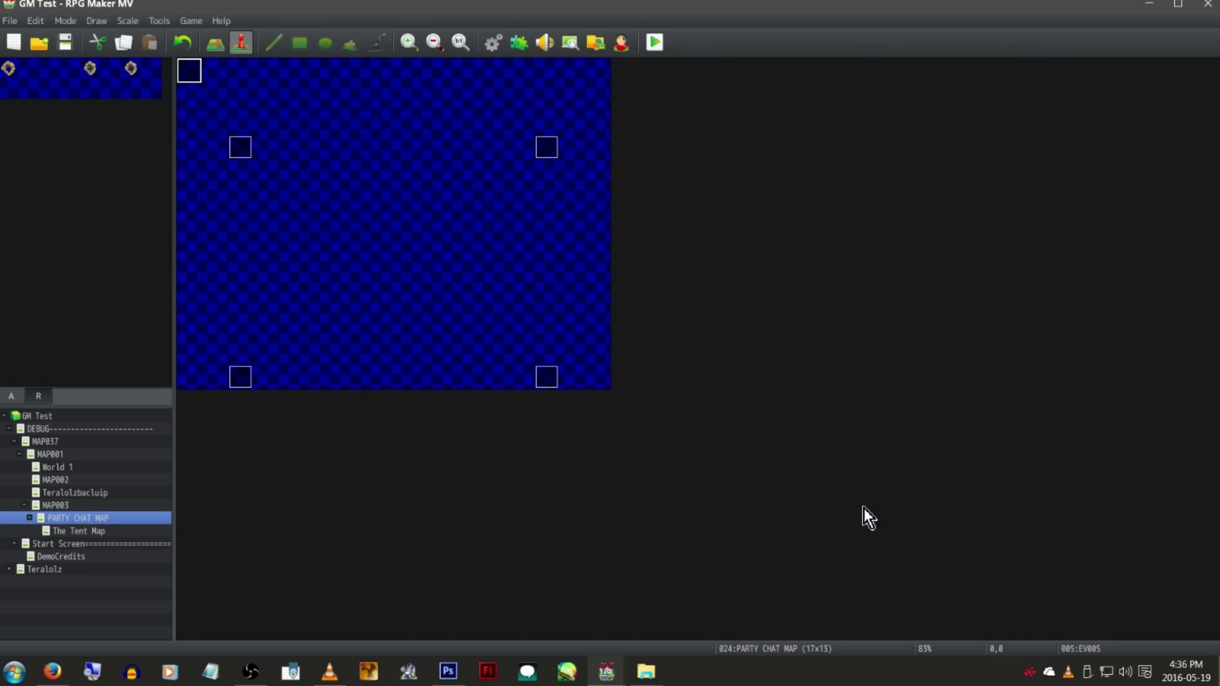
Save, start the playtest, and advance each character's popup line to the closing 'ONWARD!' message
key(Return)
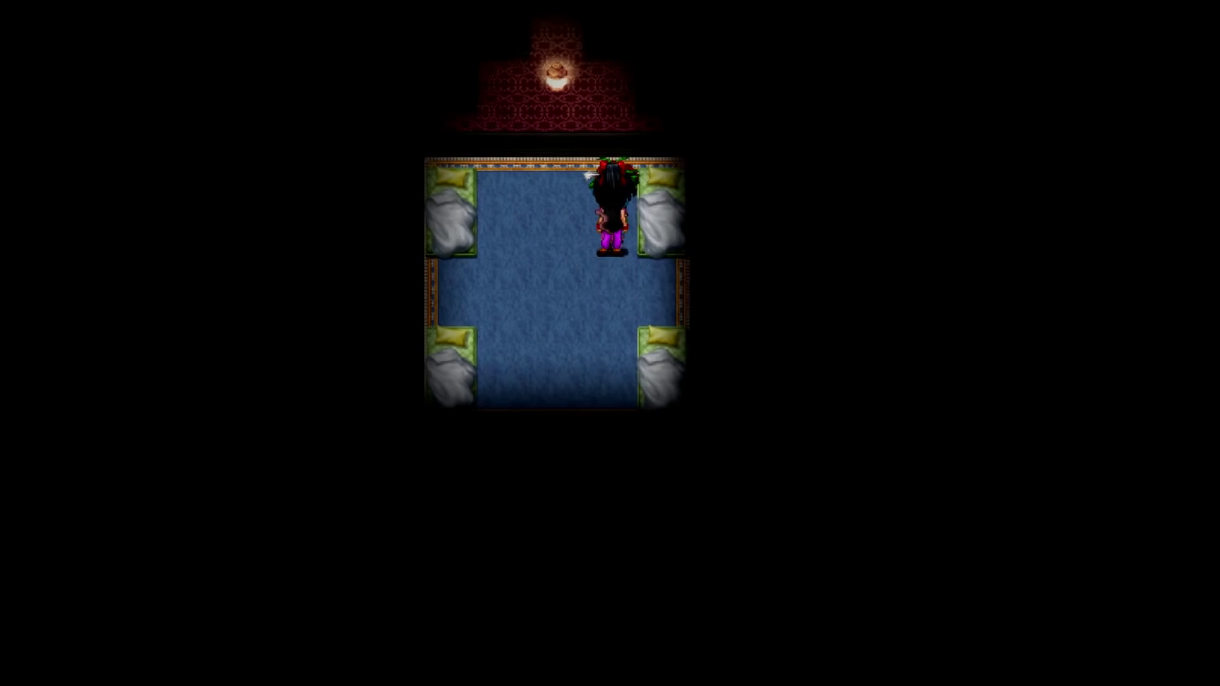
key(Return)
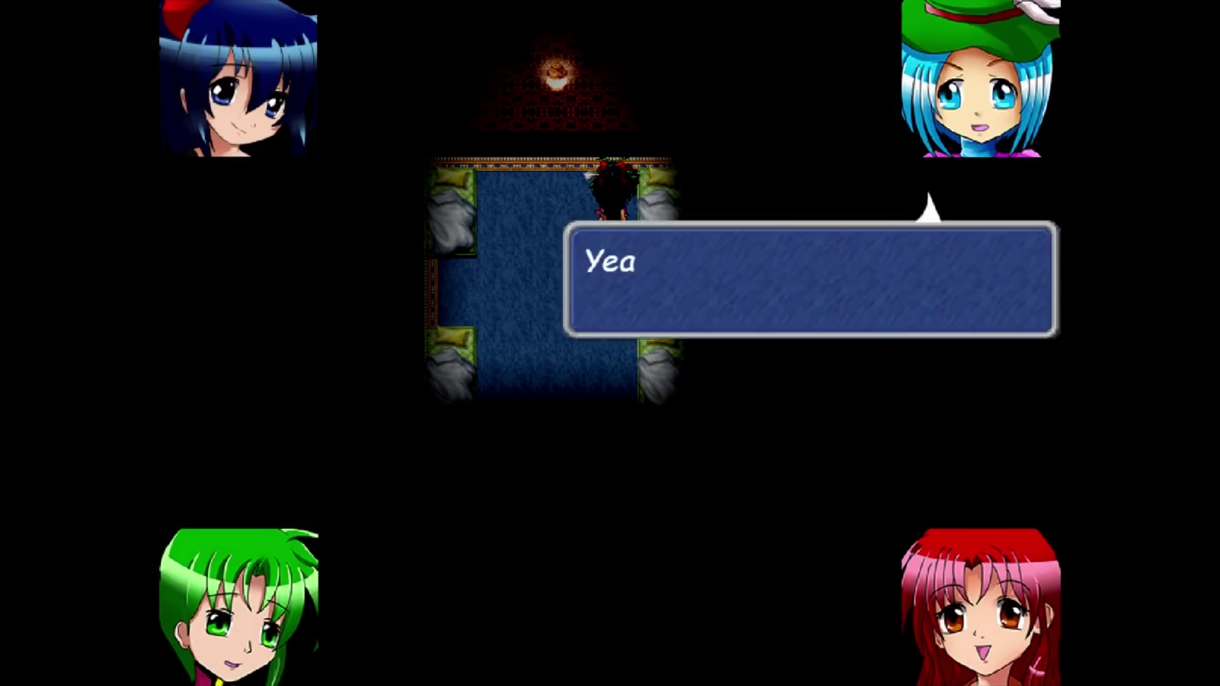
key(Return)
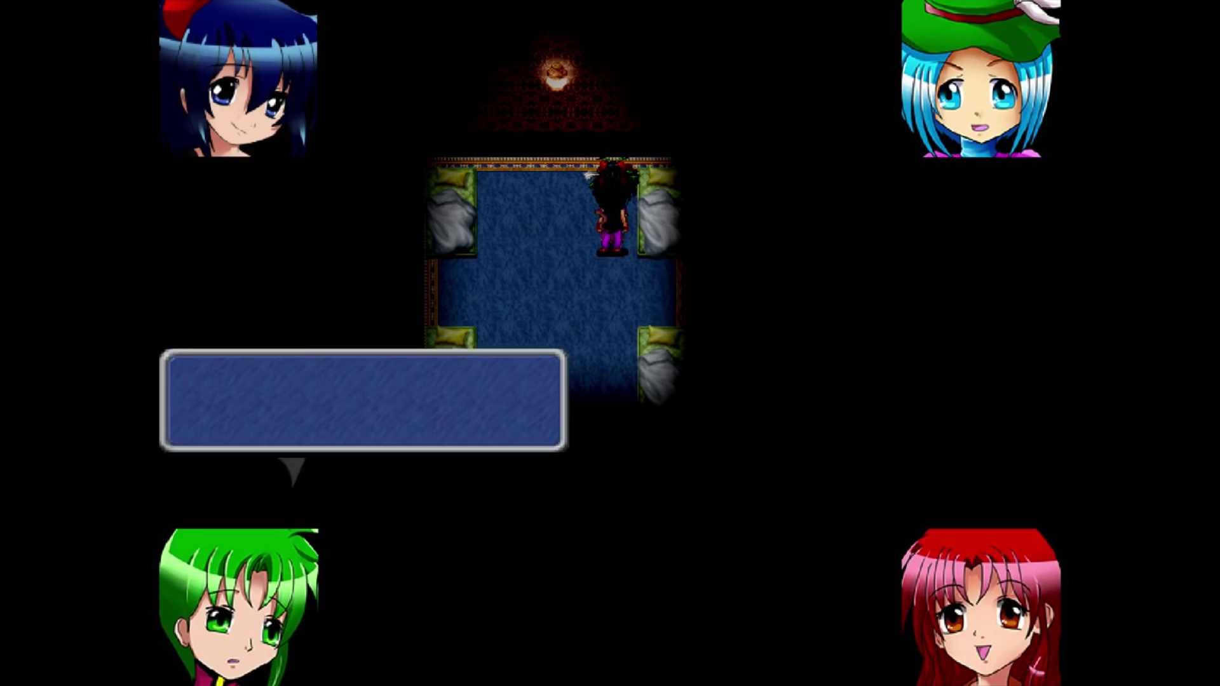
key(Return)
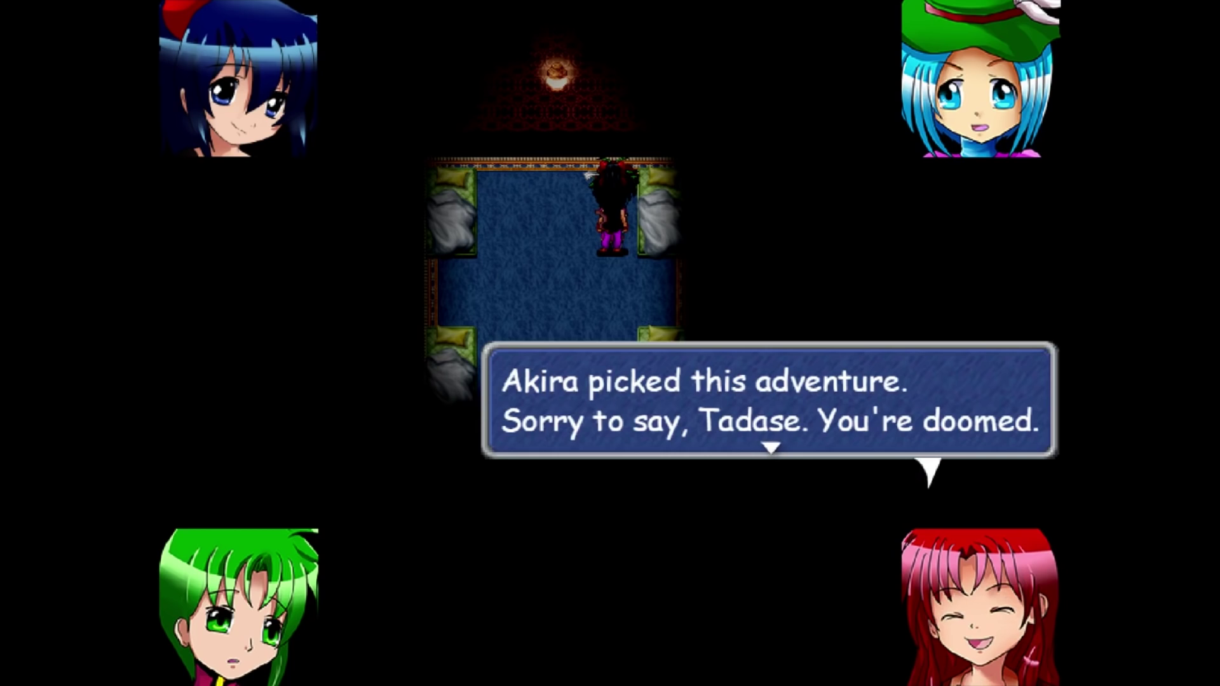
key(Return)
key(Return)
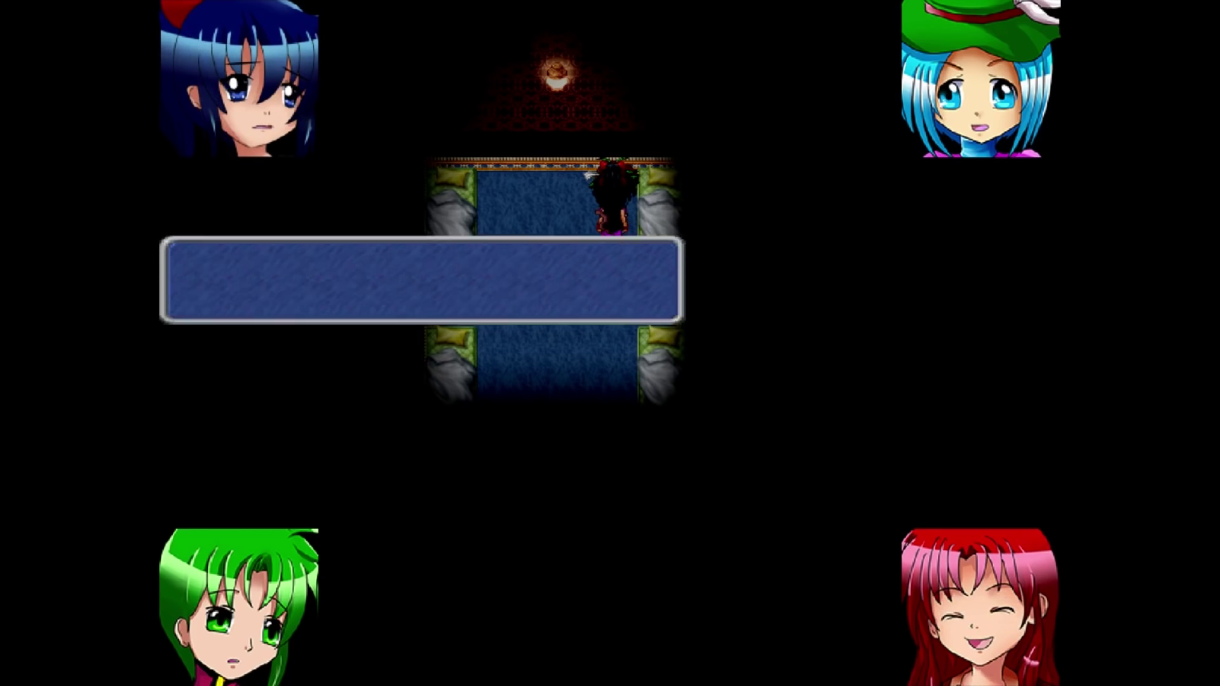
key(Return)
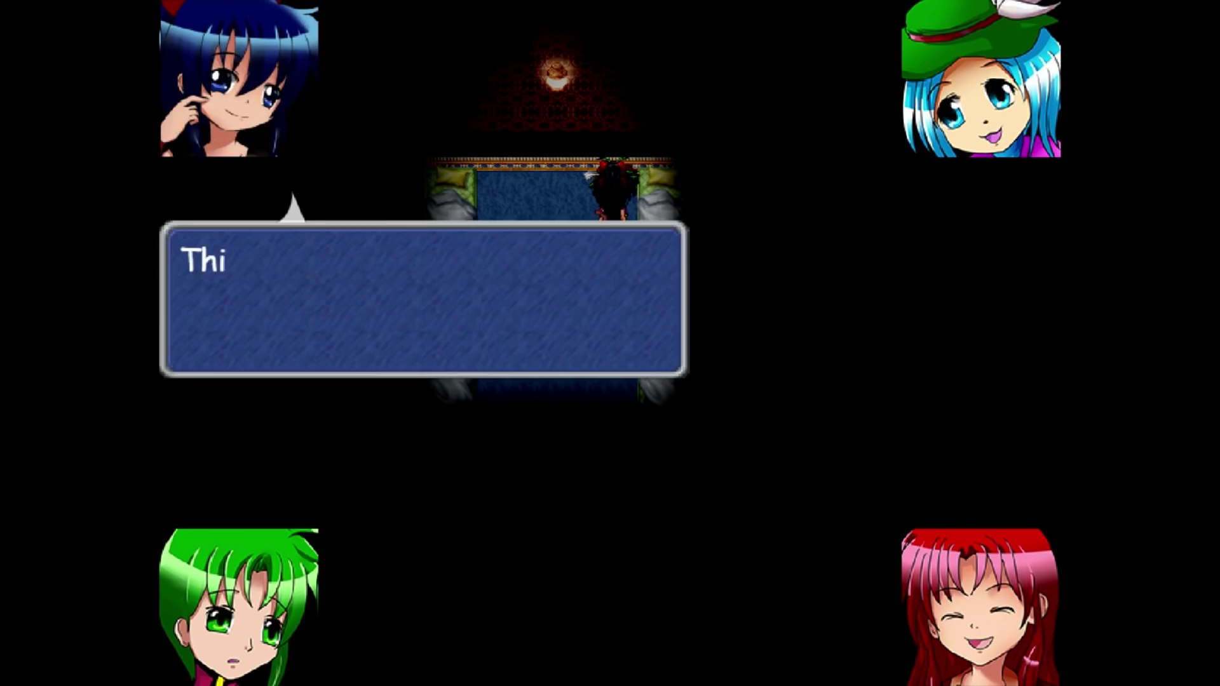
key(Return)
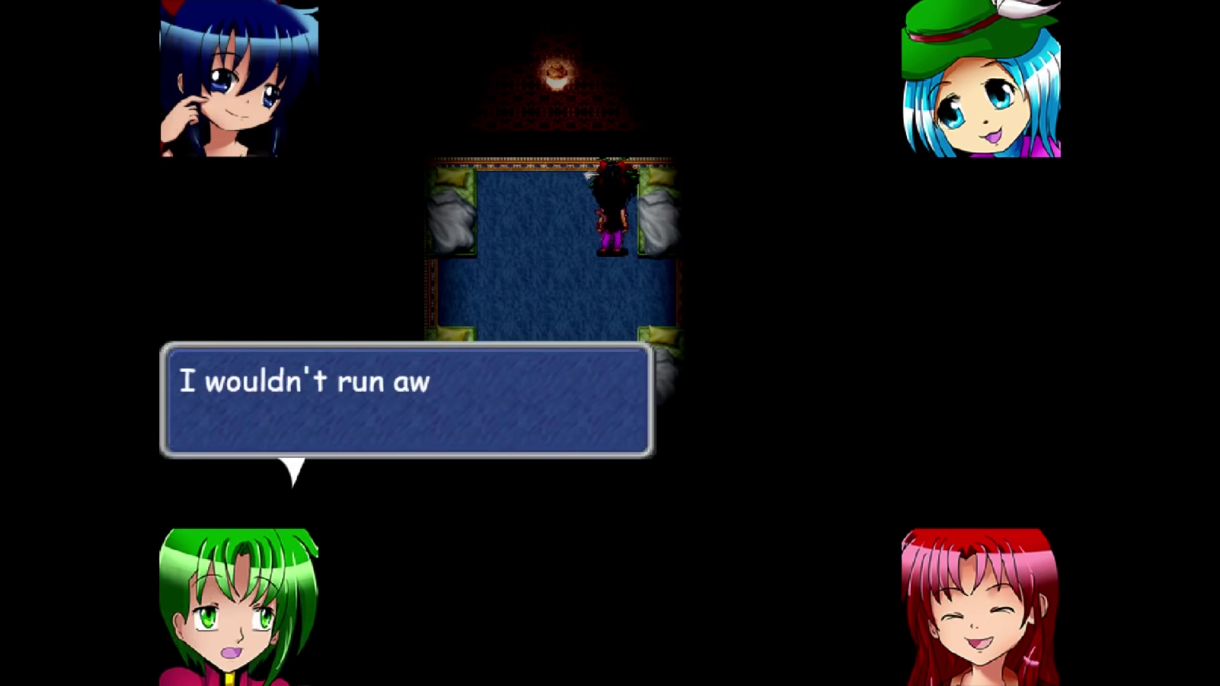
key(Return)
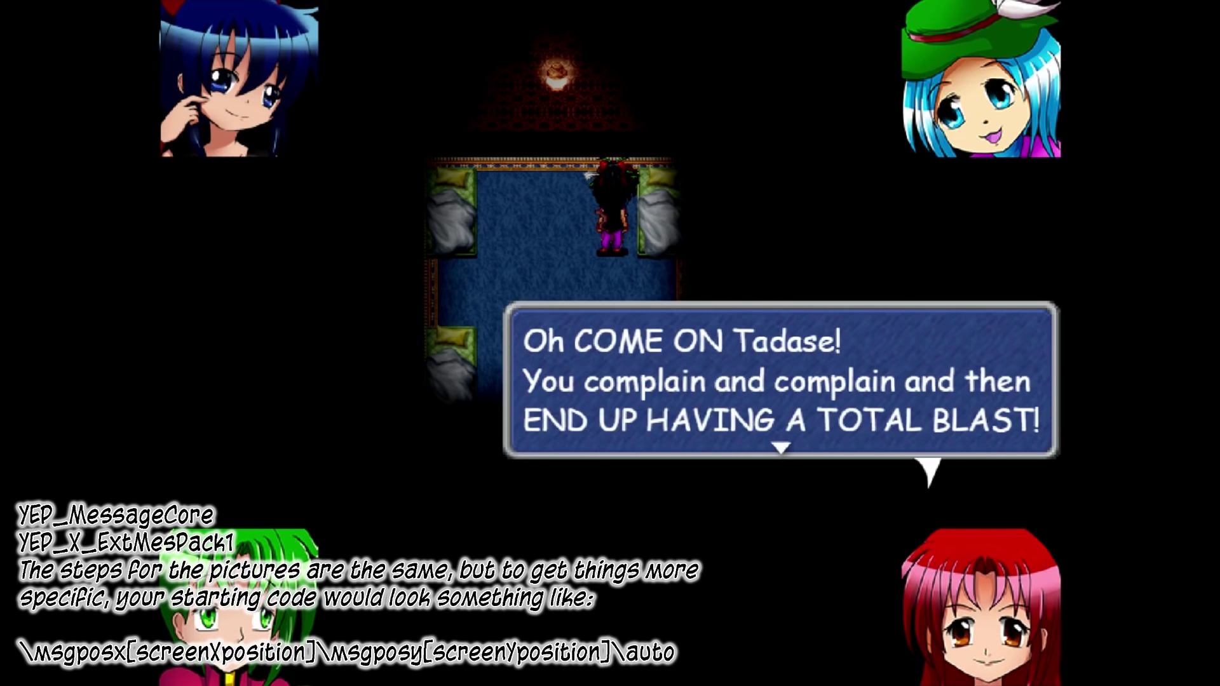
key(Return)
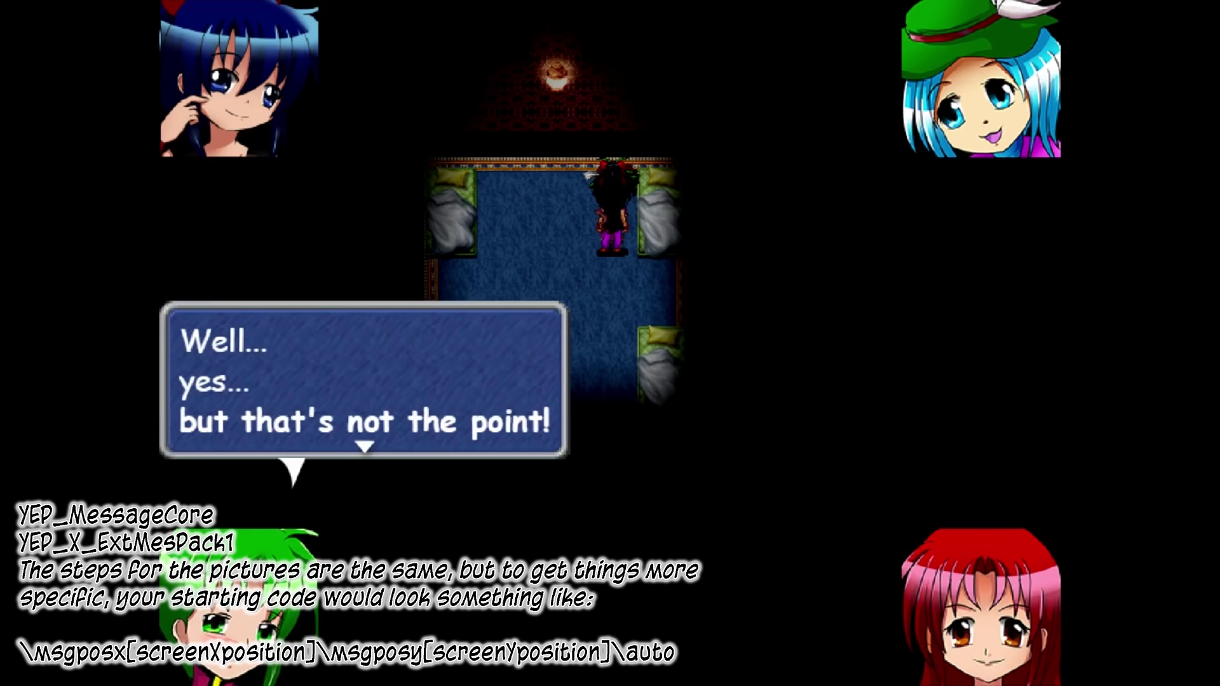
key(Return)
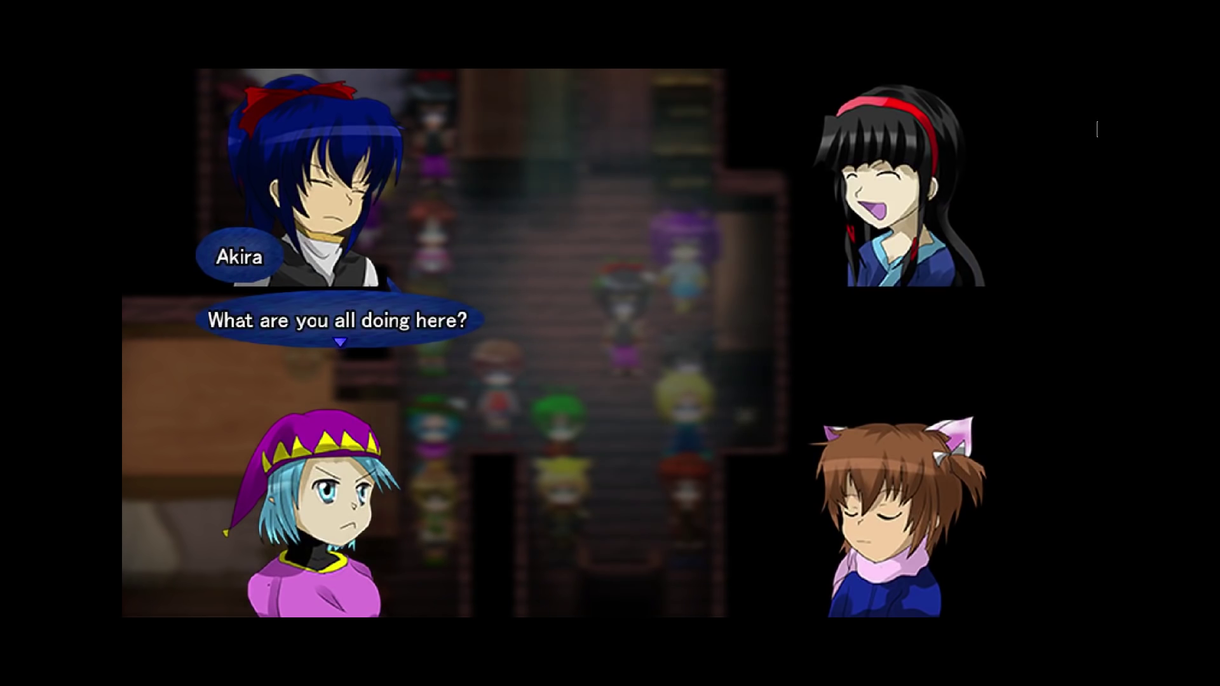
Advance through Kachie's and Aneka's lines to Kasumi's 'Can we just get going already?'
key(Return)
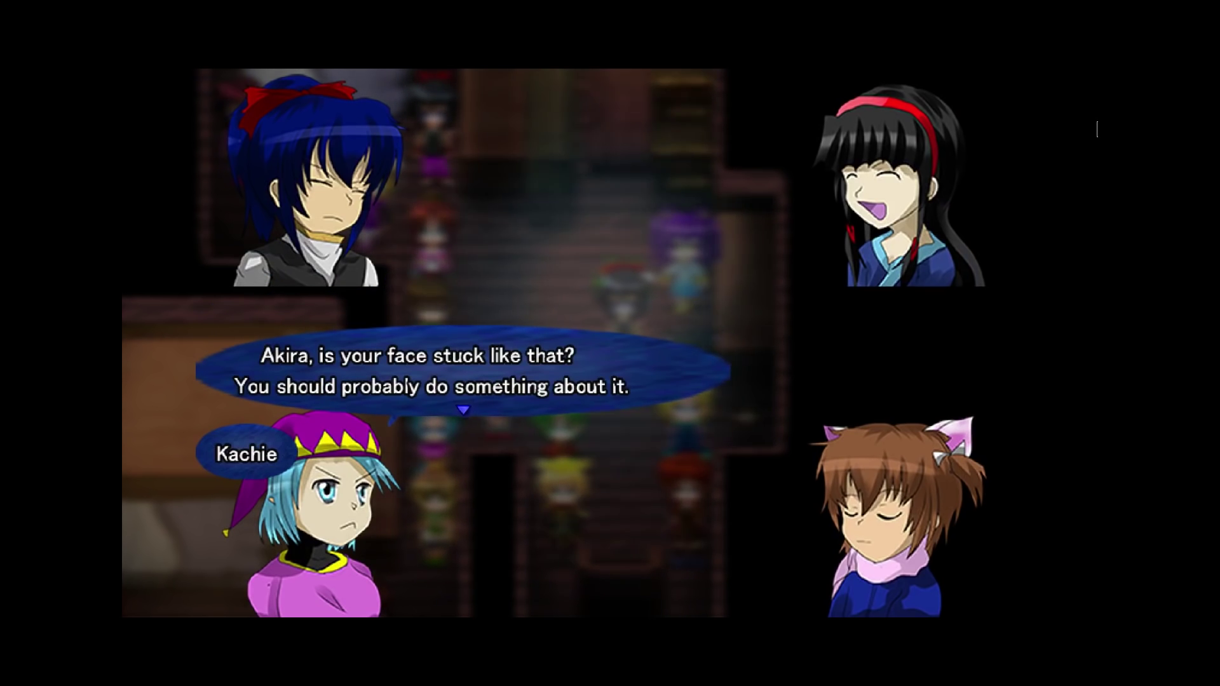
key(Return)
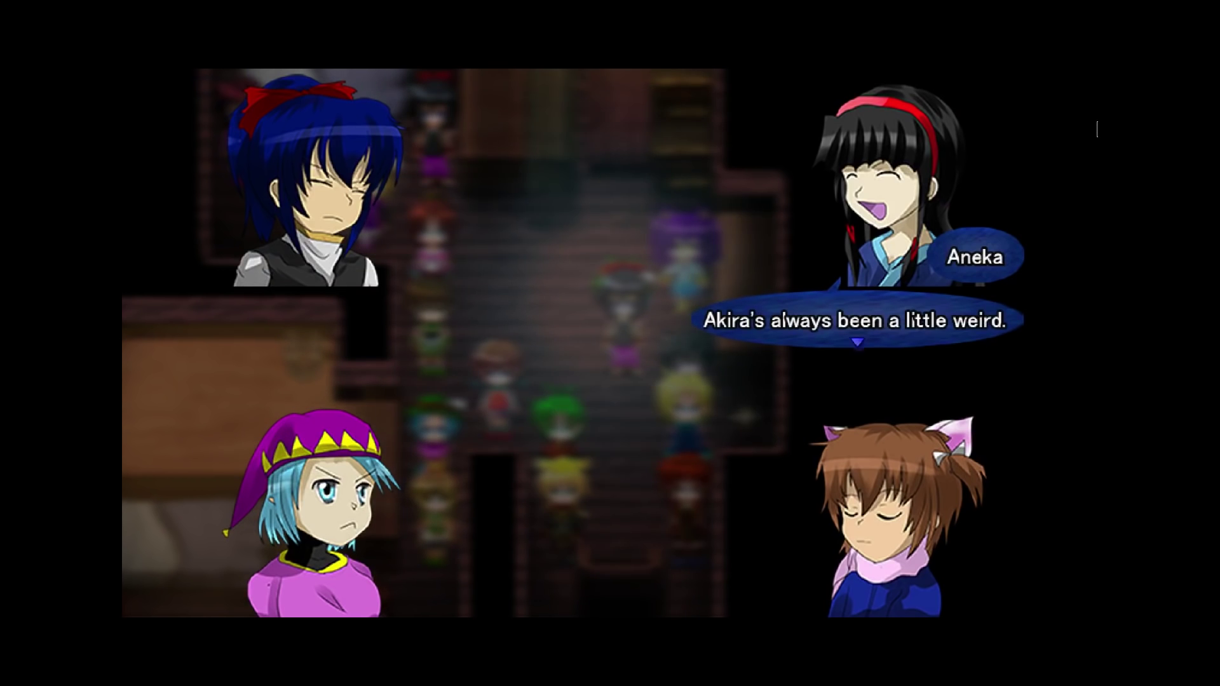
key(Return)
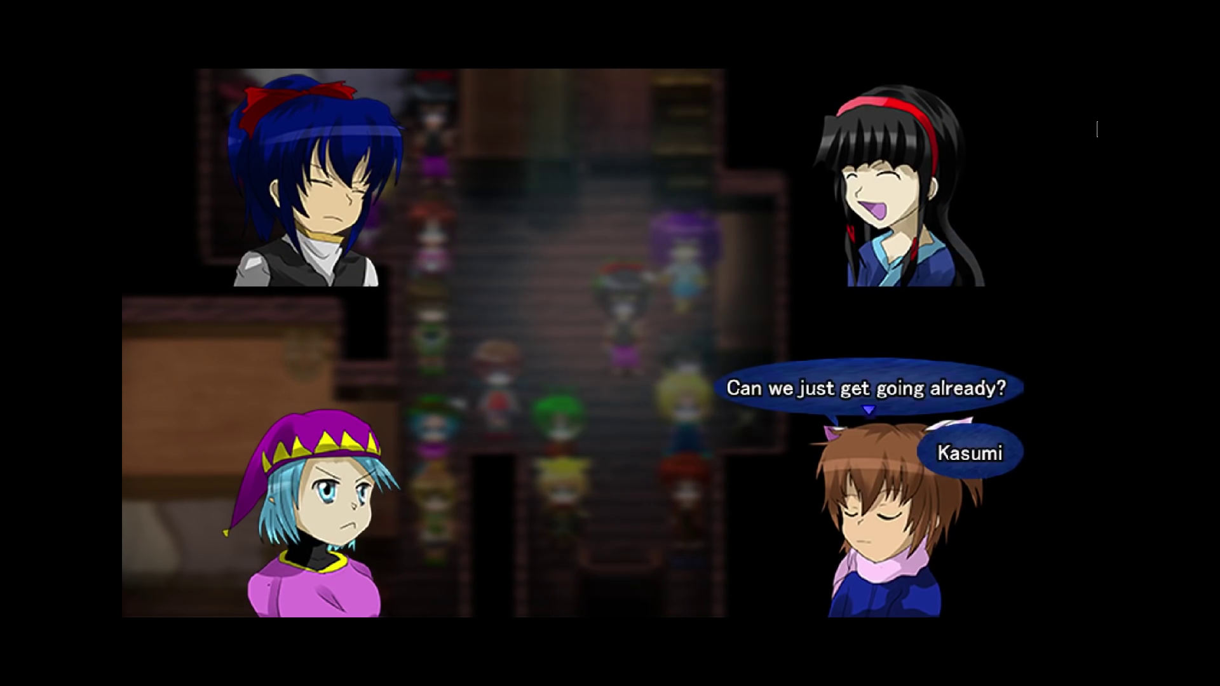